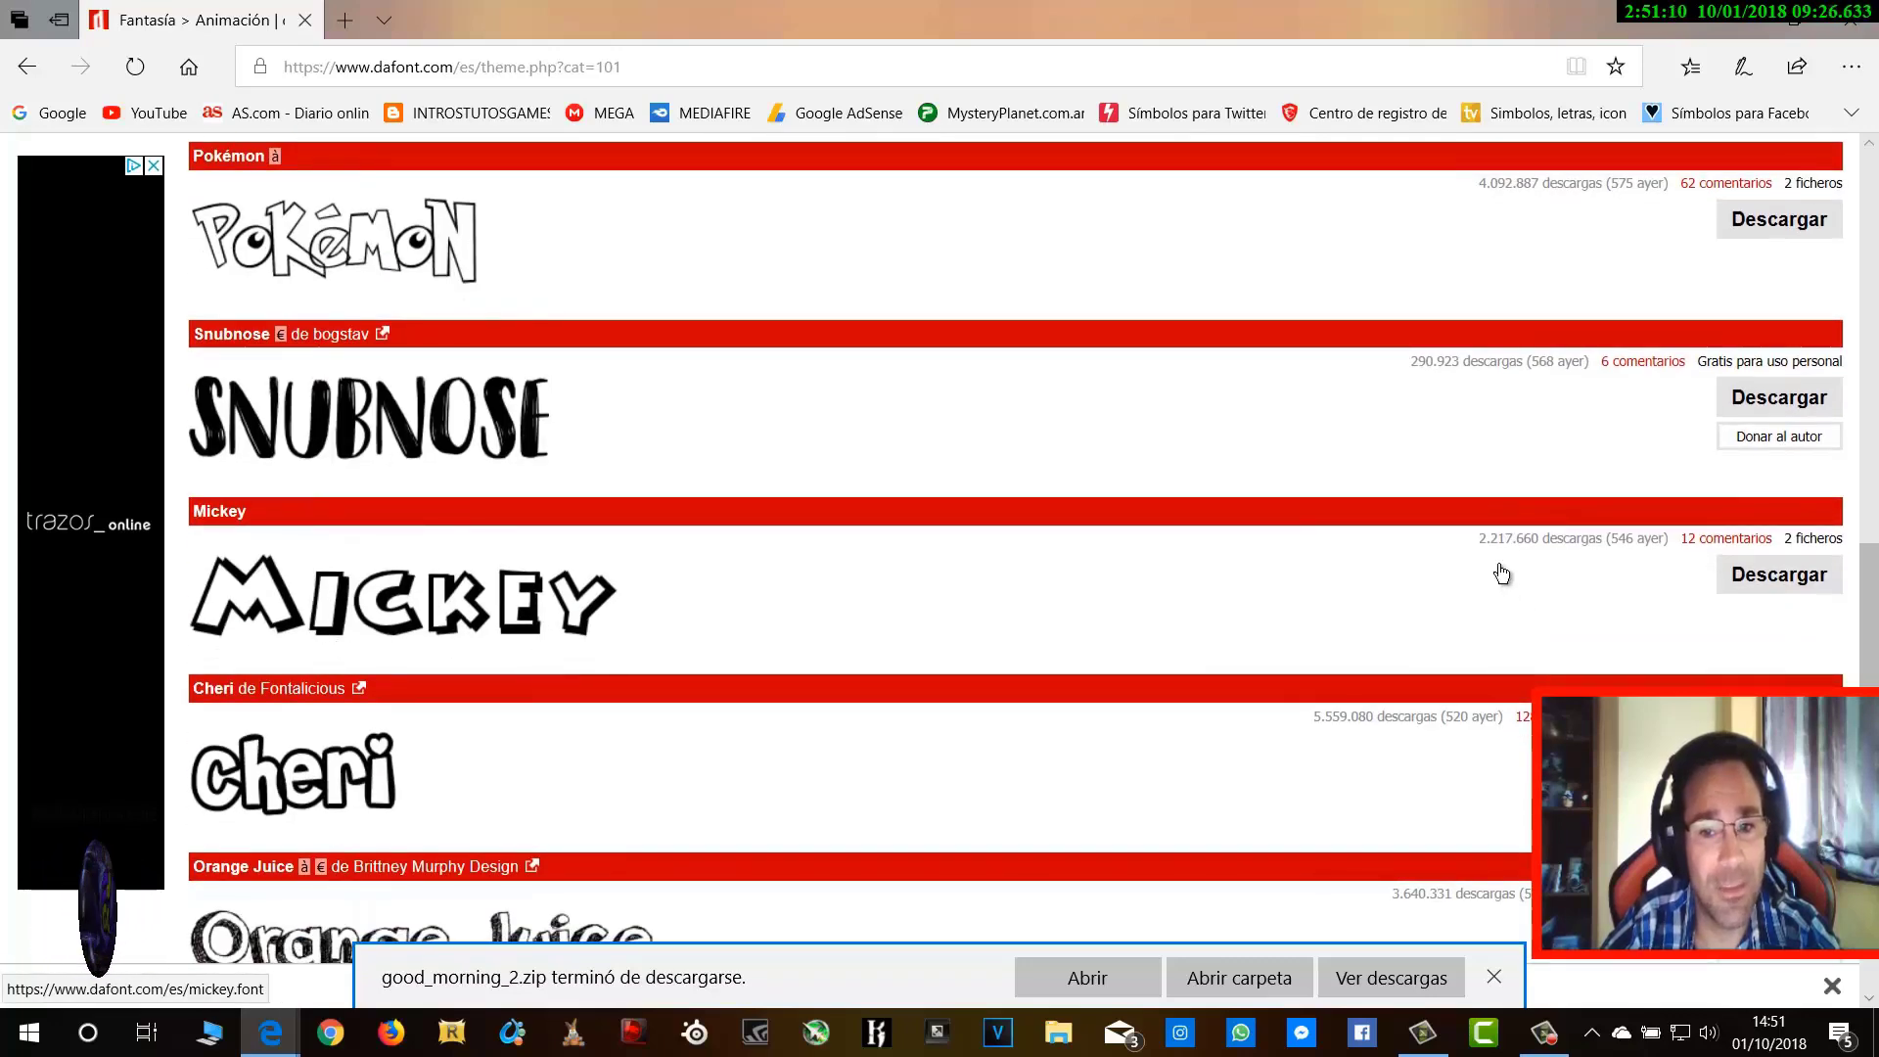
Look through the downloadable fonts listed in the Fantasía > Animación category
{"action": "scroll", "coordinate": [601, 614], "scroll_direction": "up", "scroll_amount": 4}
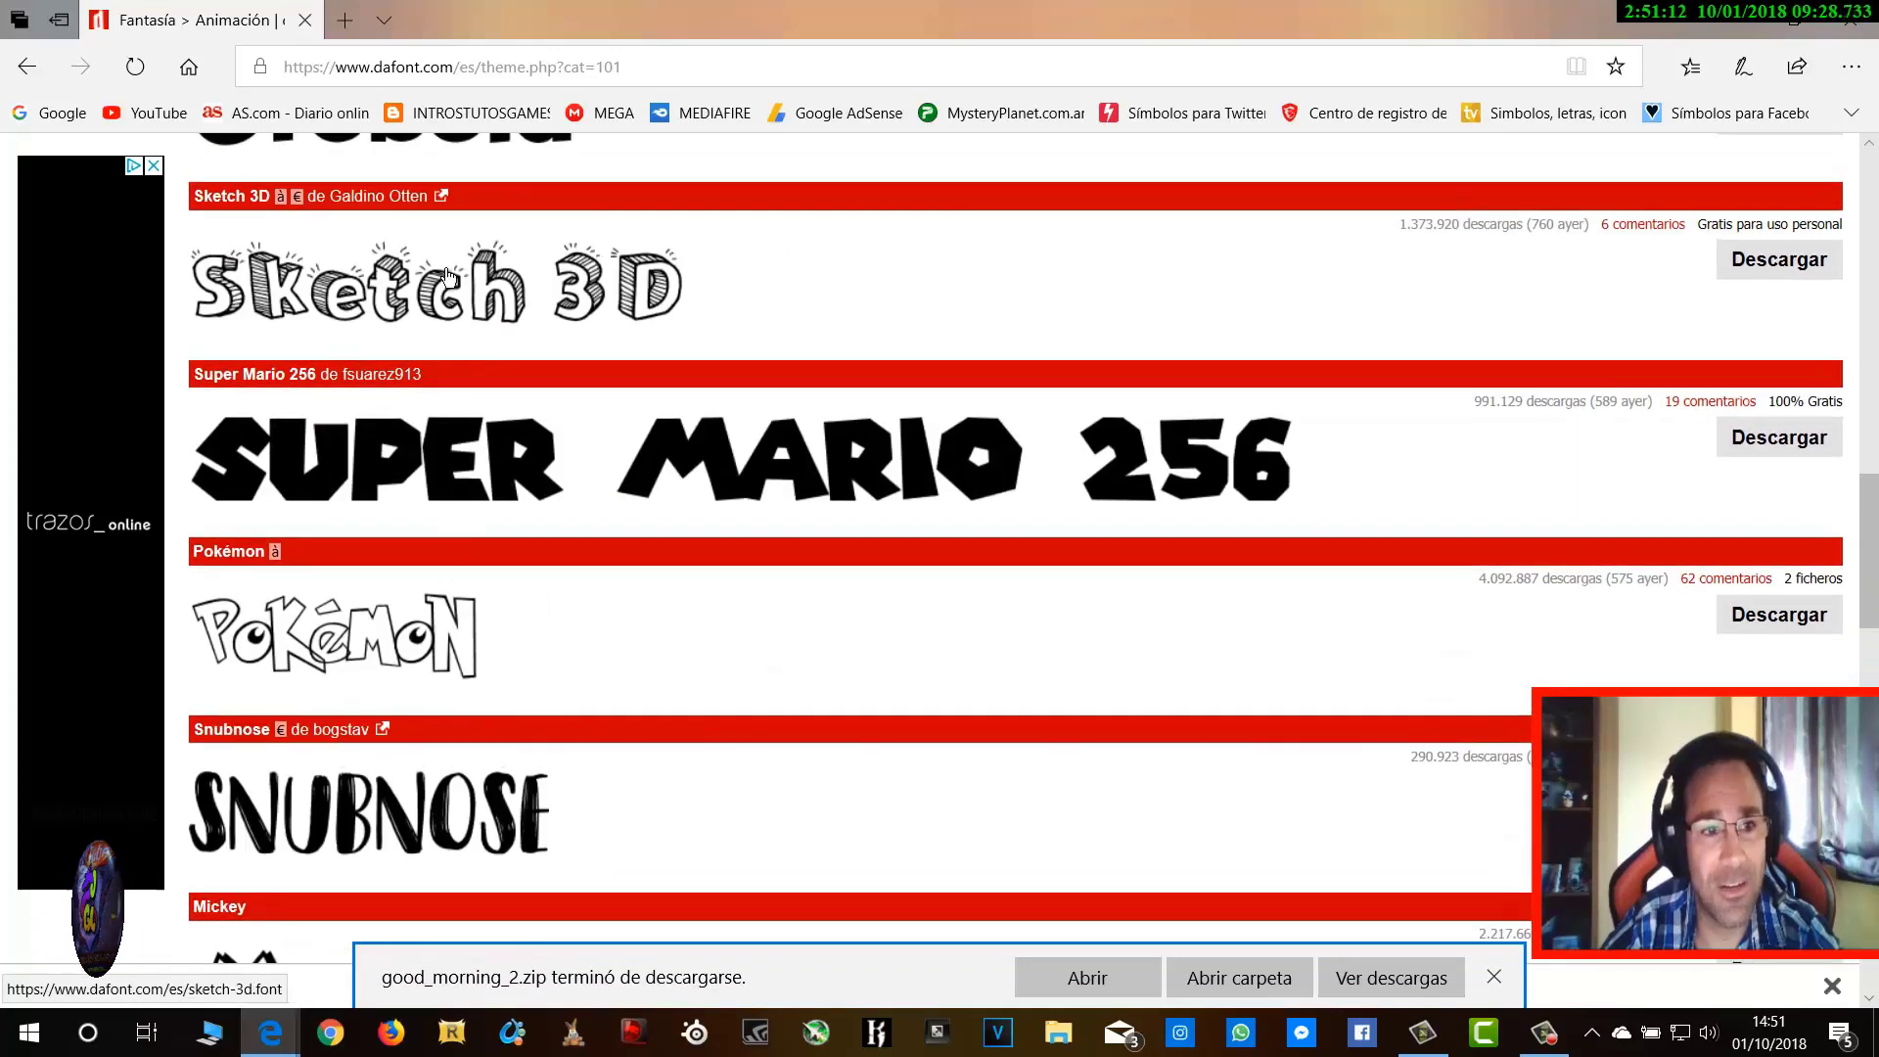
{"action": "scroll", "coordinate": [431, 814], "scroll_direction": "down", "scroll_amount": 11}
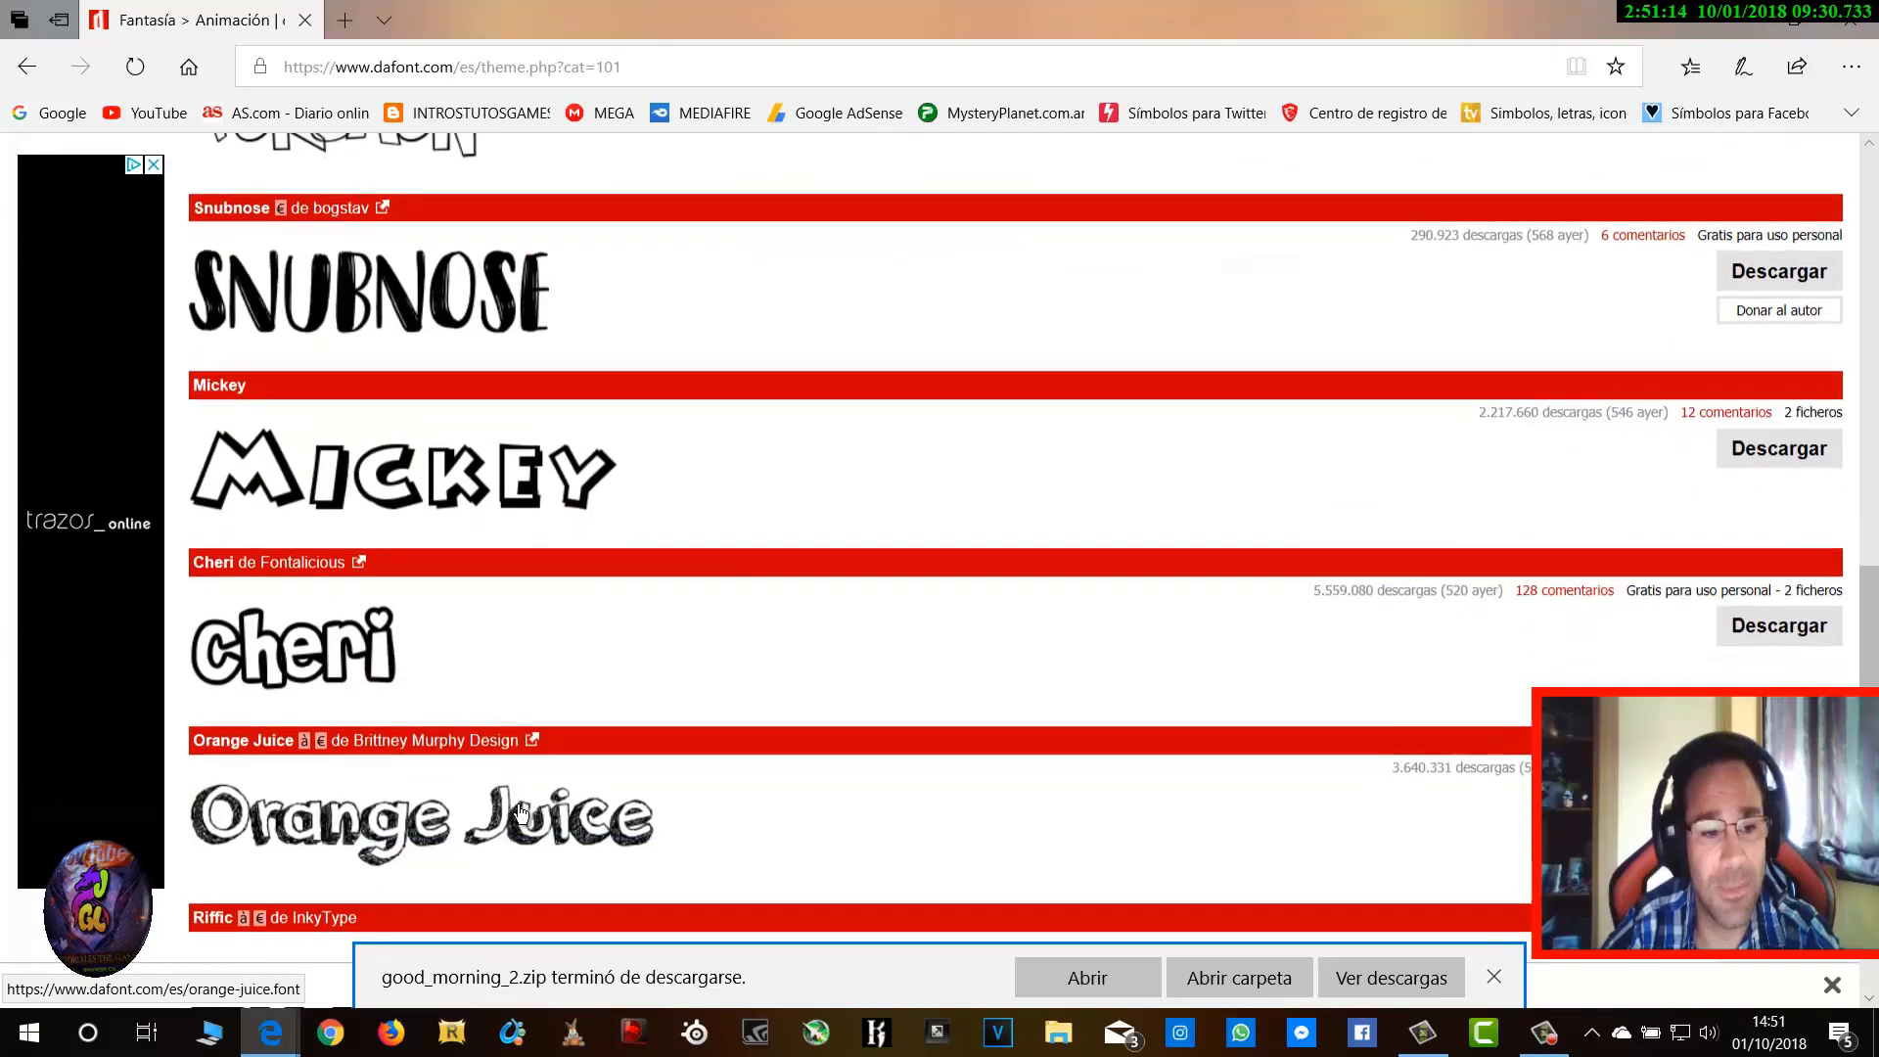
{"action": "scroll", "coordinate": [634, 696], "scroll_direction": "down", "scroll_amount": 4}
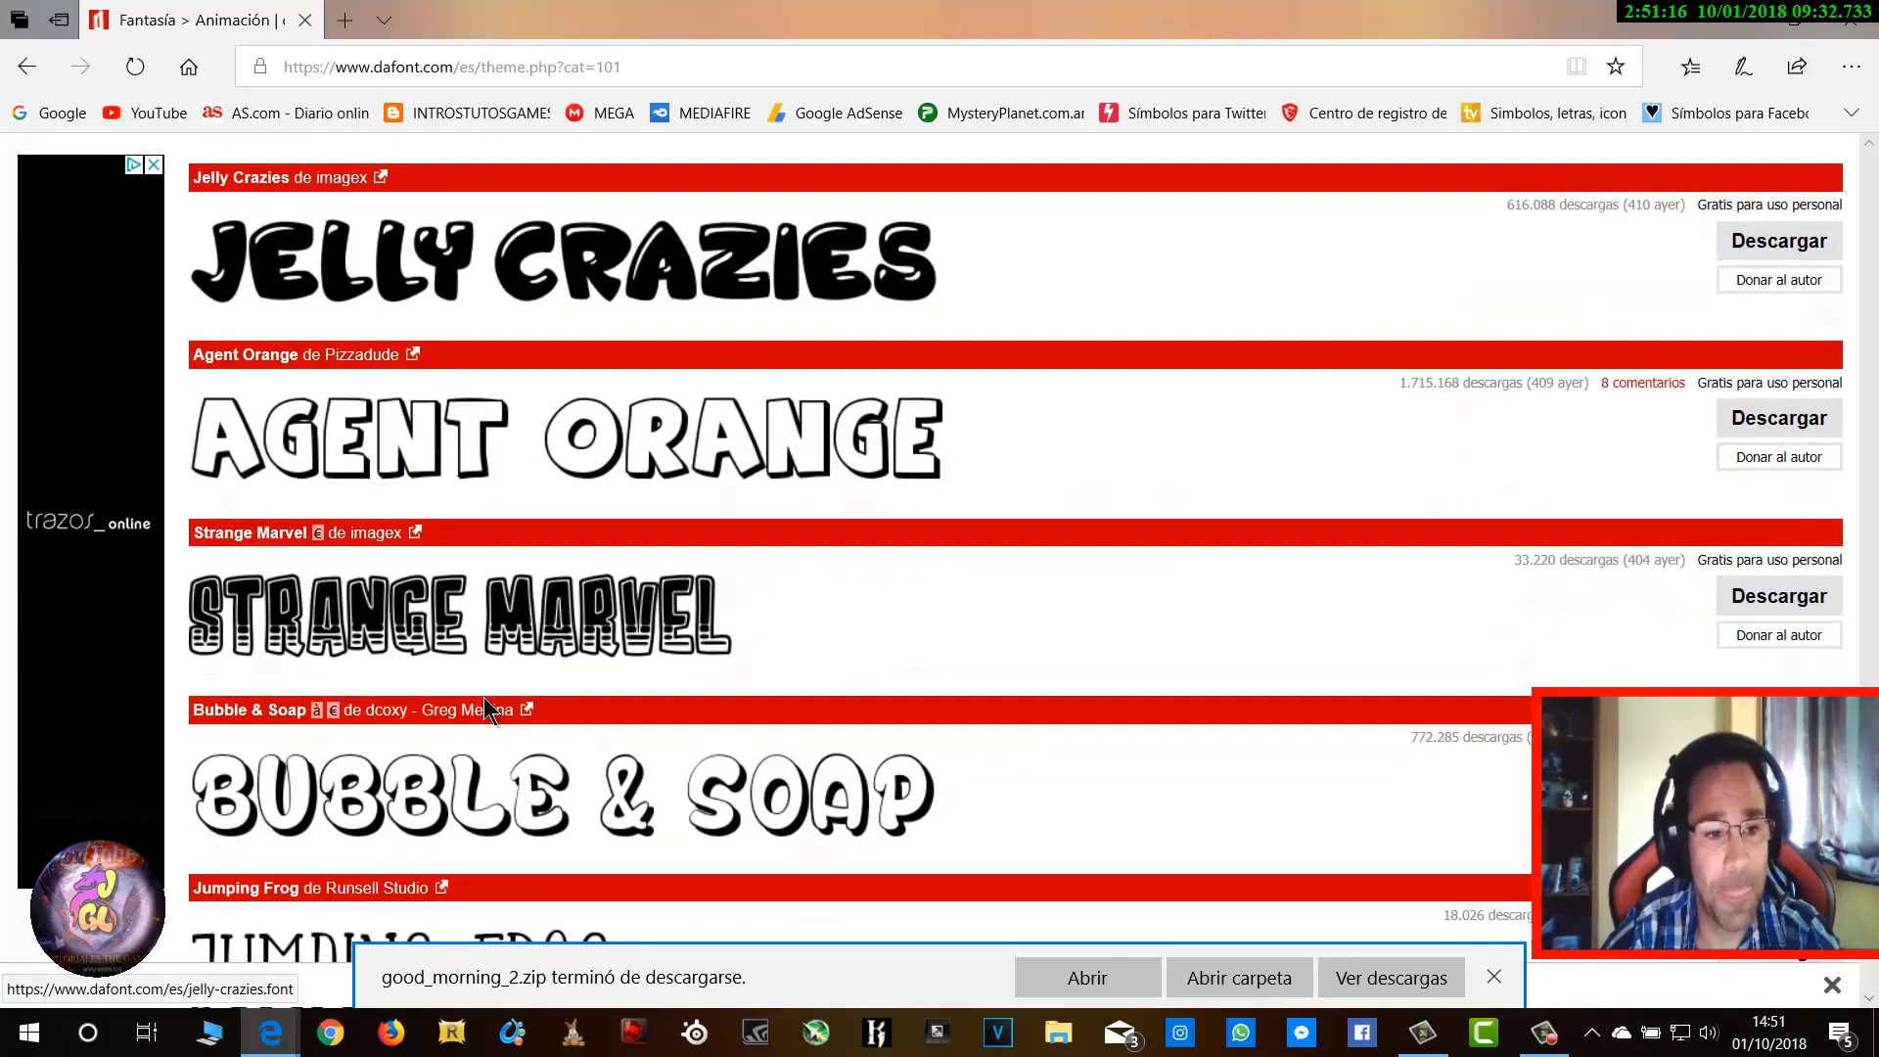
{"action": "scroll", "coordinate": [483, 697], "scroll_direction": "up", "scroll_amount": 15}
{"action": "scroll", "coordinate": [483, 696], "scroll_direction": "up", "scroll_amount": 10}
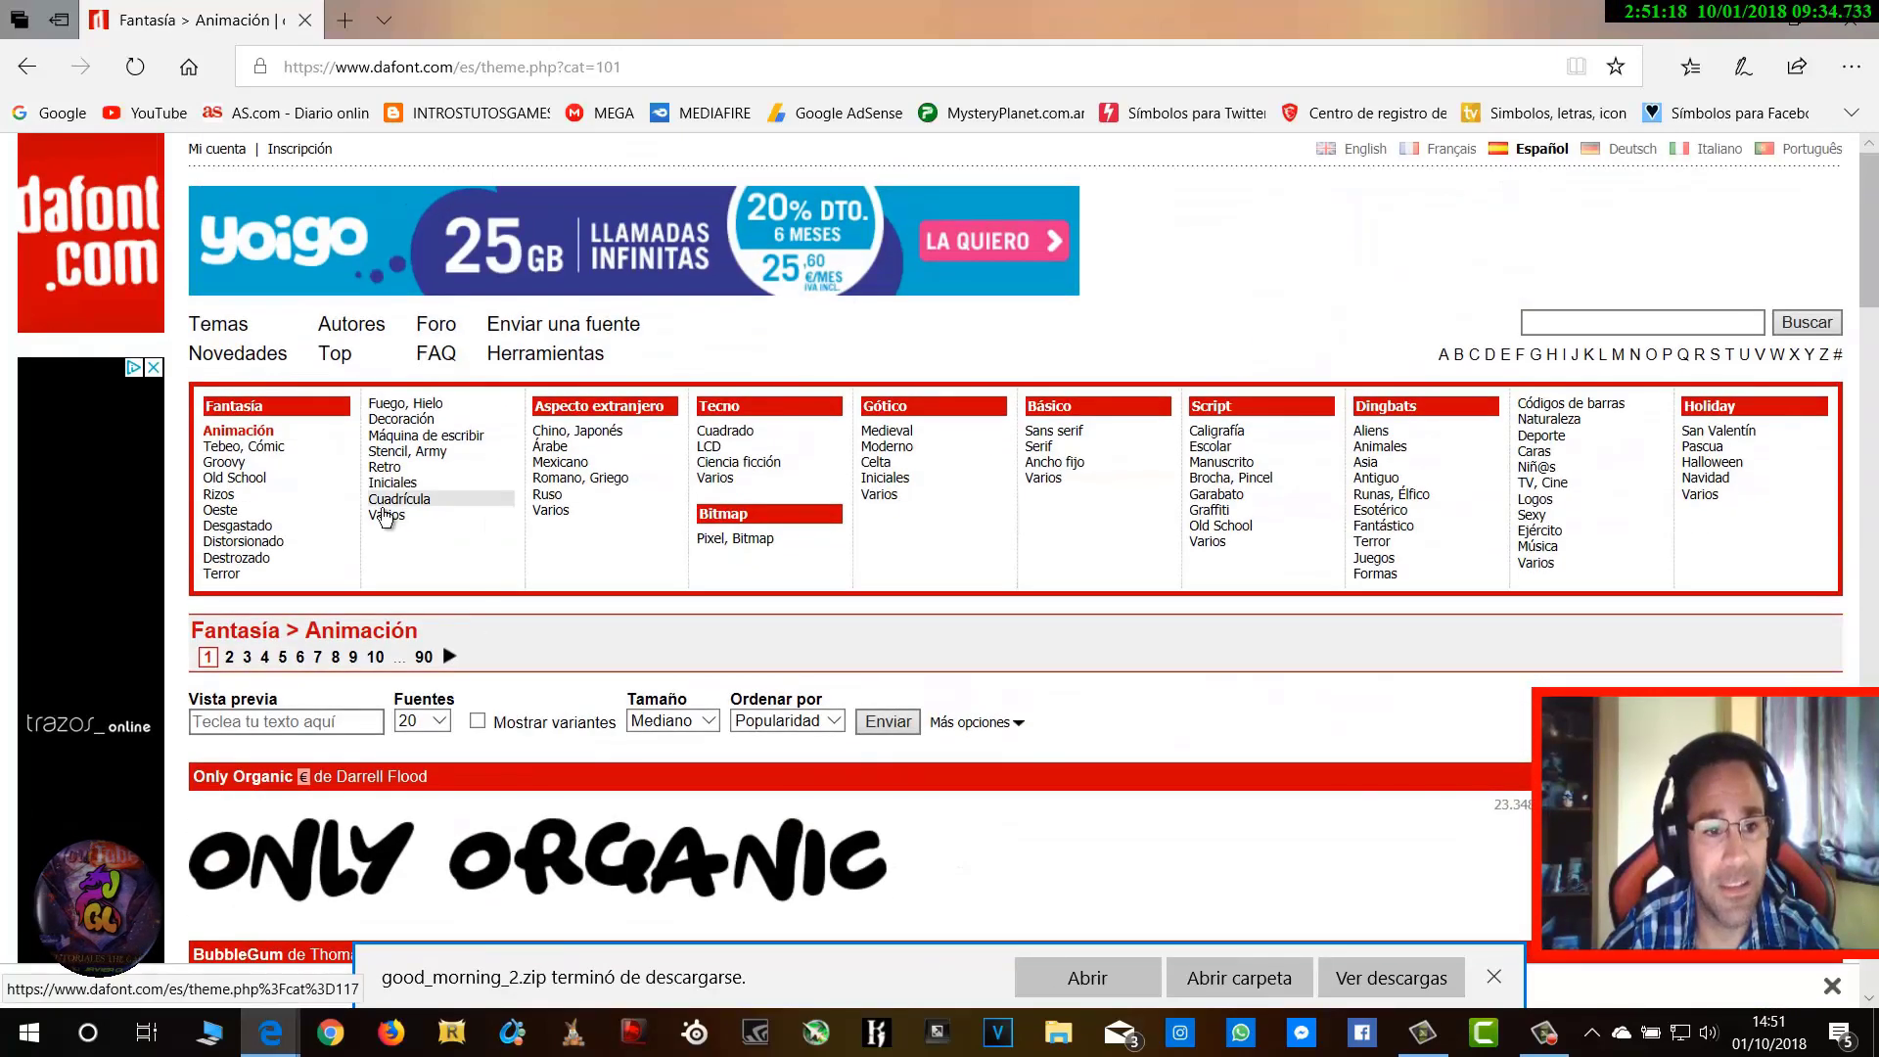
Open the Romano, Griego font category and look through its fonts
{"action": "left_click", "coordinate": [568, 478]}
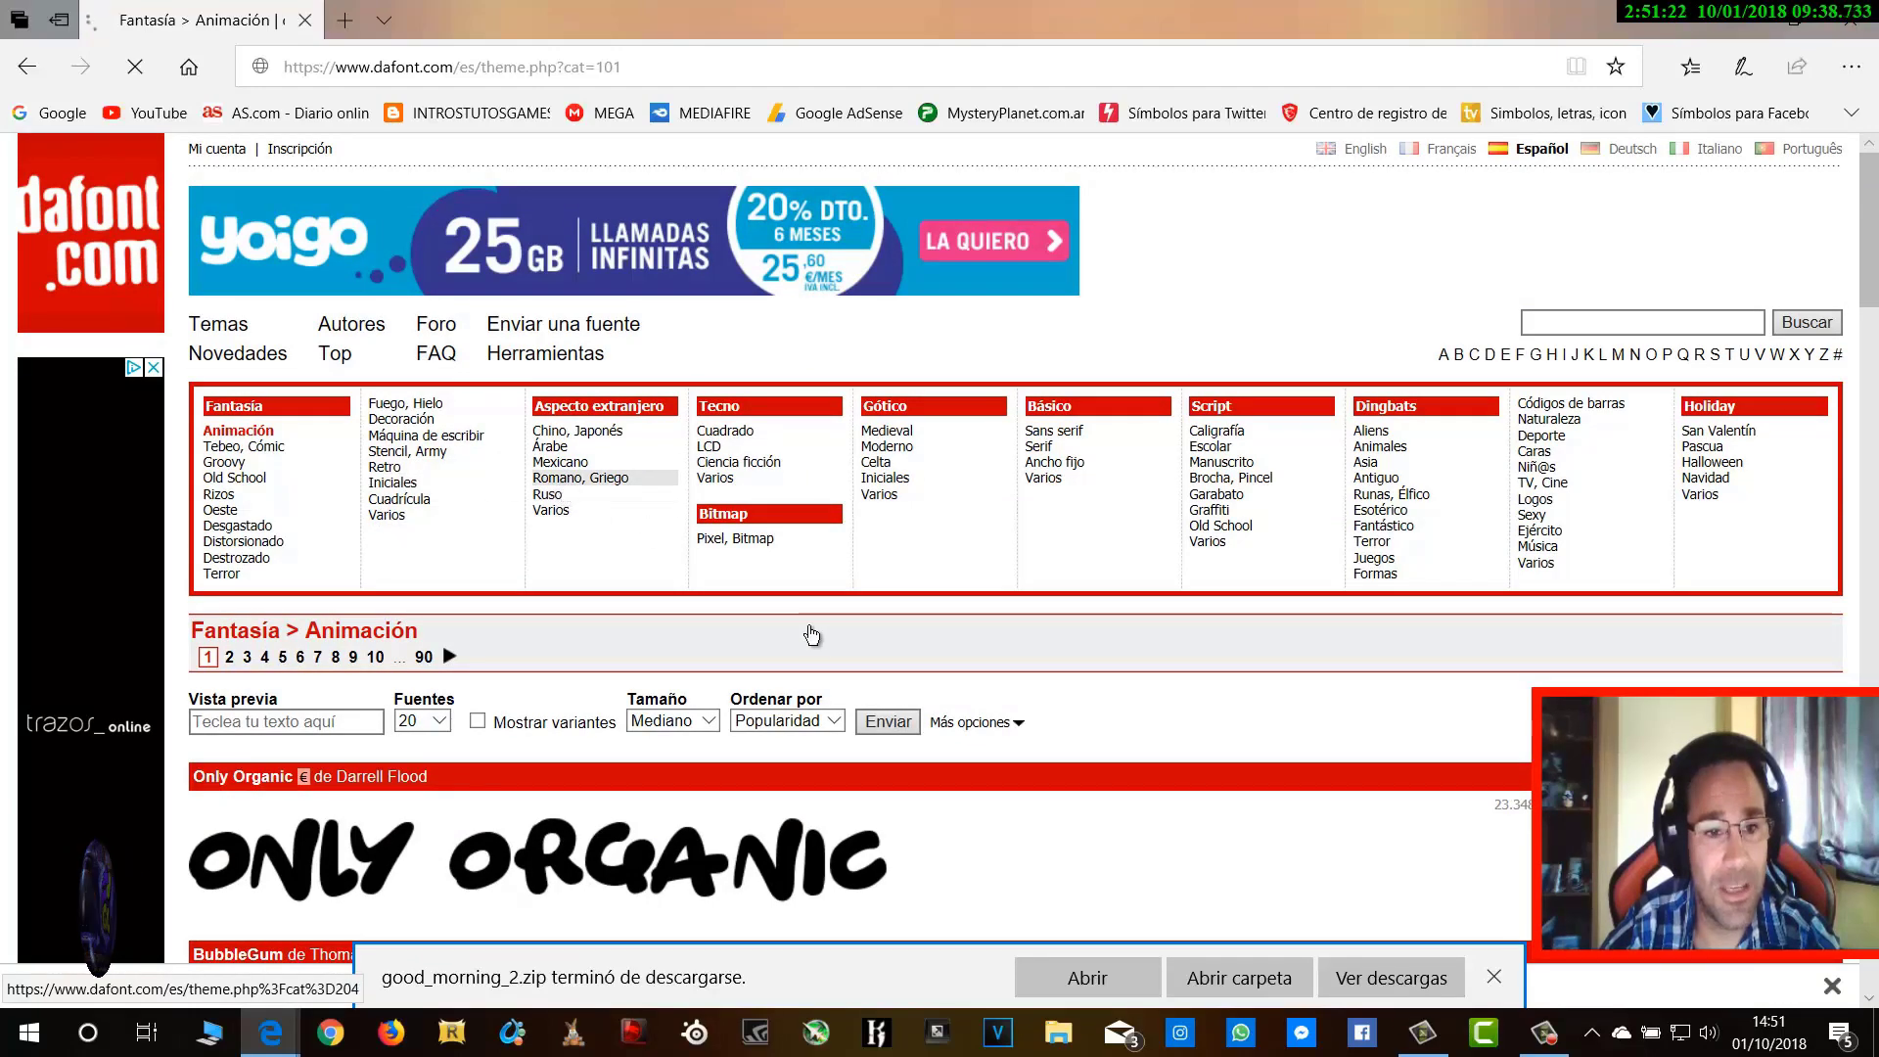
{"action": "scroll", "coordinate": [675, 661], "scroll_direction": "down", "scroll_amount": 4}
{"action": "scroll", "coordinate": [571, 631], "scroll_direction": "down", "scroll_amount": 15}
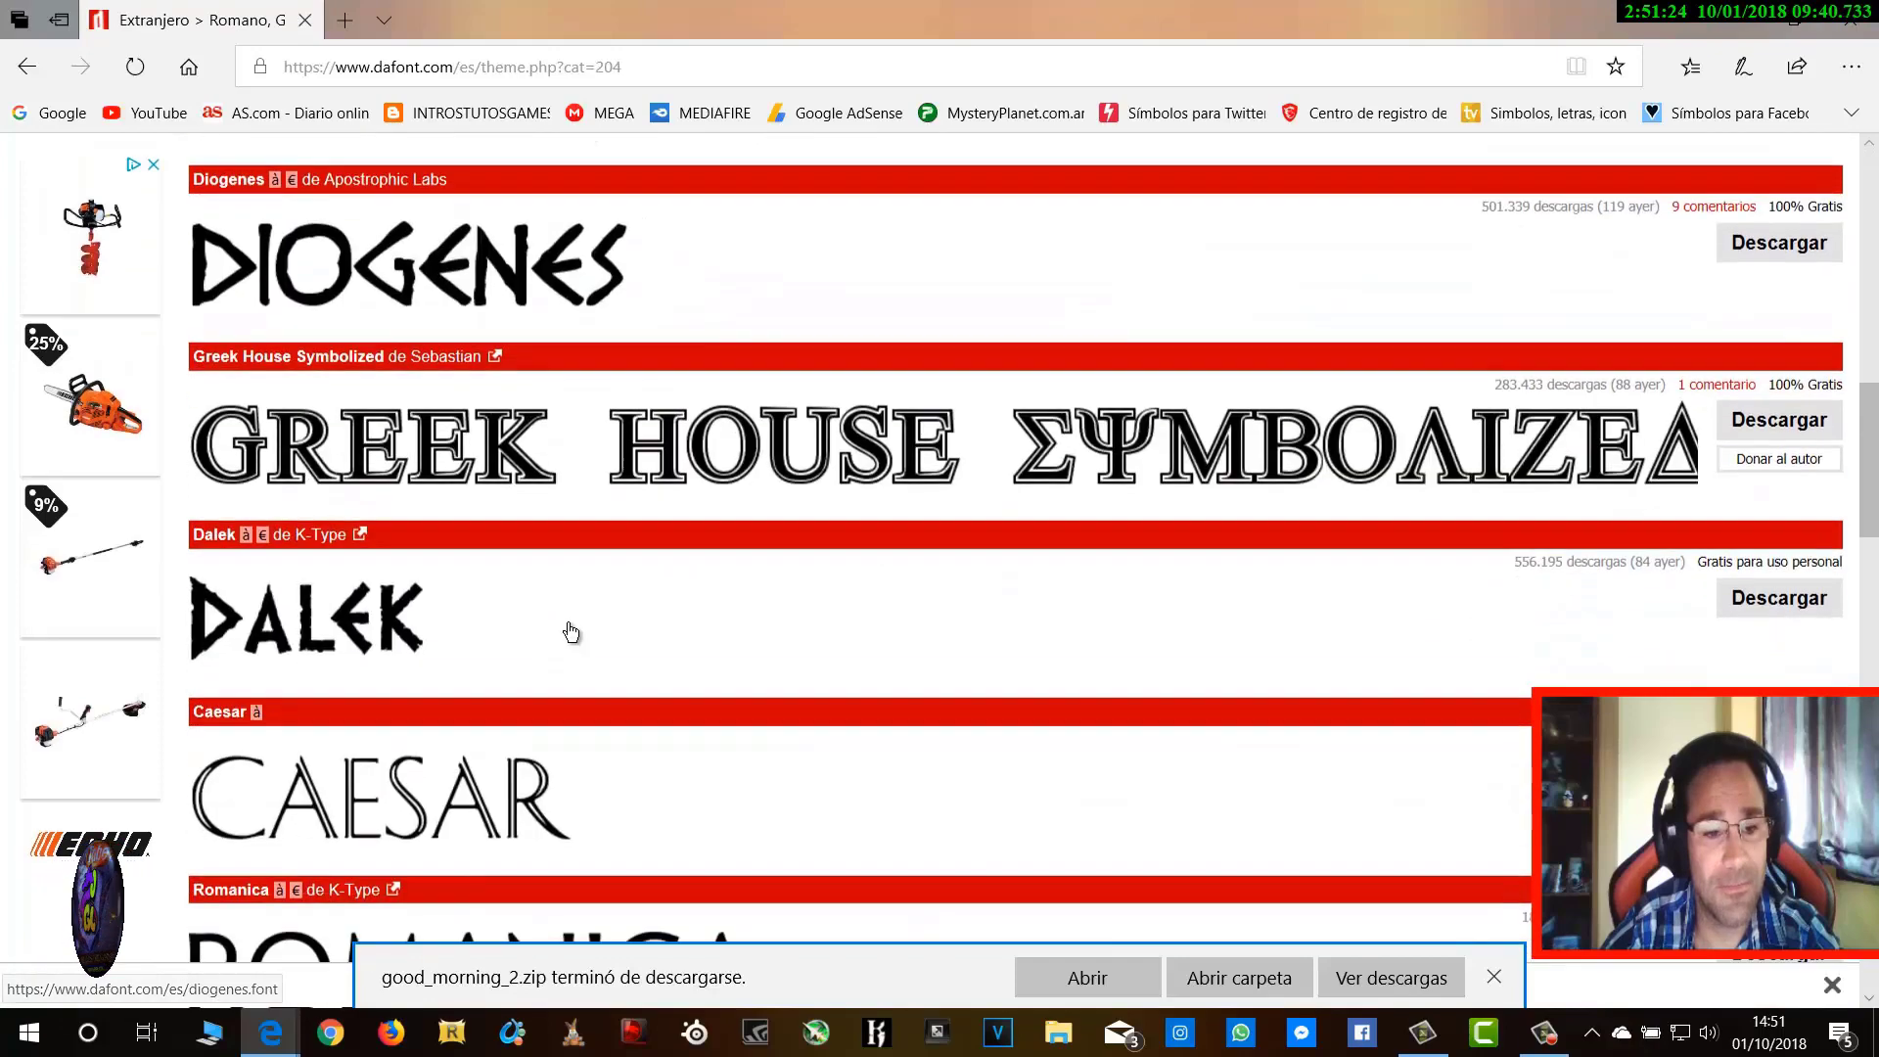
{"action": "scroll", "coordinate": [566, 622], "scroll_direction": "up", "scroll_amount": 18}
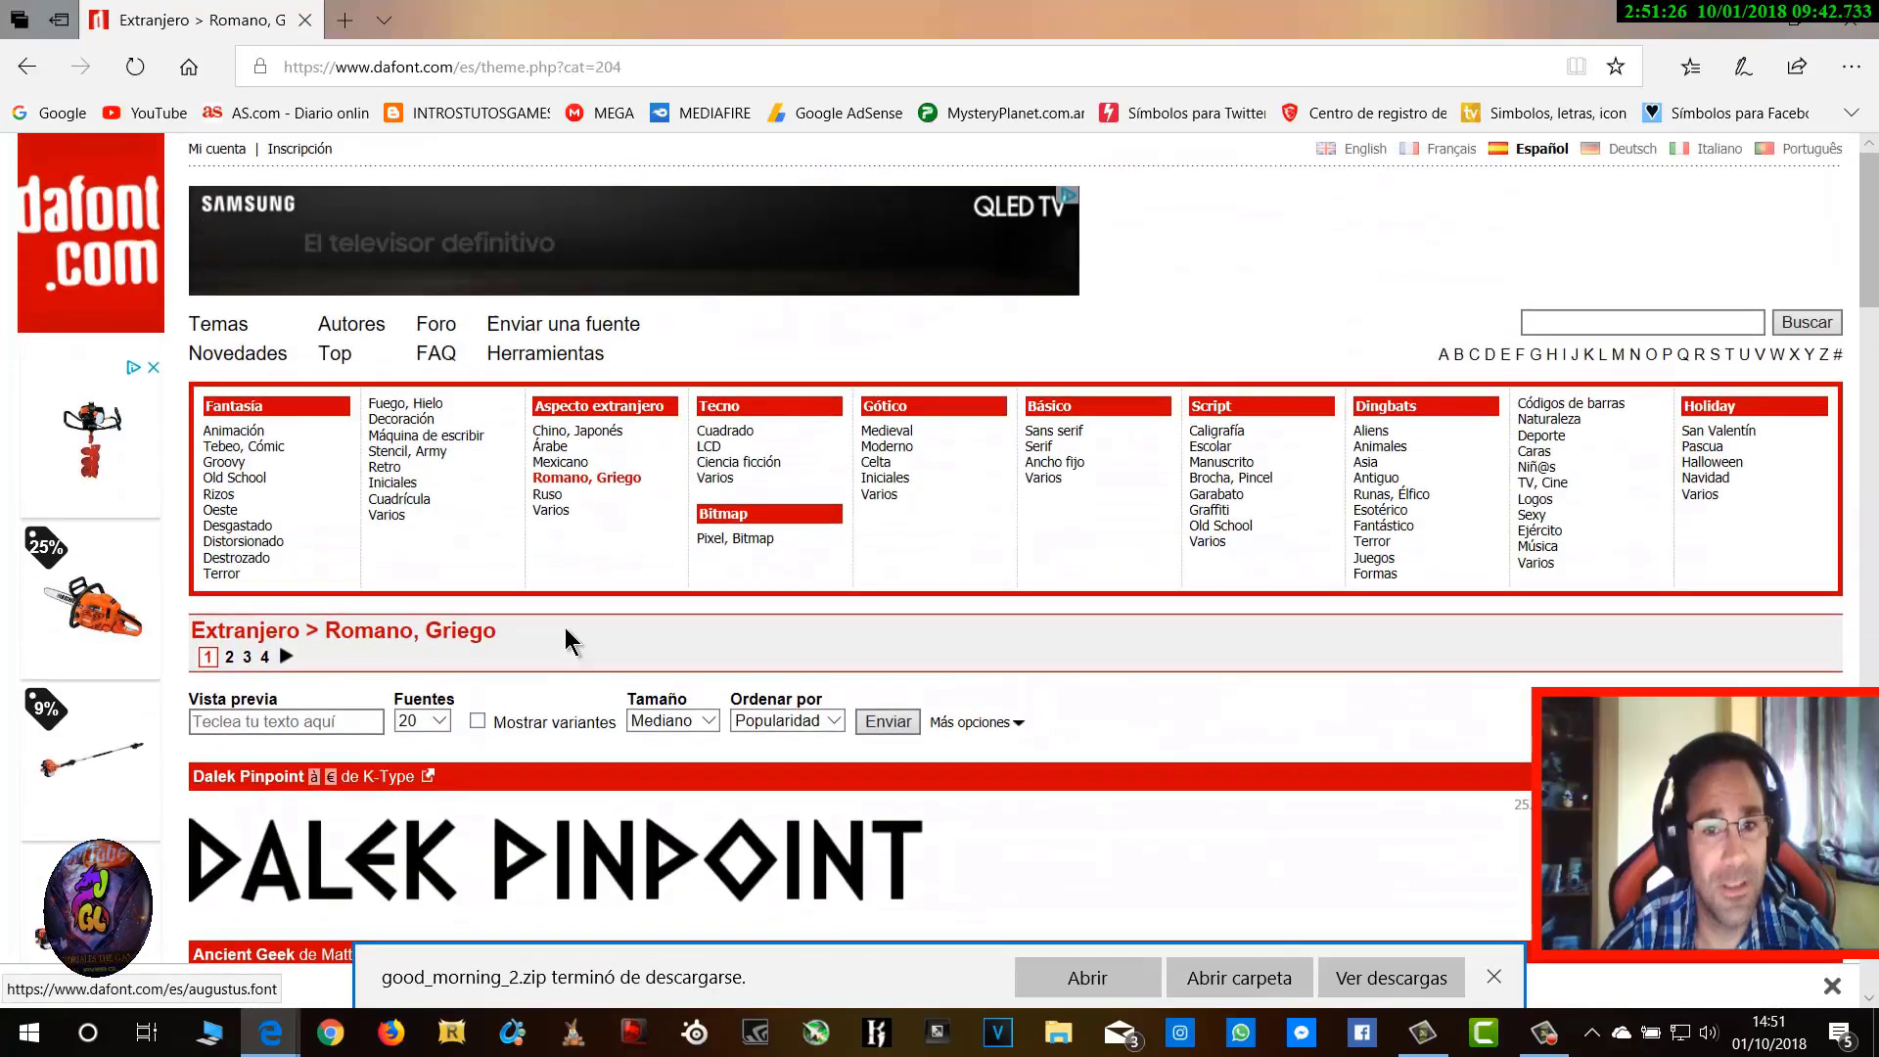
{"action": "scroll", "coordinate": [685, 442], "scroll_direction": "down", "scroll_amount": 5}
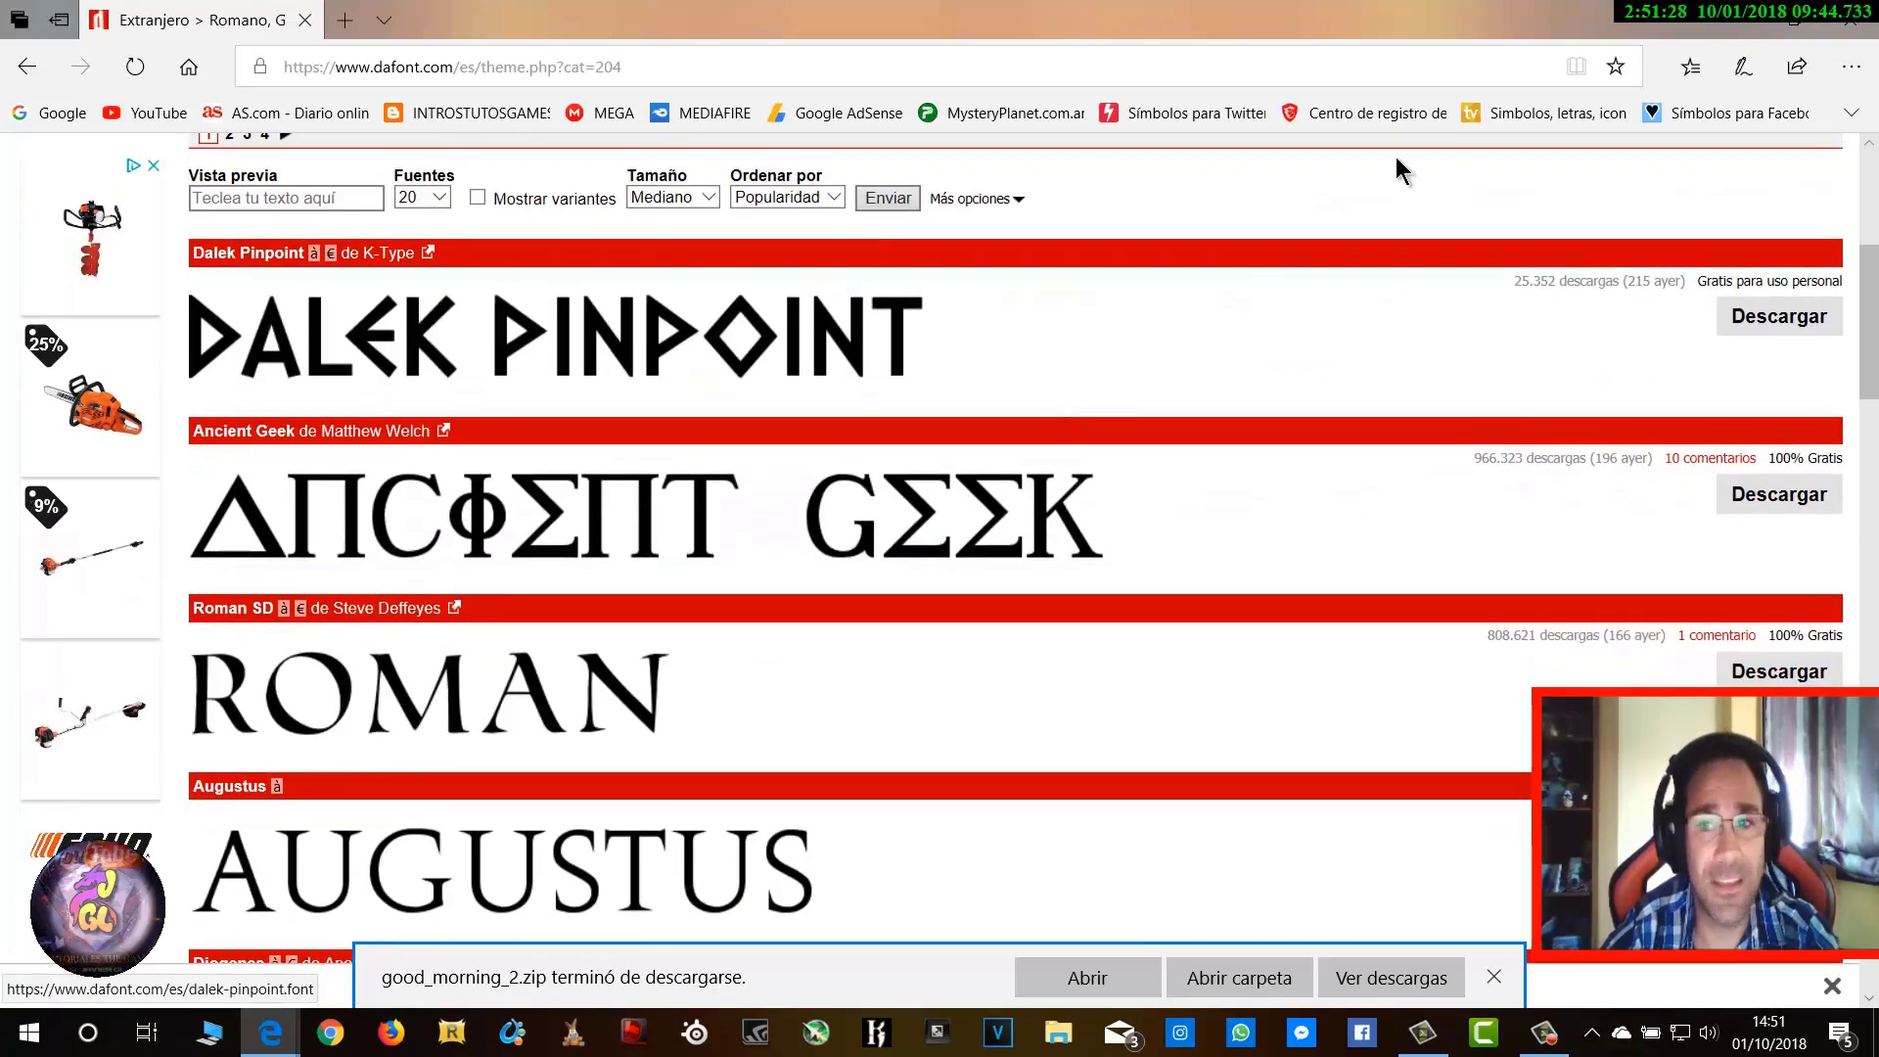
Close the browser, switch to Photoshop and create a new blank document with the offered settings
{"action": "left_click", "coordinate": [1841, 24]}
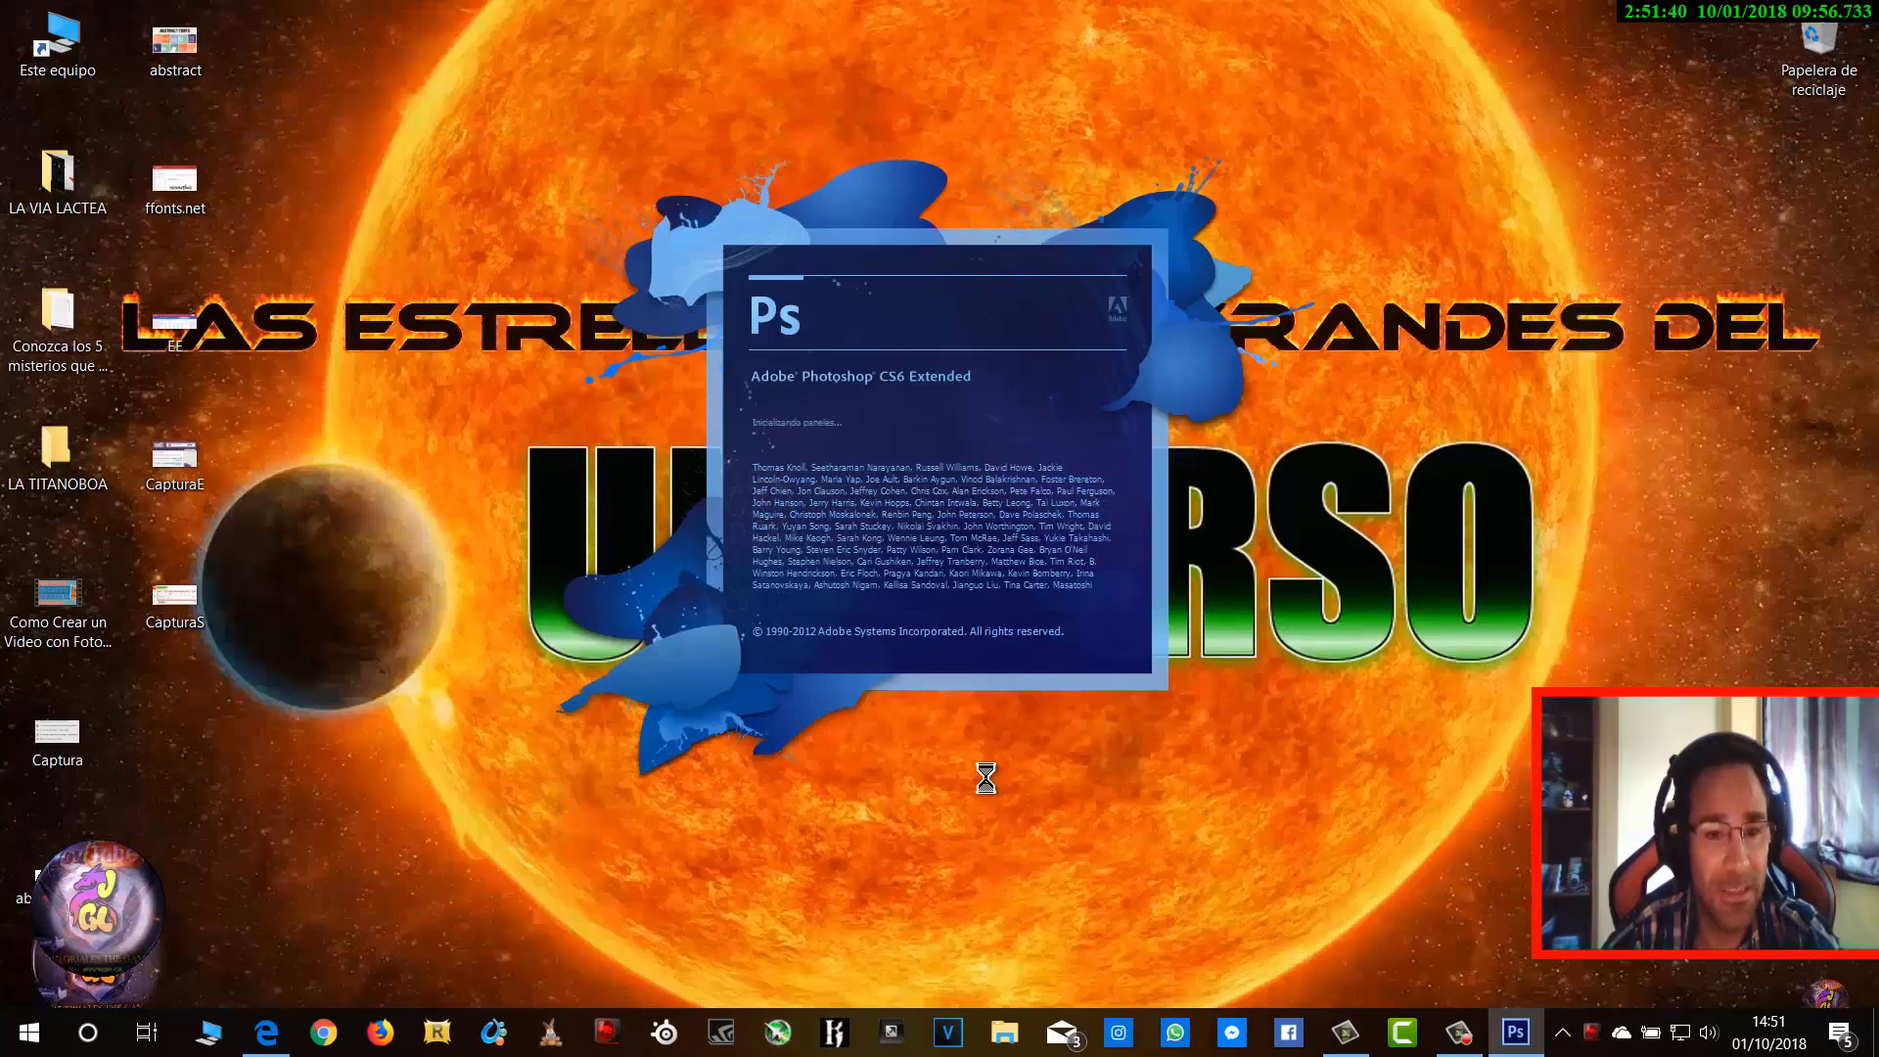
{"action": "key", "text": "alt+a"}
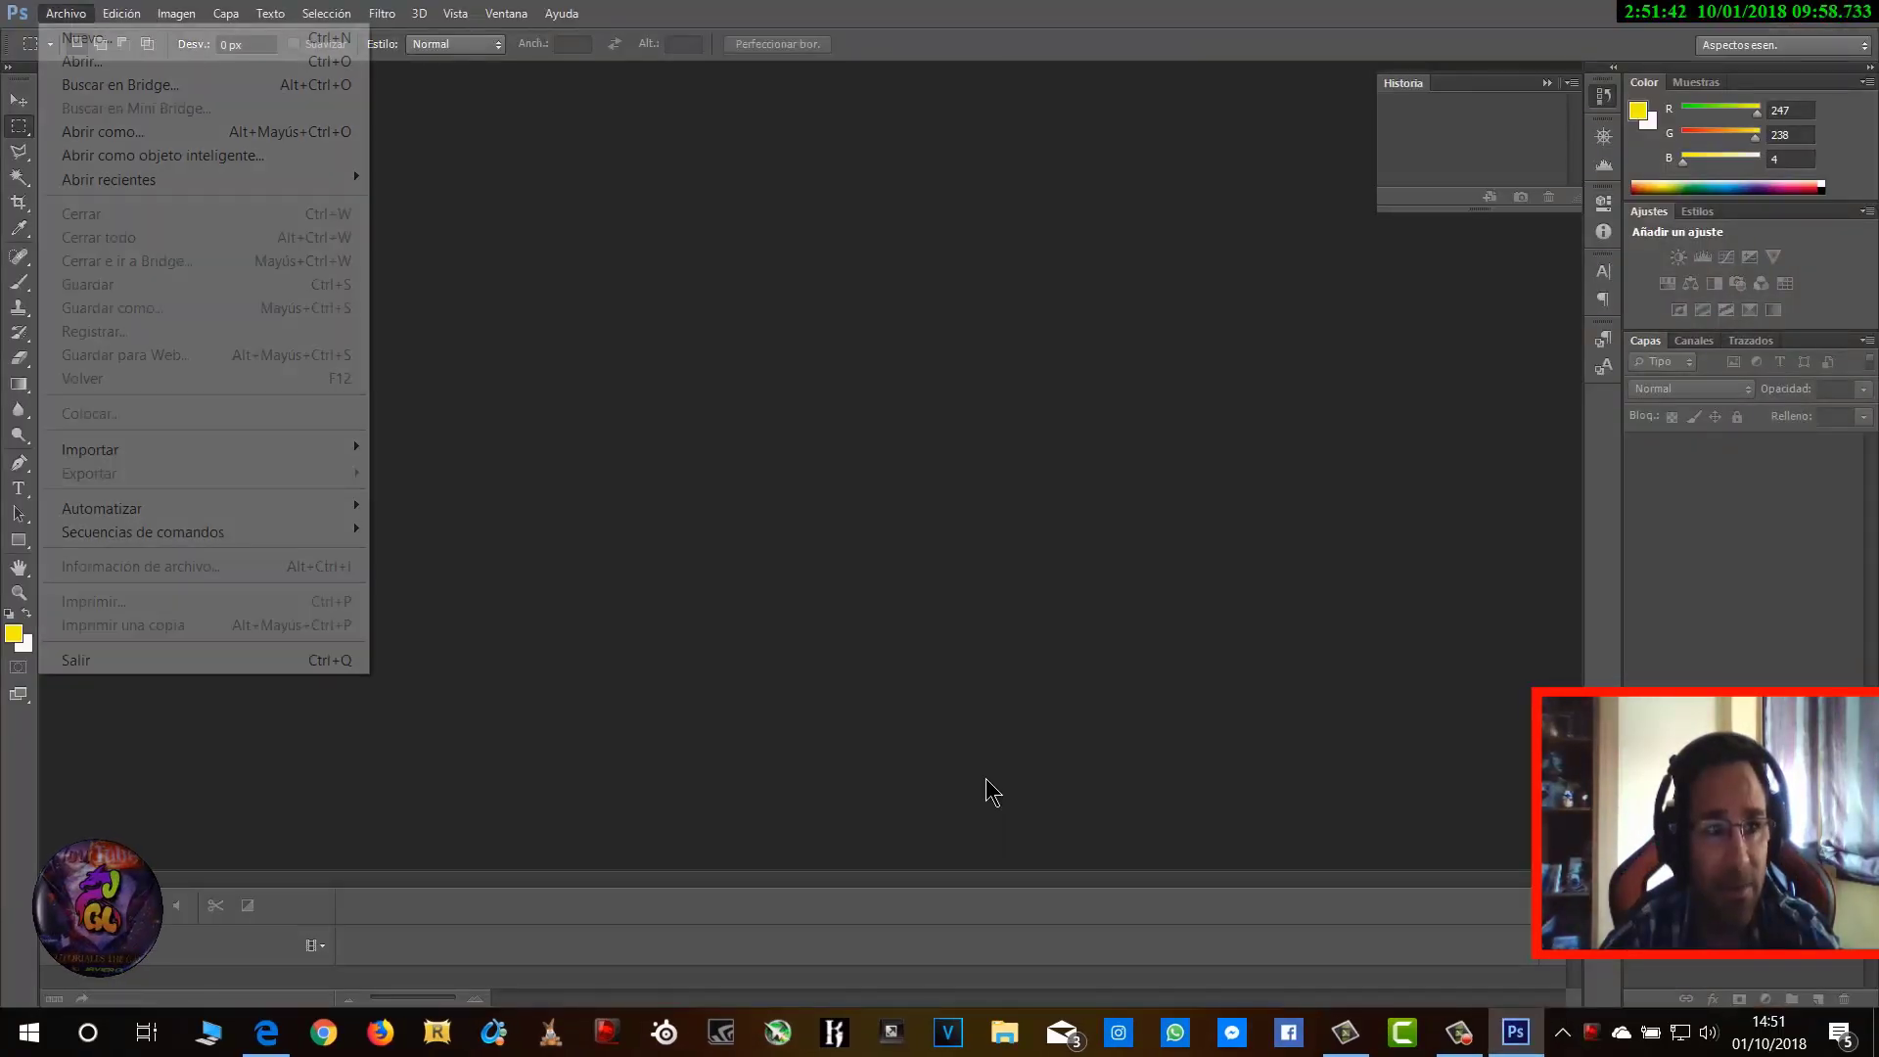
{"action": "key", "text": "Return"}
{"action": "key", "text": "Return"}
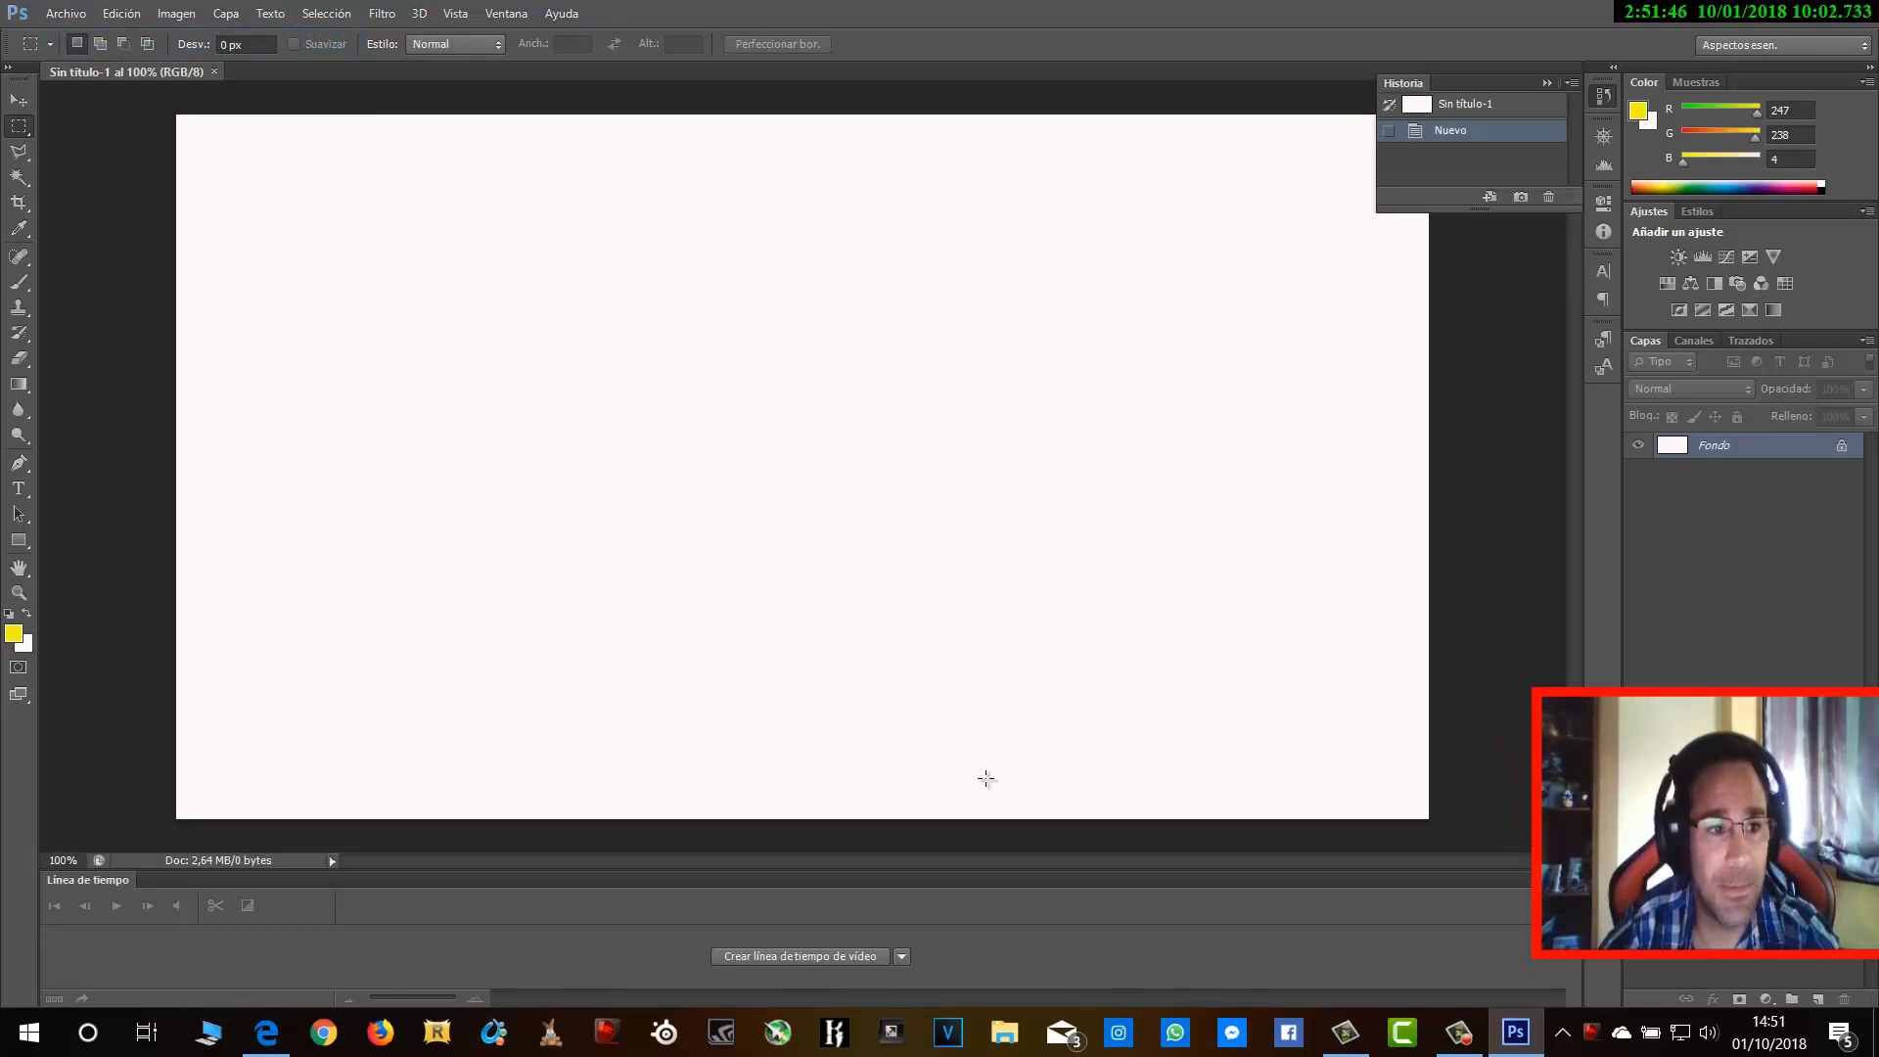
Activate the Text tool and choose GodOfWar as its font from the installed fonts
{"action": "key", "text": "t"}
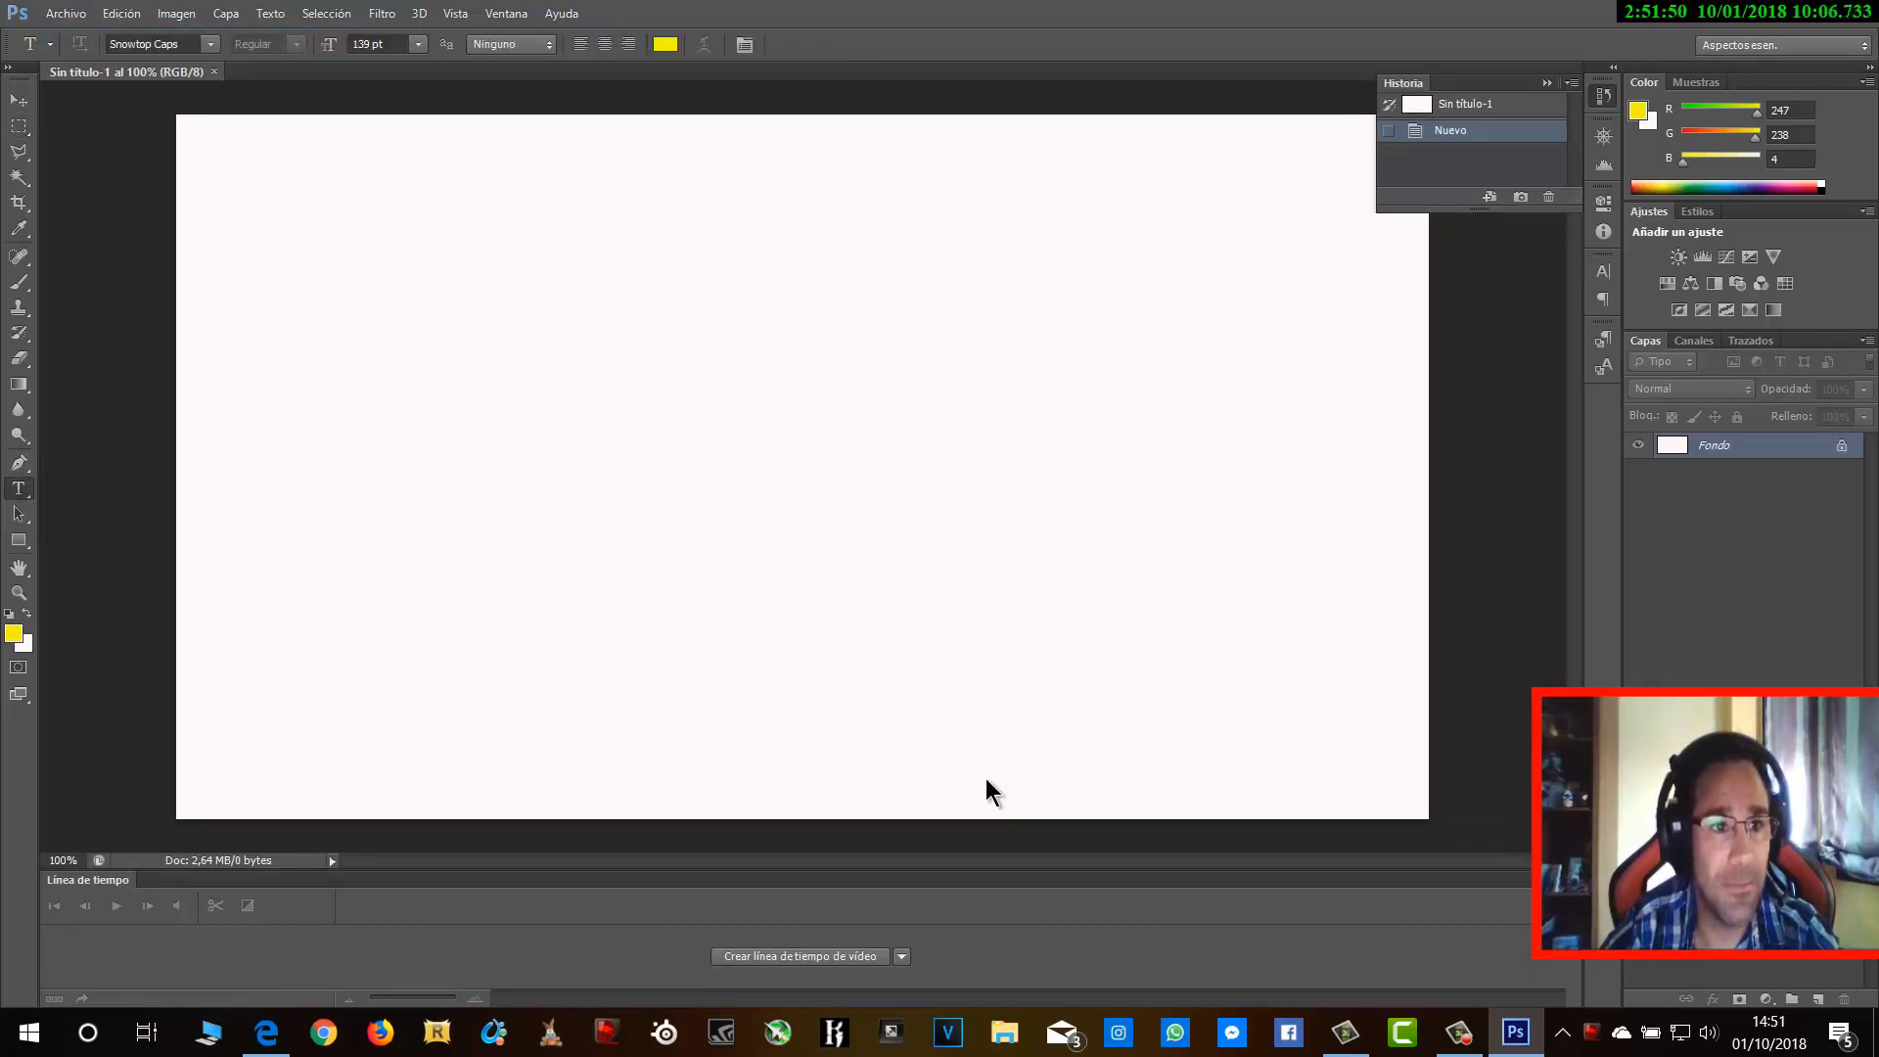
{"action": "left_click", "coordinate": [210, 44]}
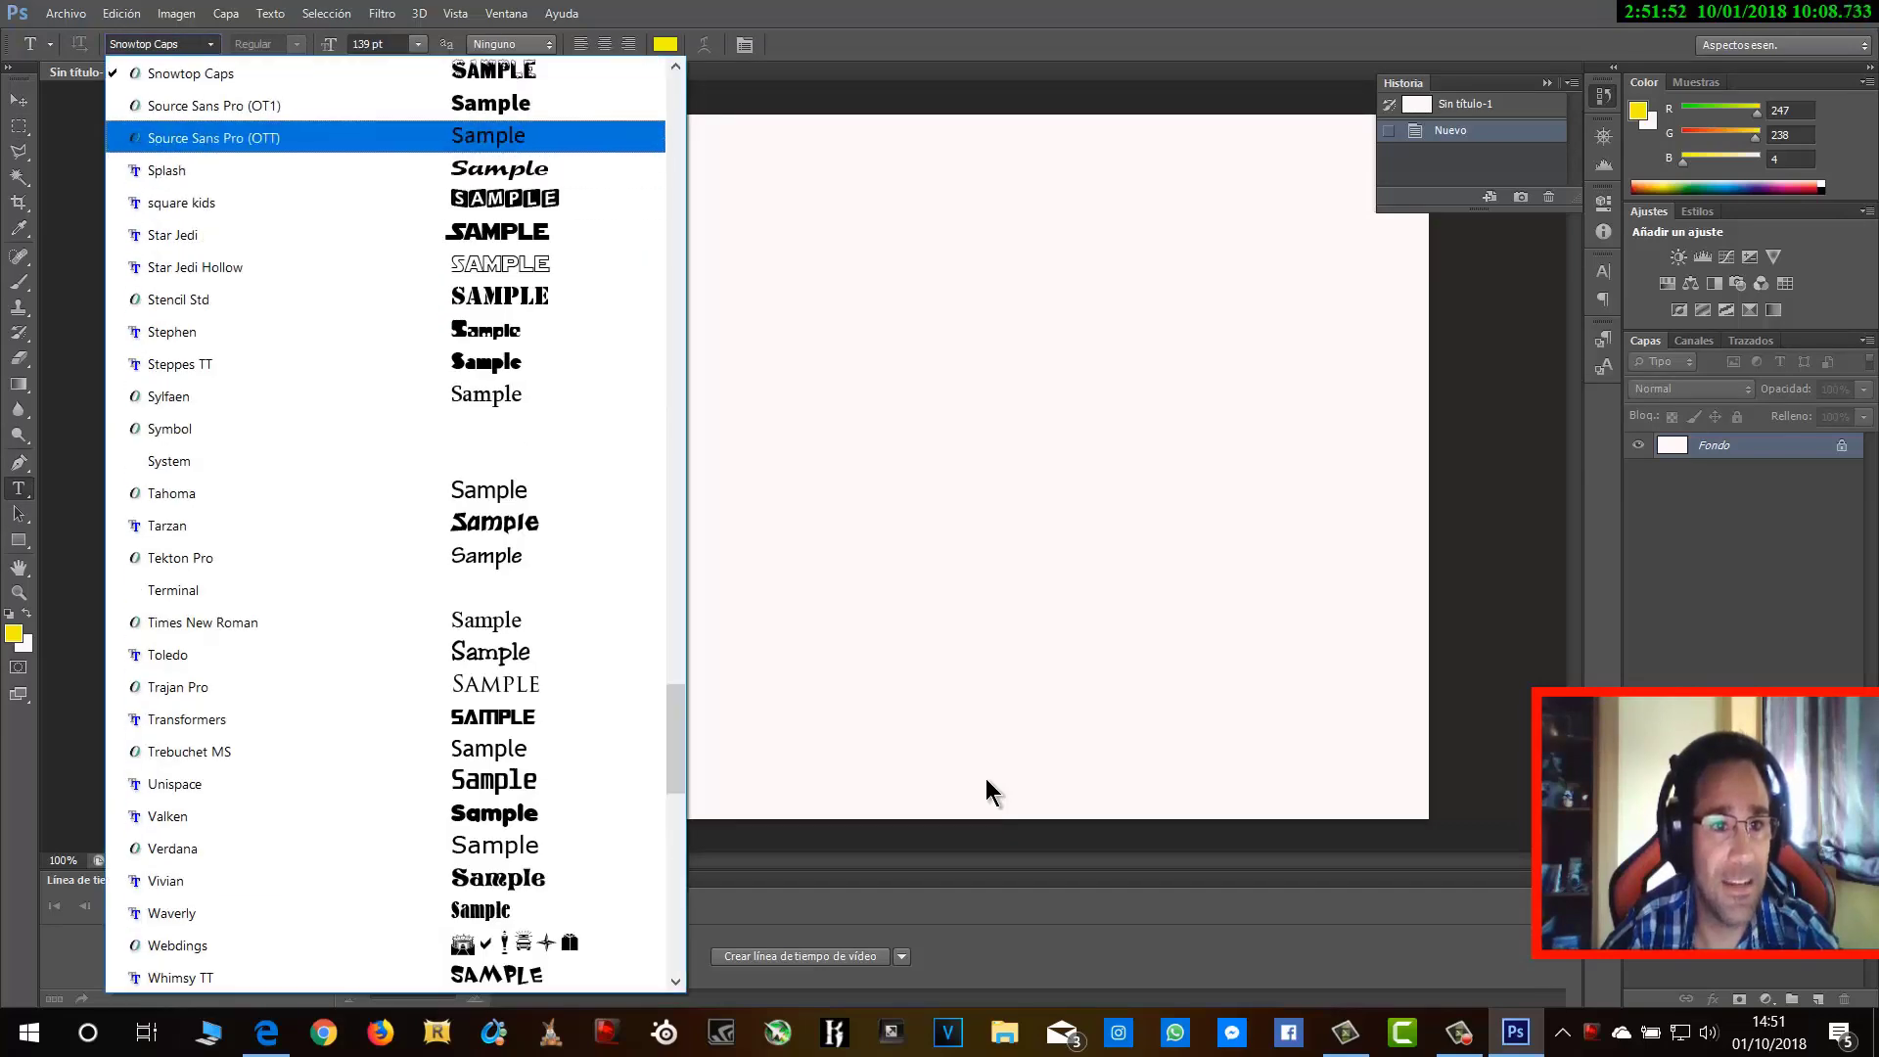
{"action": "scroll", "coordinate": [221, 196], "scroll_direction": "up", "scroll_amount": 9}
{"action": "scroll", "coordinate": [392, 294], "scroll_direction": "up", "scroll_amount": 6}
{"action": "left_click_drag", "start_coordinate": [675, 566], "coordinate": [675, 127]}
{"action": "key", "text": "Down"}
{"action": "key", "text": "Down"}
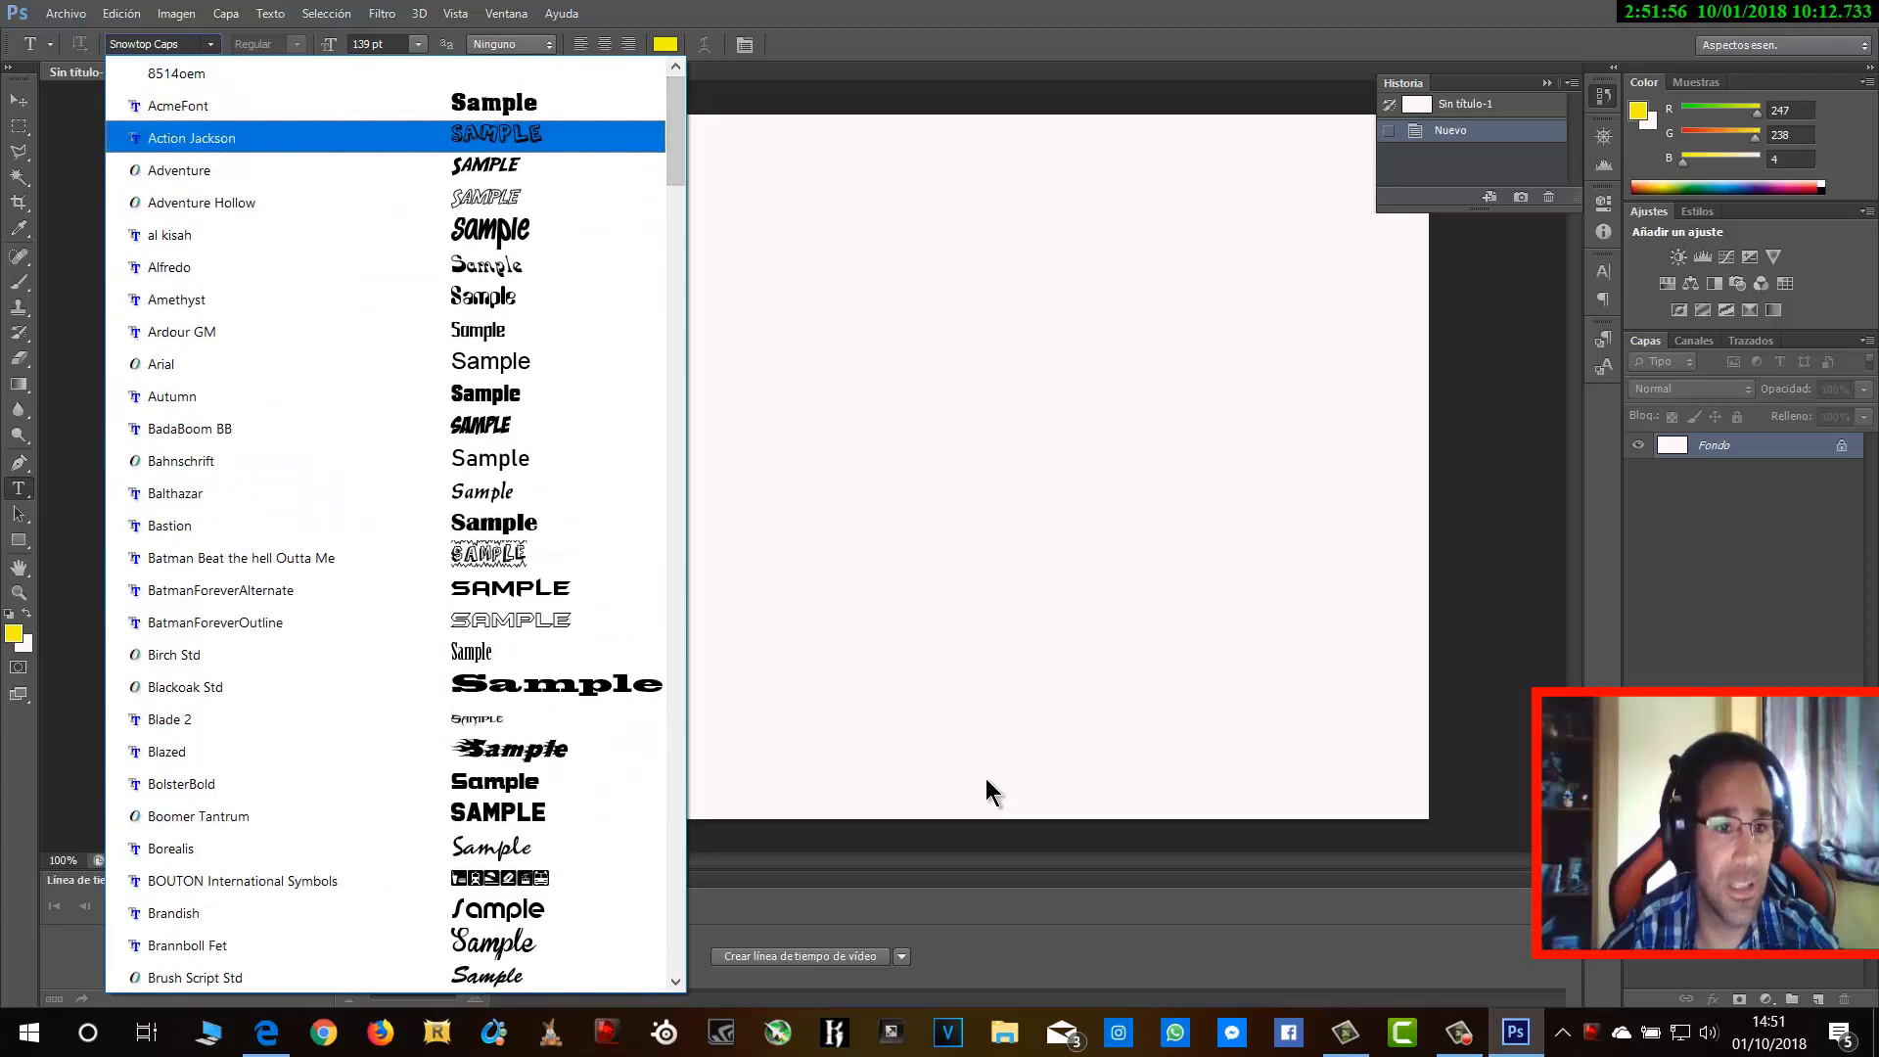
{"action": "key", "text": "Down"}
{"action": "key", "text": "Down"}
{"action": "key", "text": "Down"}
{"action": "key", "text": "Down"}
{"action": "key", "text": "Down"}
{"action": "key", "text": "Down"}
{"action": "key", "text": "Down"}
{"action": "key", "text": "Down"}
{"action": "key", "text": "Down"}
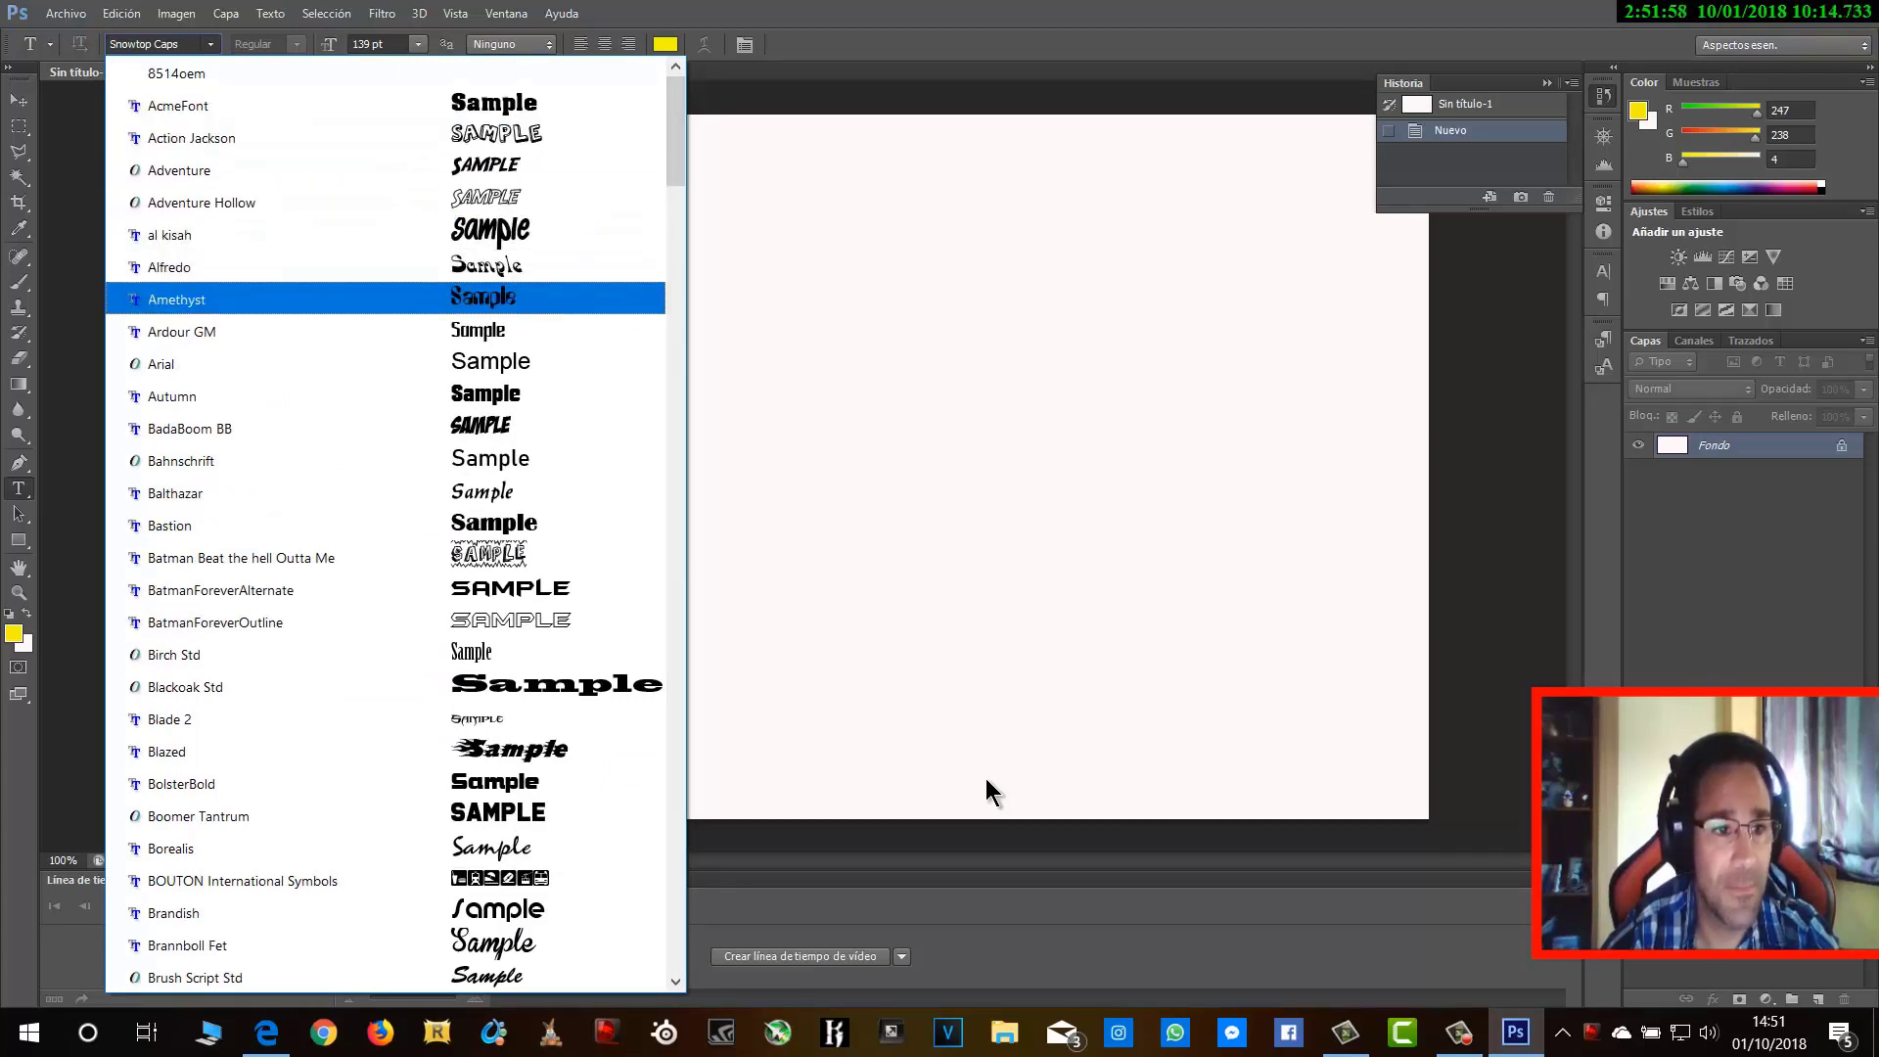
{"action": "key", "text": "Down"}
{"action": "key", "text": "Down"}
{"action": "key", "text": "Down"}
{"action": "key", "text": "Down"}
{"action": "key", "text": "Down"}
{"action": "key", "text": "Down"}
{"action": "key", "text": "Down"}
{"action": "key", "text": "Down"}
{"action": "key", "text": "Down"}
{"action": "key", "text": "Up"}
{"action": "key", "text": "Down"}
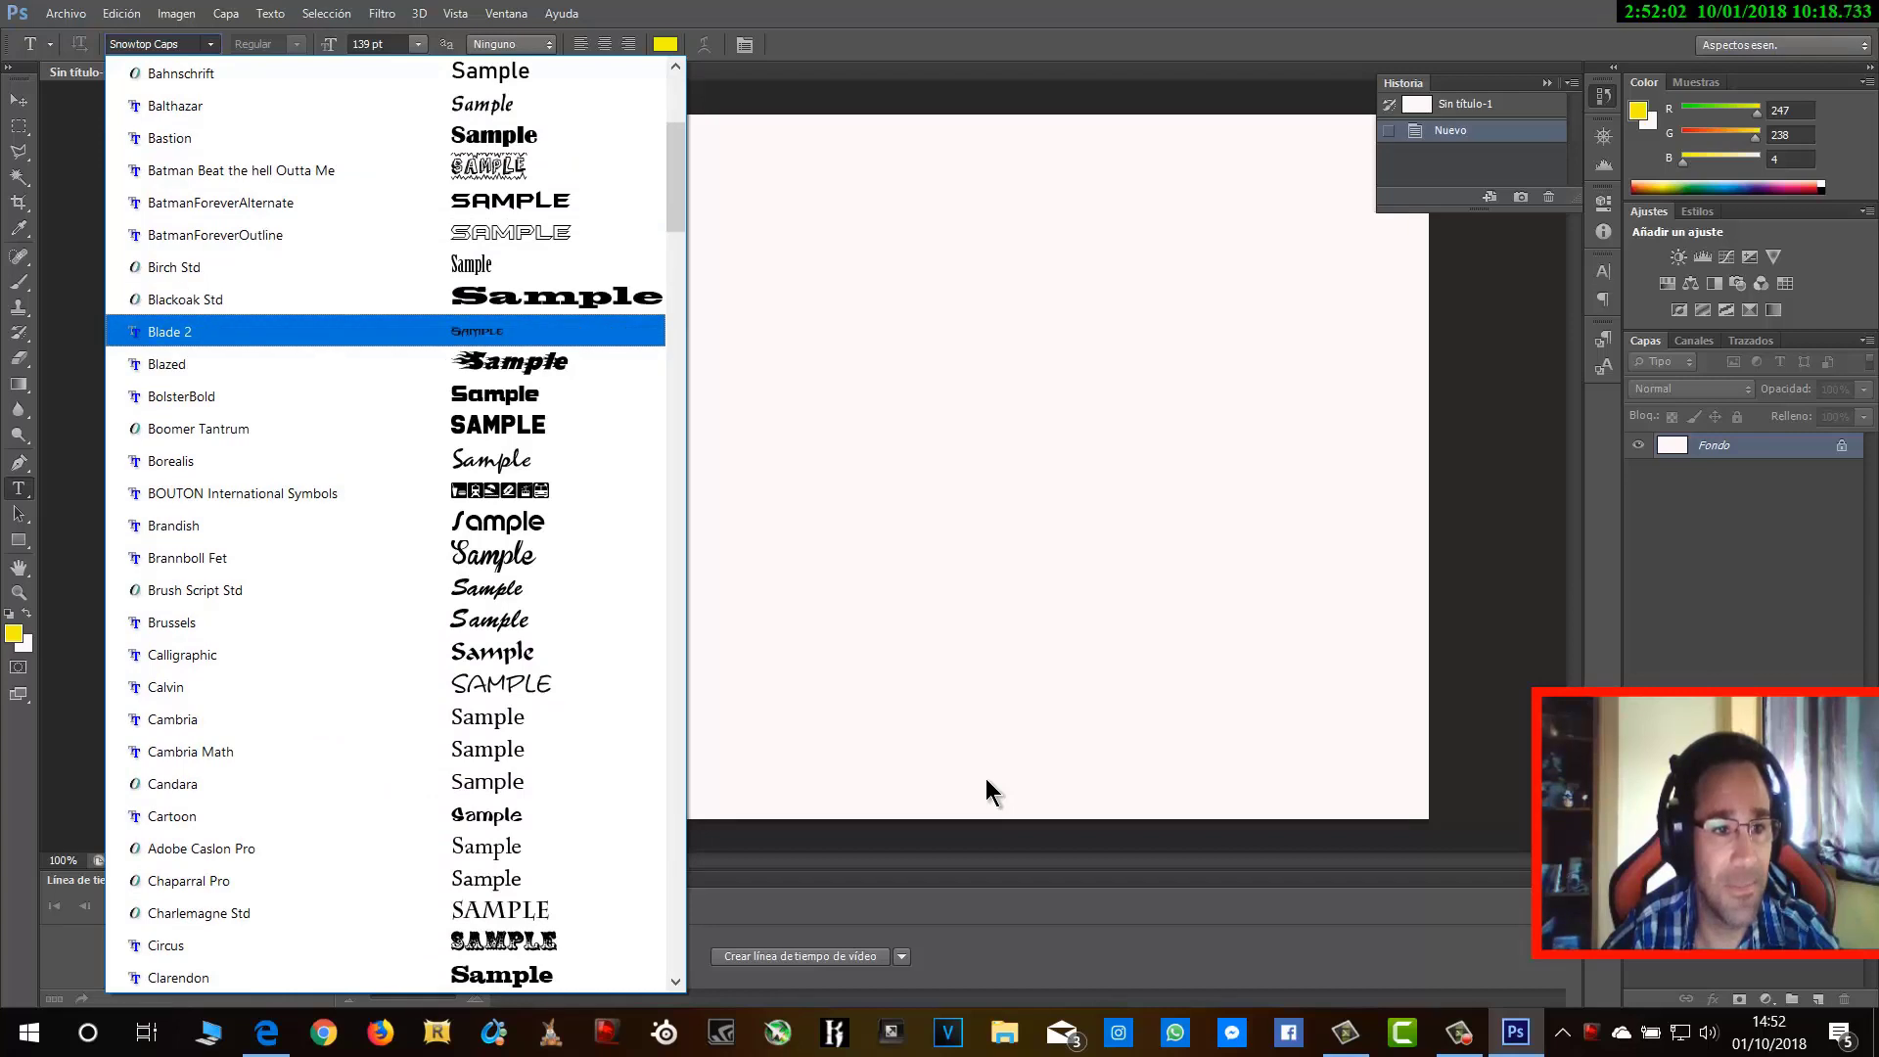
{"action": "key", "text": "Down"}
{"action": "key", "text": "Down"}
{"action": "key", "text": "Down"}
{"action": "key", "text": "Down"}
{"action": "key", "text": "Down"}
{"action": "key", "text": "Down"}
{"action": "key", "text": "Down"}
{"action": "key", "text": "Down"}
{"action": "key", "text": "Down"}
{"action": "key", "text": "Down"}
{"action": "key", "text": "Down"}
{"action": "key", "text": "Down"}
{"action": "key", "text": "Down"}
{"action": "key", "text": "Down"}
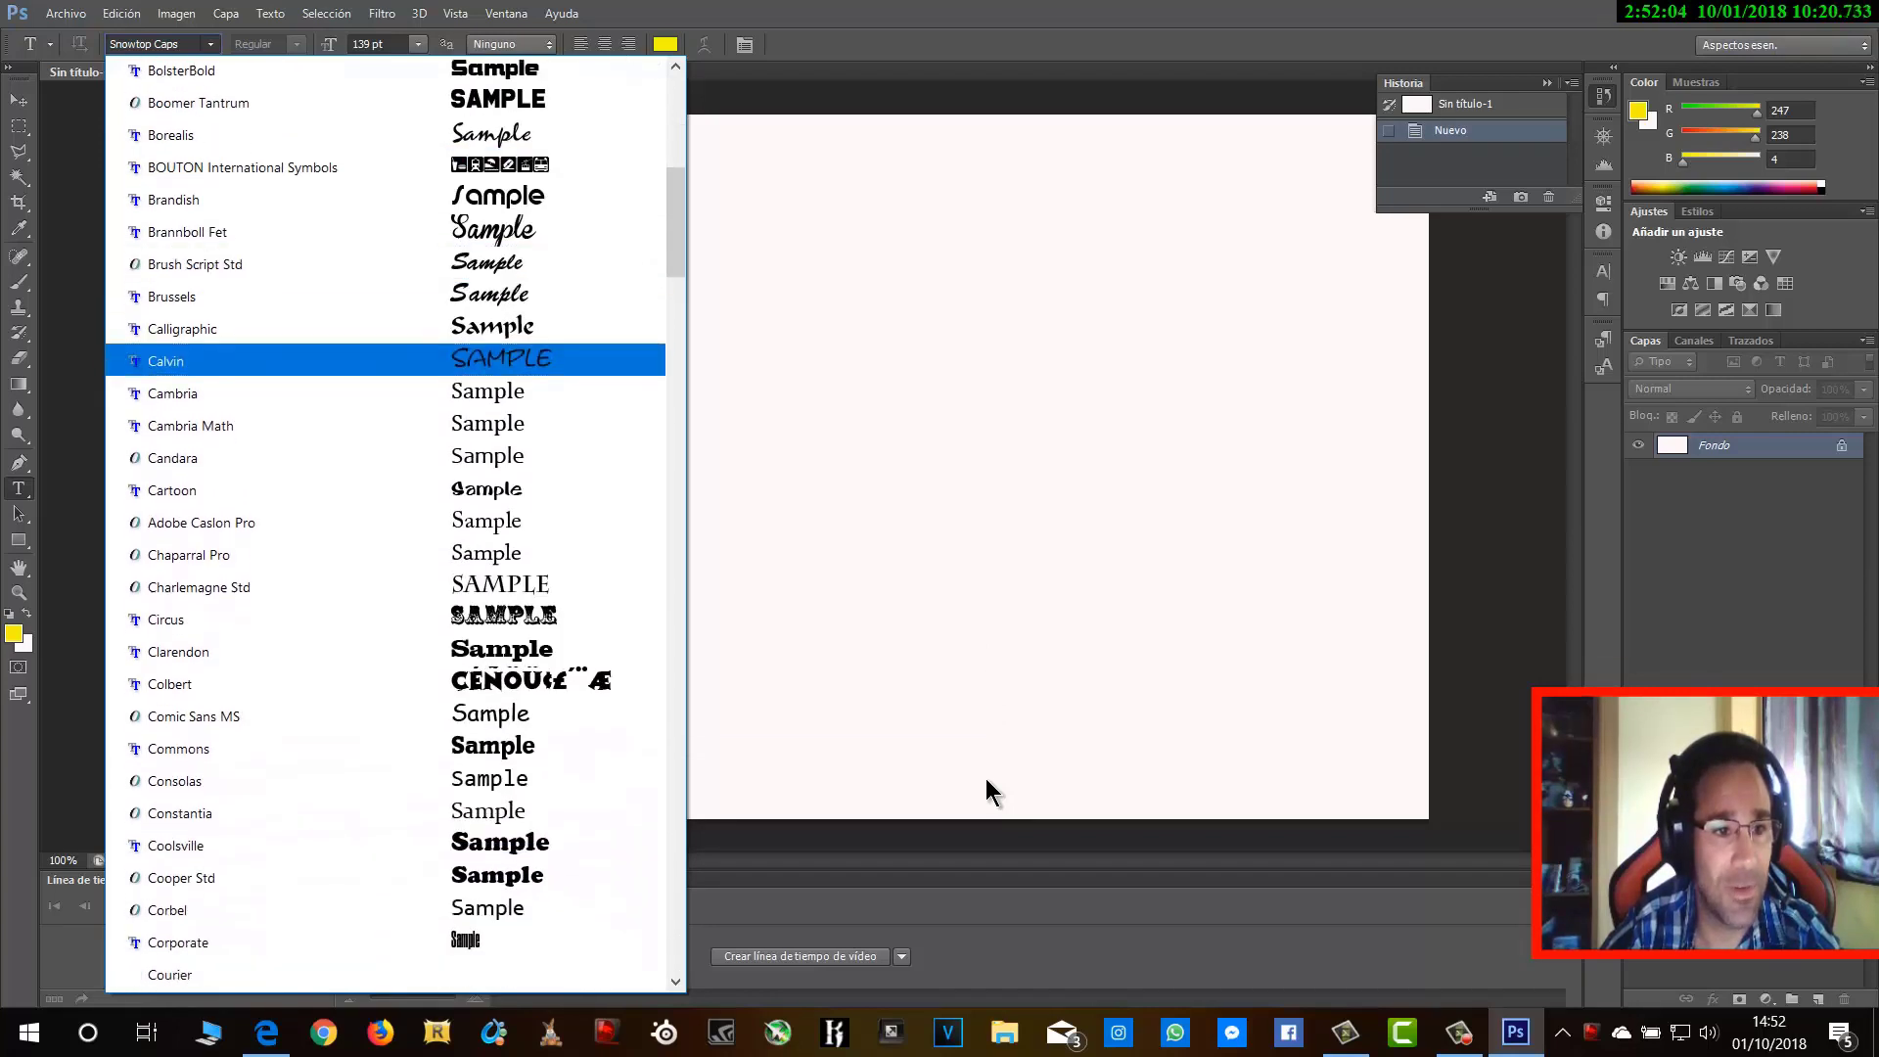
{"action": "key", "text": "Down"}
{"action": "key", "text": "Down"}
{"action": "key", "text": "Down"}
{"action": "key", "text": "Down"}
{"action": "key", "text": "Down"}
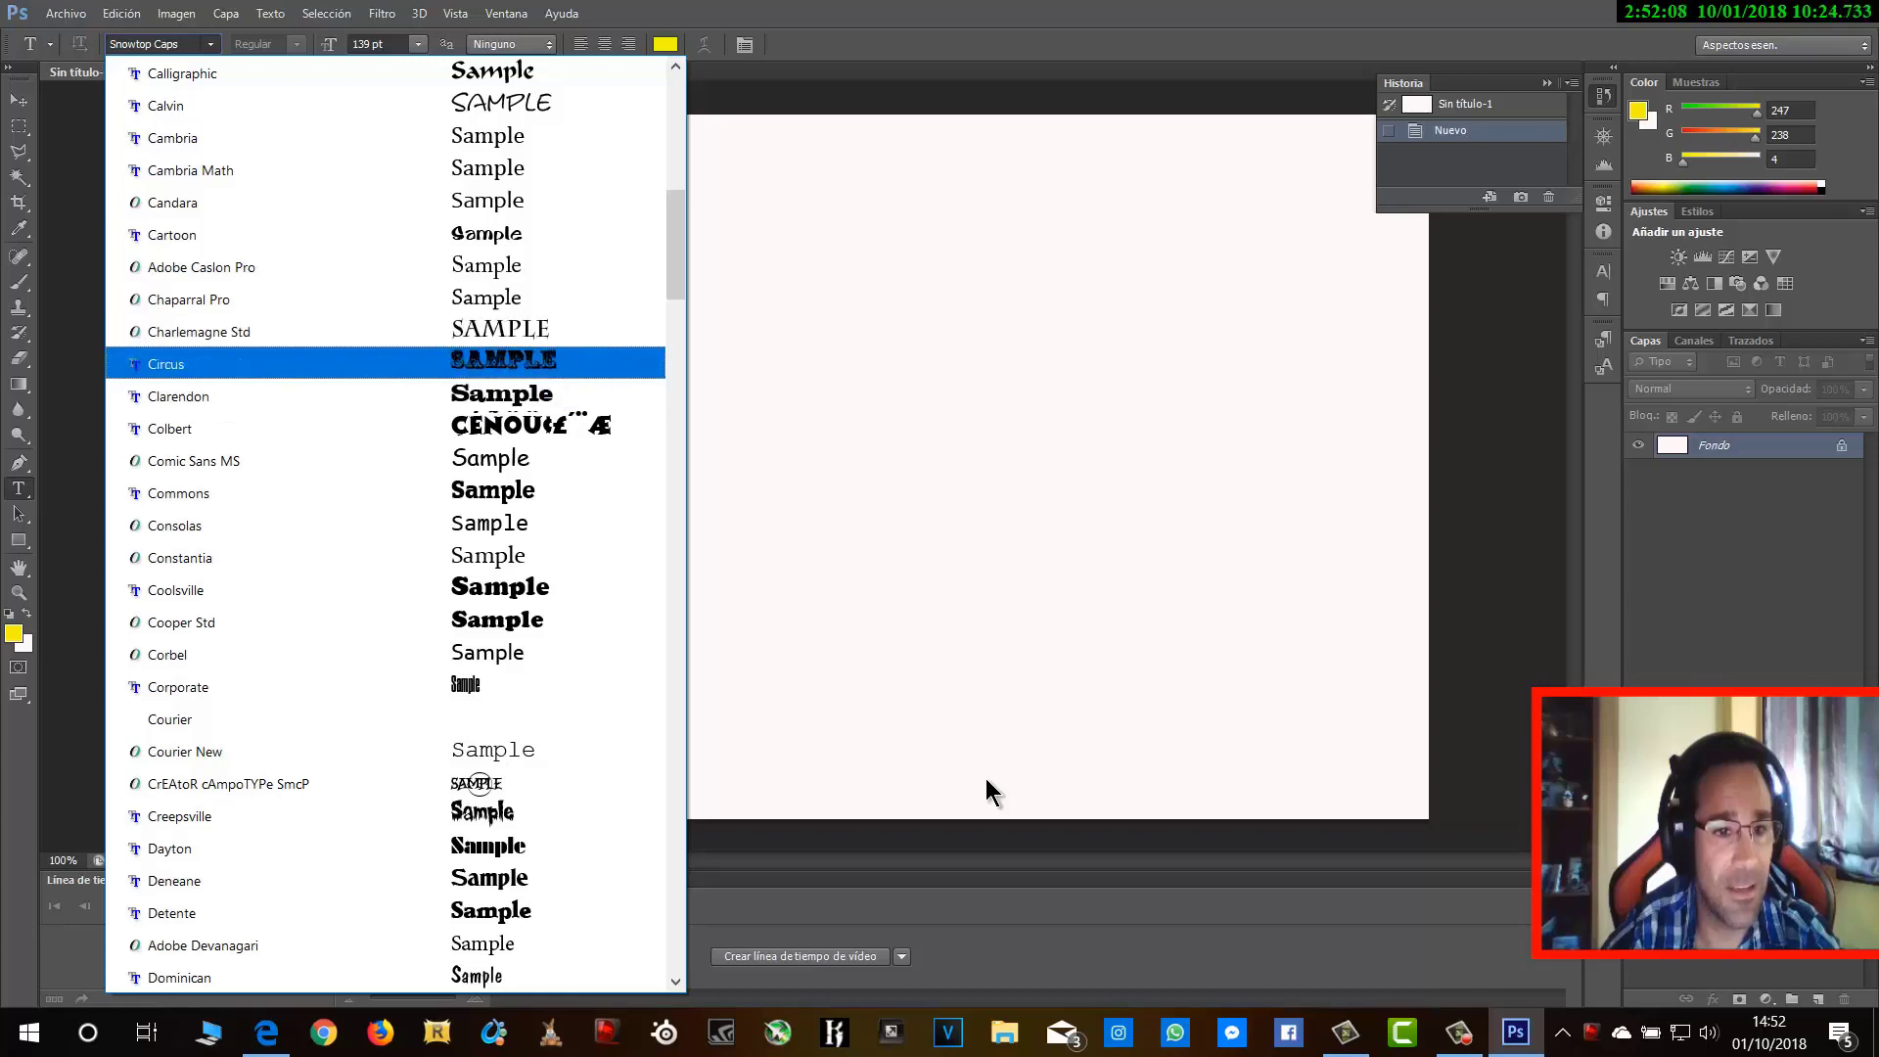
{"action": "key", "text": "Down"}
{"action": "key", "text": "Down"}
{"action": "key", "text": "Down"}
{"action": "key", "text": "Down"}
{"action": "key", "text": "Down"}
{"action": "key", "text": "Down"}
{"action": "key", "text": "Down"}
{"action": "key", "text": "Down"}
{"action": "key", "text": "Down"}
{"action": "key", "text": "Down"}
{"action": "key", "text": "Down"}
{"action": "key", "text": "Down"}
{"action": "key", "text": "Down"}
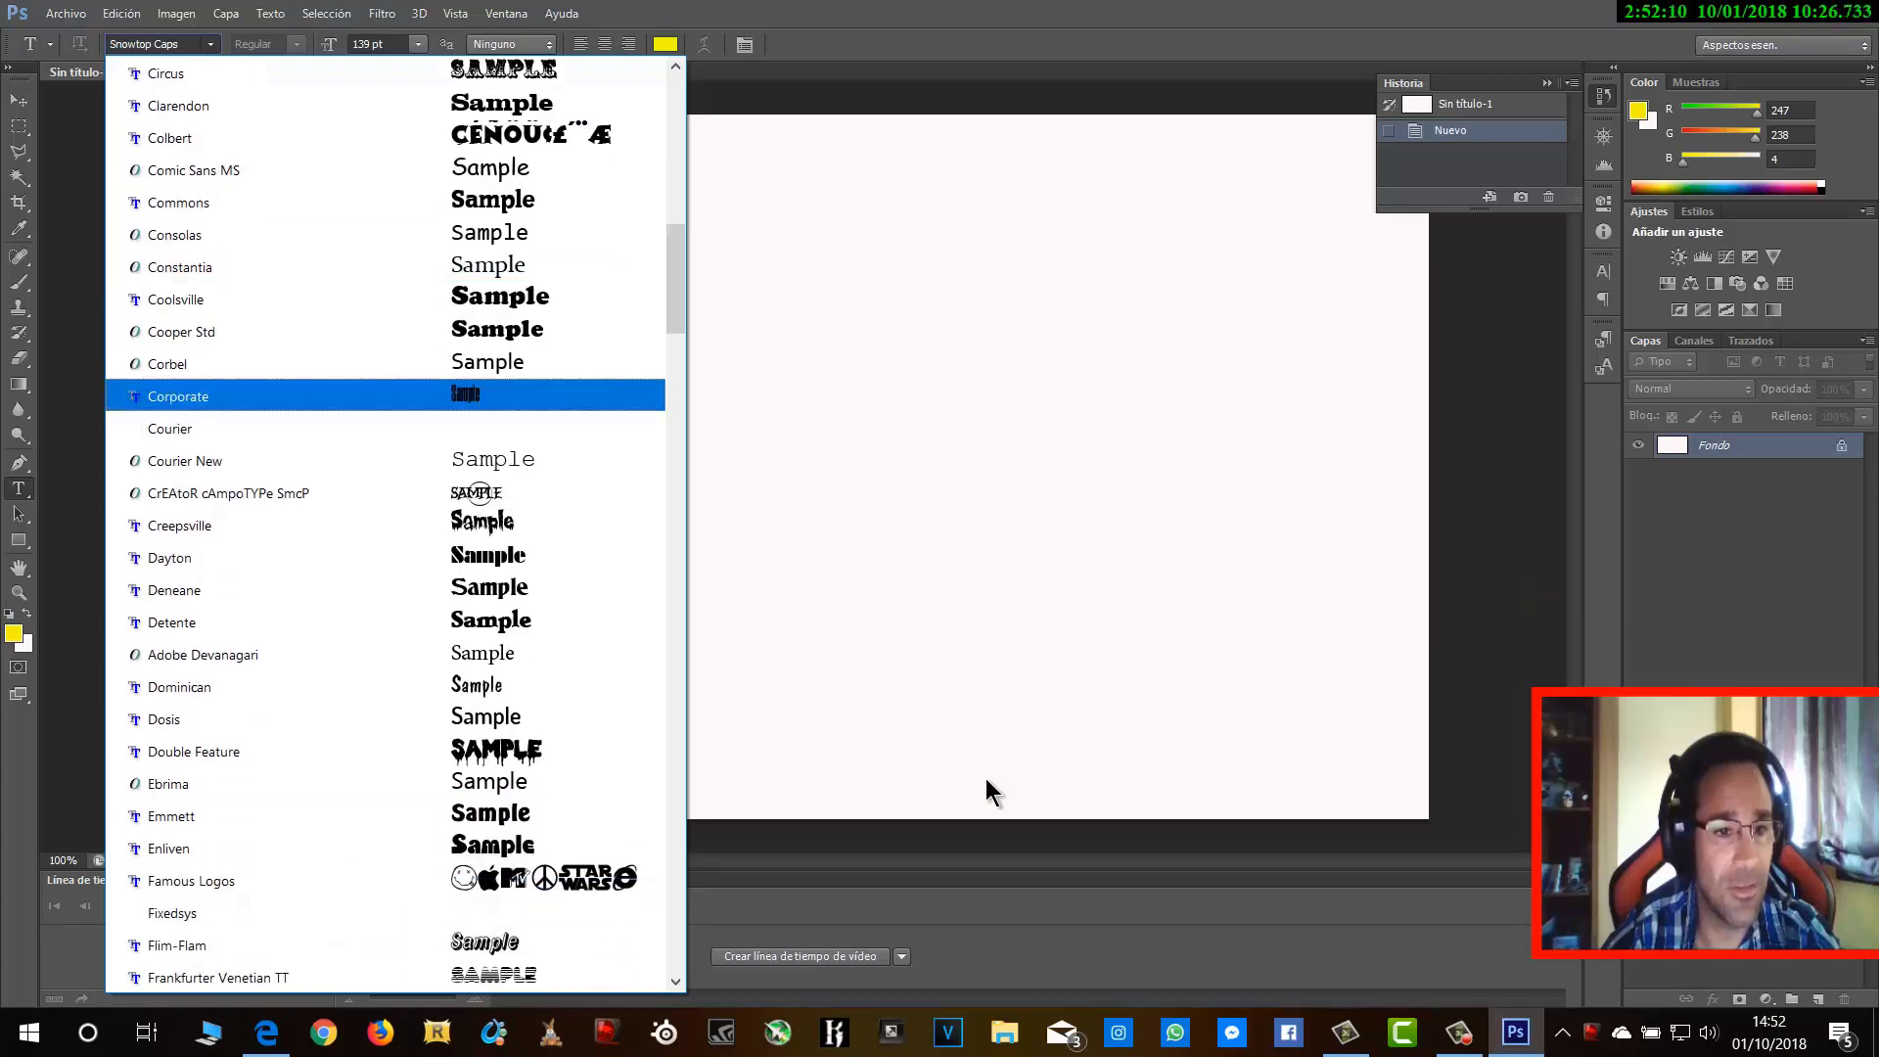
{"action": "key", "text": "Down"}
{"action": "key", "text": "Down"}
{"action": "key", "text": "Down"}
{"action": "key", "text": "Down"}
{"action": "key", "text": "Down"}
{"action": "key", "text": "Down"}
{"action": "key", "text": "Down"}
{"action": "key", "text": "Down"}
{"action": "key", "text": "Down"}
{"action": "key", "text": "Down"}
{"action": "key", "text": "Down"}
{"action": "key", "text": "Down"}
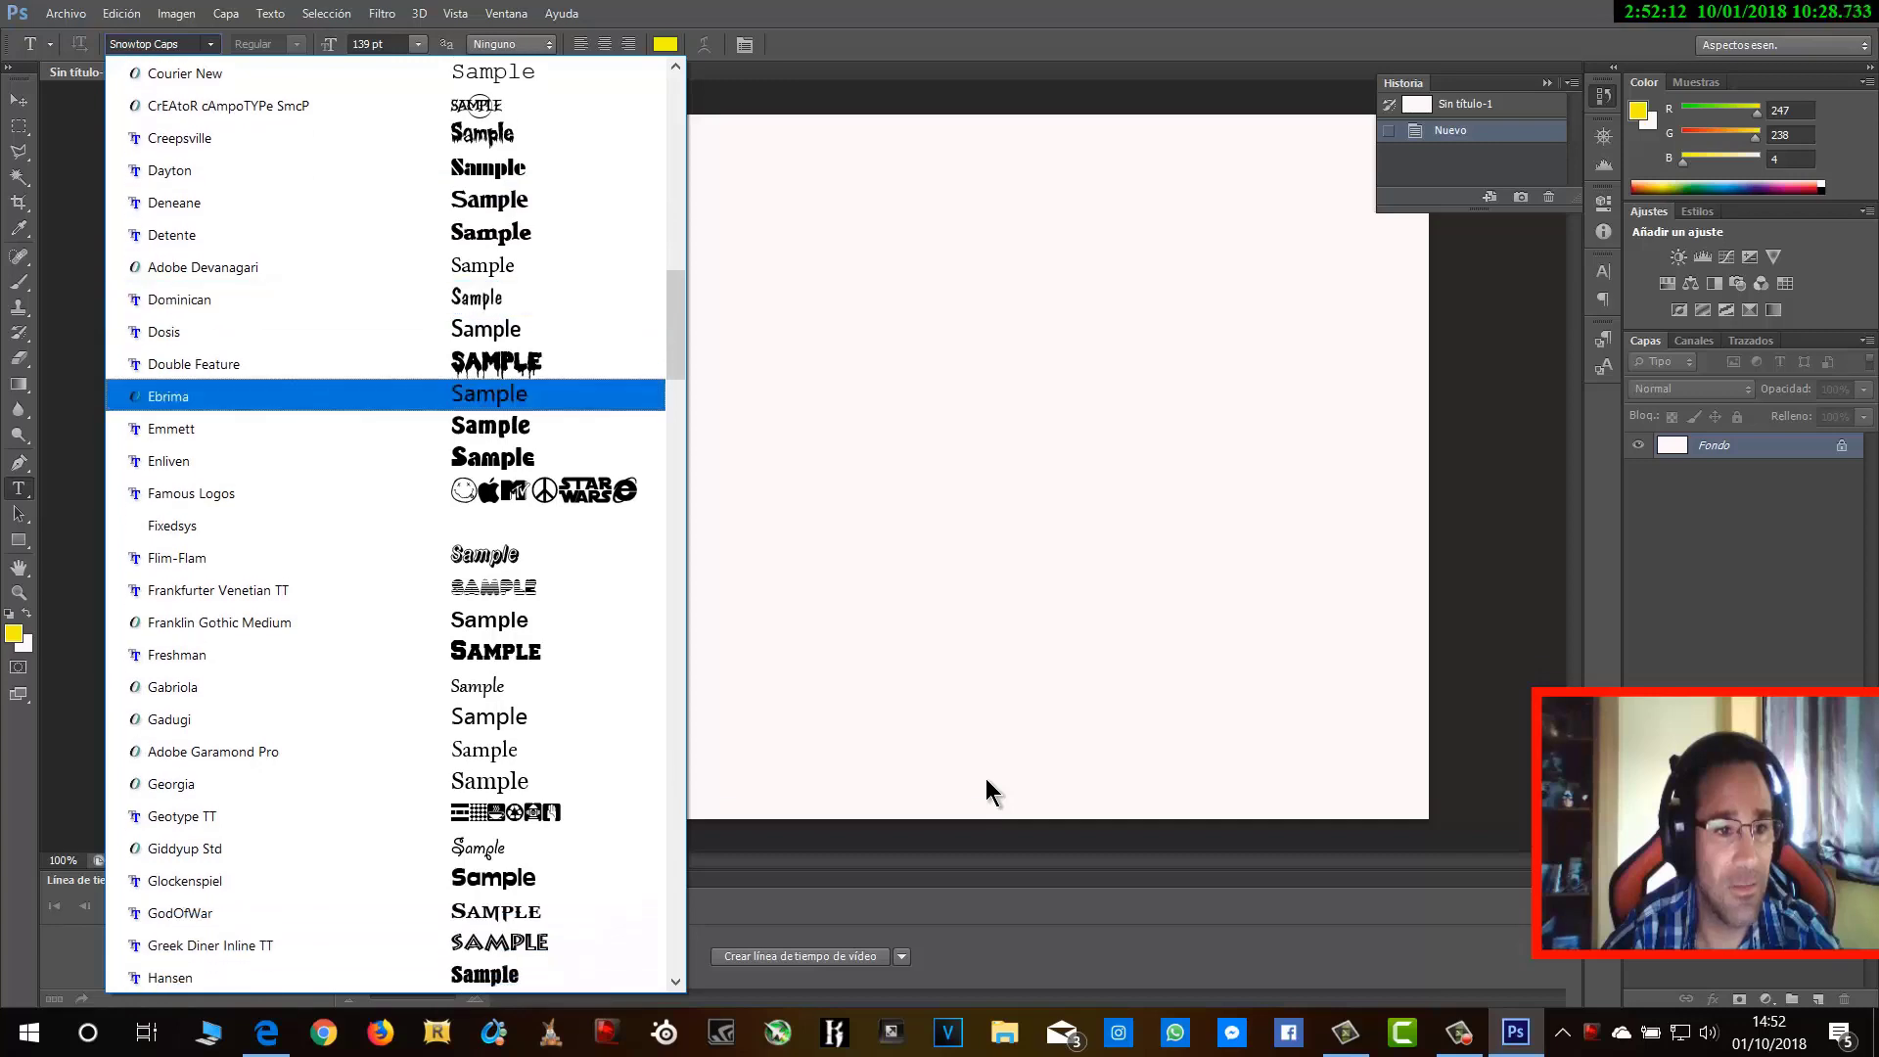
{"action": "key", "text": "Down"}
{"action": "key", "text": "Down"}
{"action": "key", "text": "Down"}
{"action": "key", "text": "Down"}
{"action": "key", "text": "Down"}
{"action": "key", "text": "Down"}
{"action": "key", "text": "Down"}
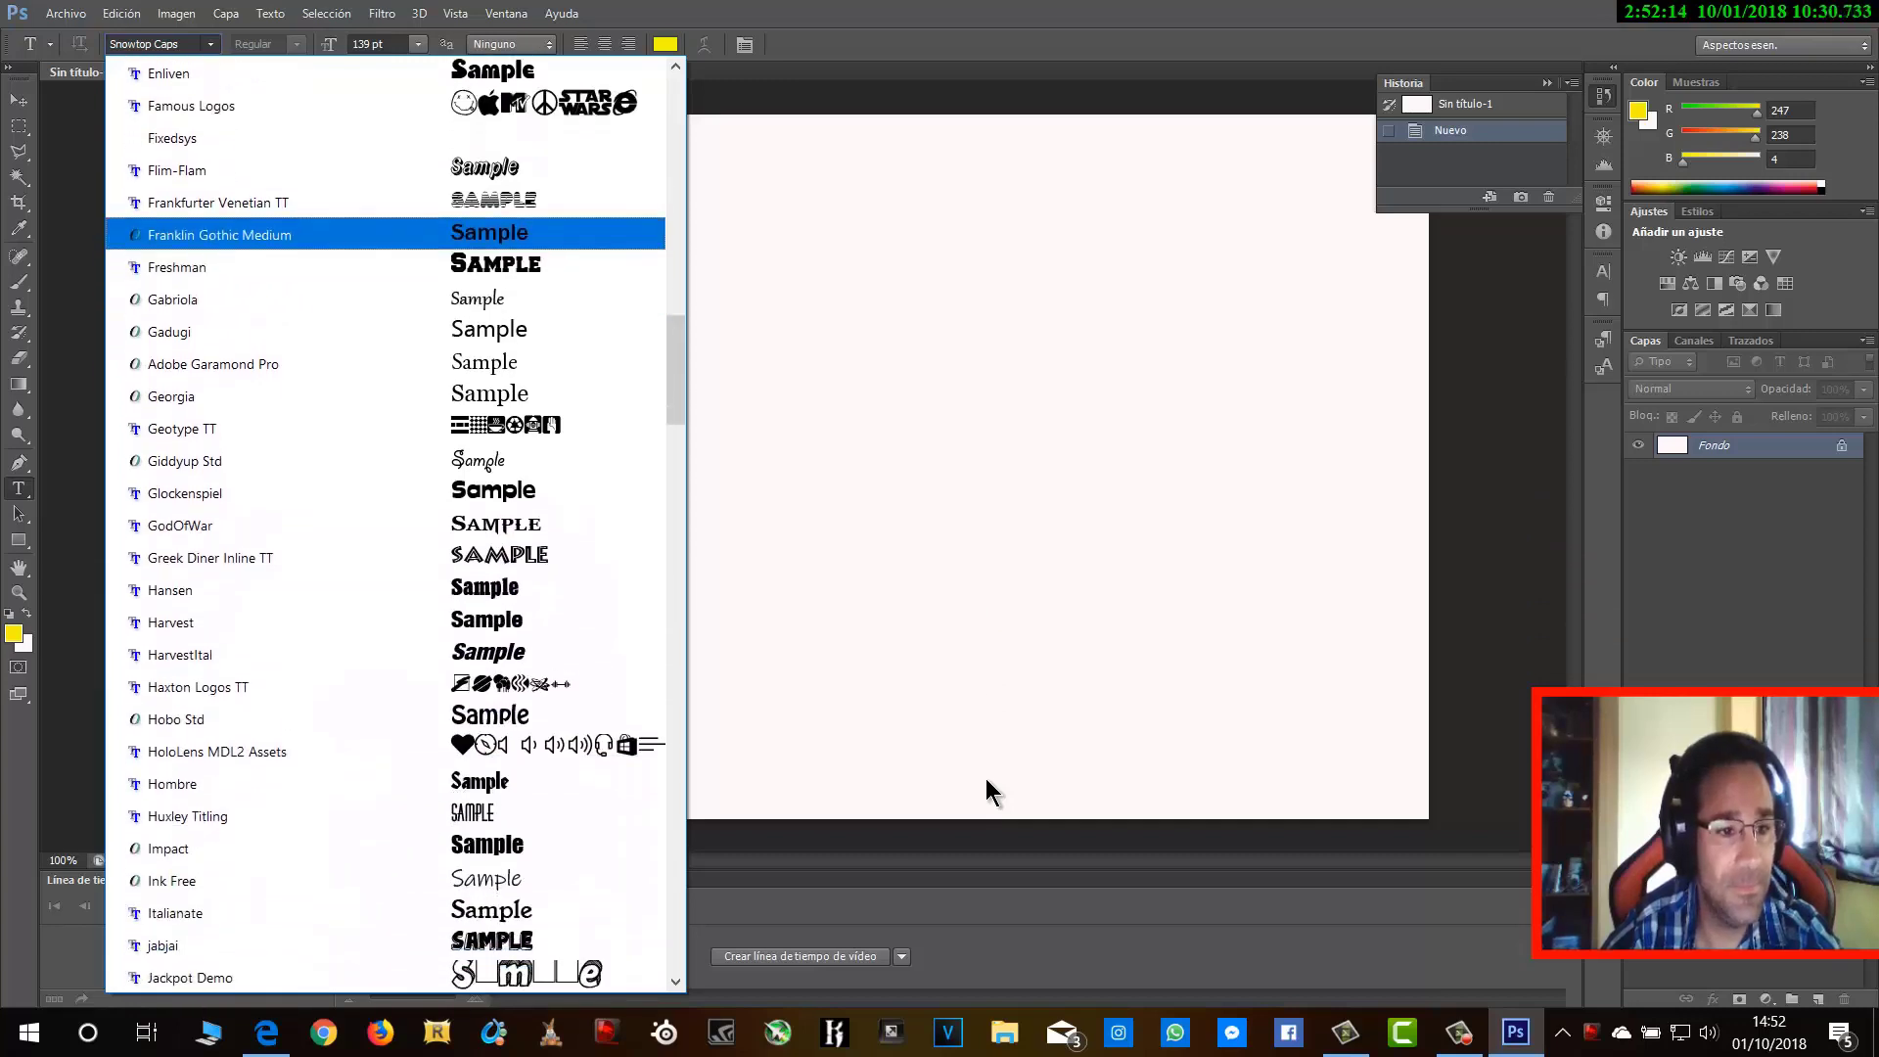
{"action": "key", "text": "Down"}
{"action": "key", "text": "Down"}
{"action": "key", "text": "Down"}
{"action": "key", "text": "Down"}
{"action": "key", "text": "Down"}
{"action": "key", "text": "Down"}
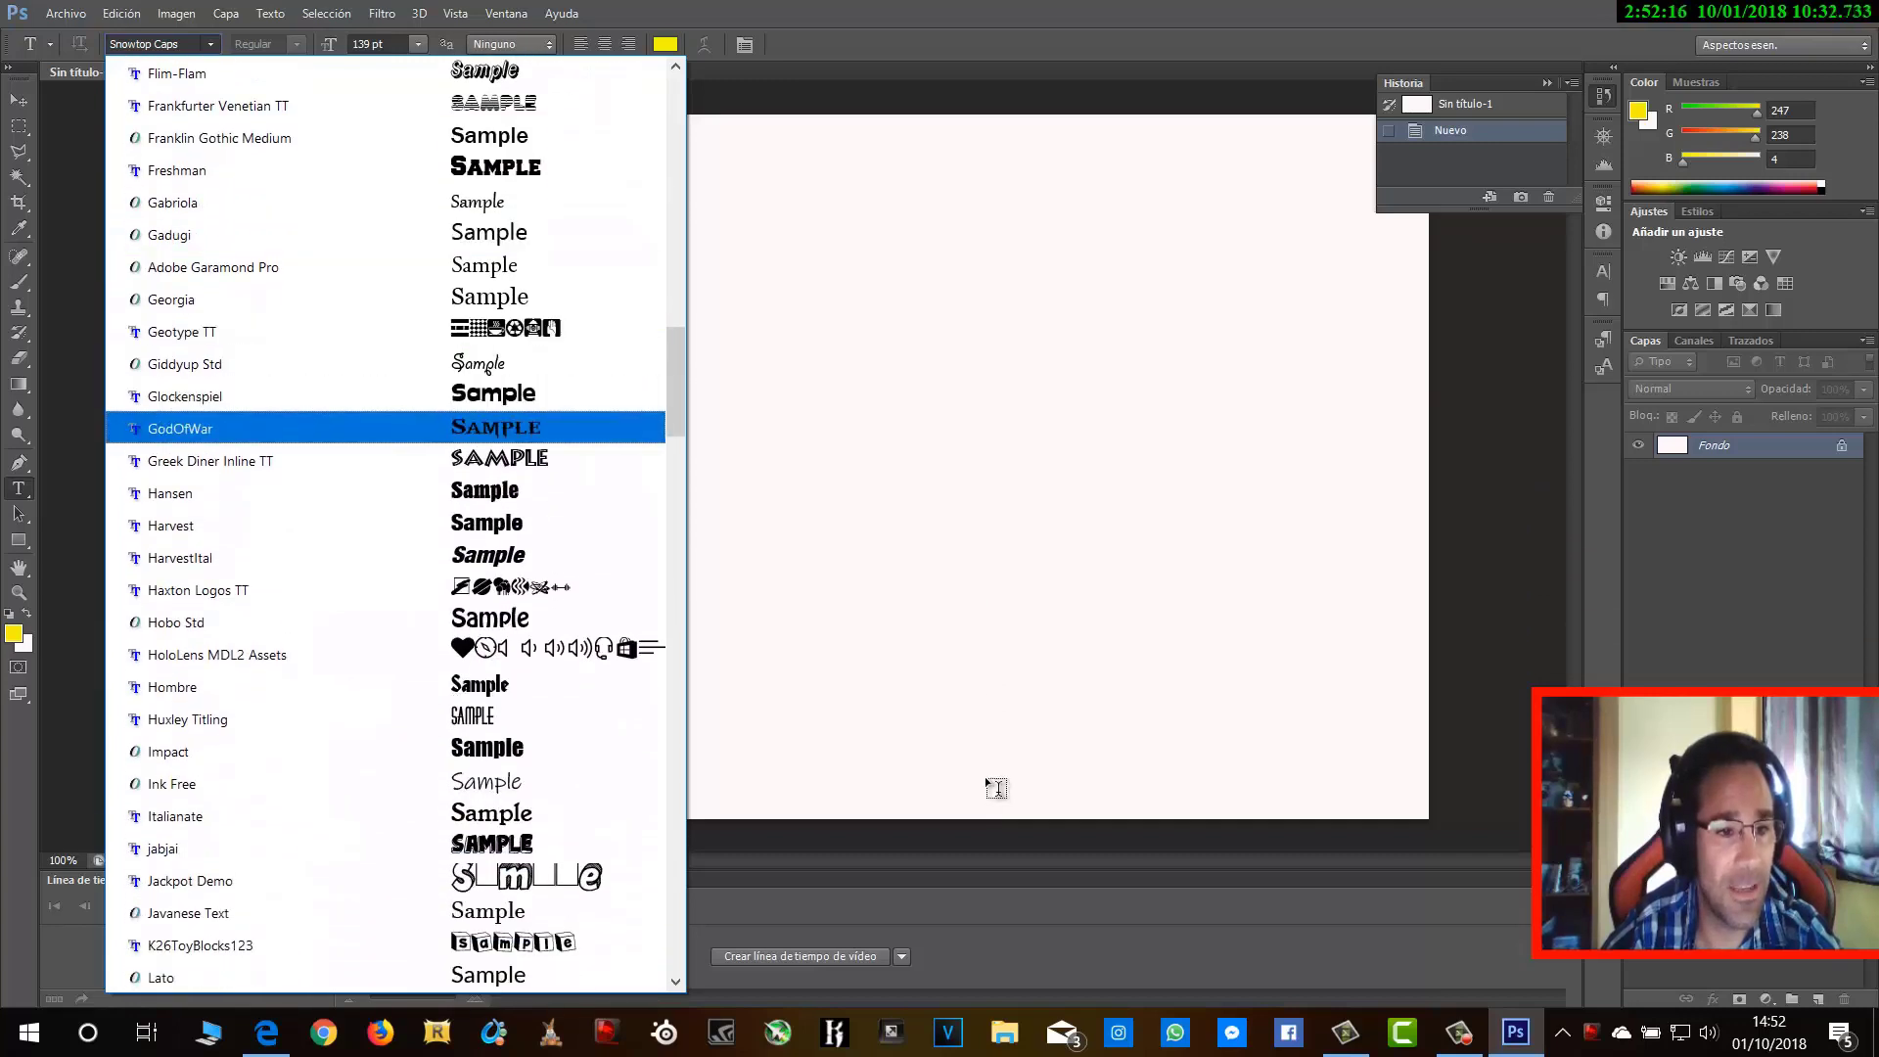
{"action": "key", "text": "Return"}
Start a text line in the upper-left area of the canvas and set its colour to blue 3104f2
{"action": "left_click", "coordinate": [447, 414]}
{"action": "left_click", "coordinate": [666, 44]}
{"action": "left_click", "coordinate": [577, 188]}
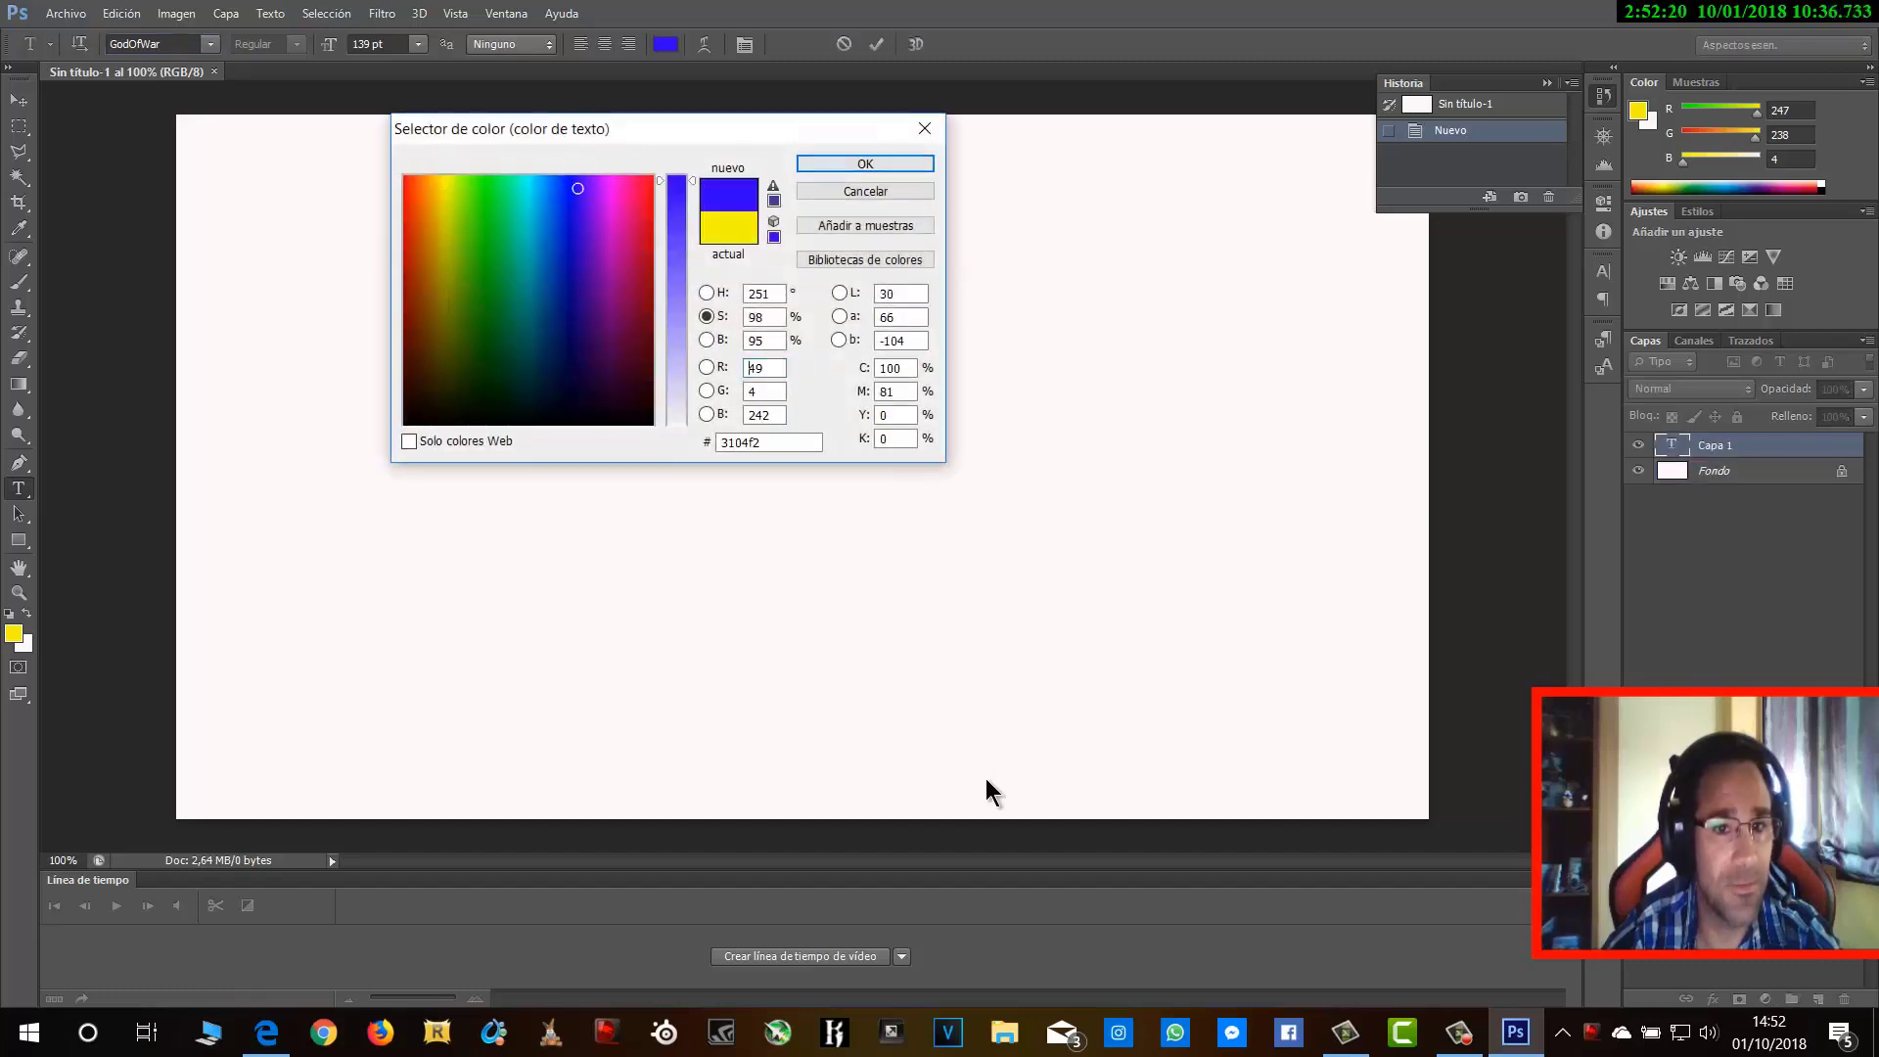
{"action": "key", "text": "Return"}
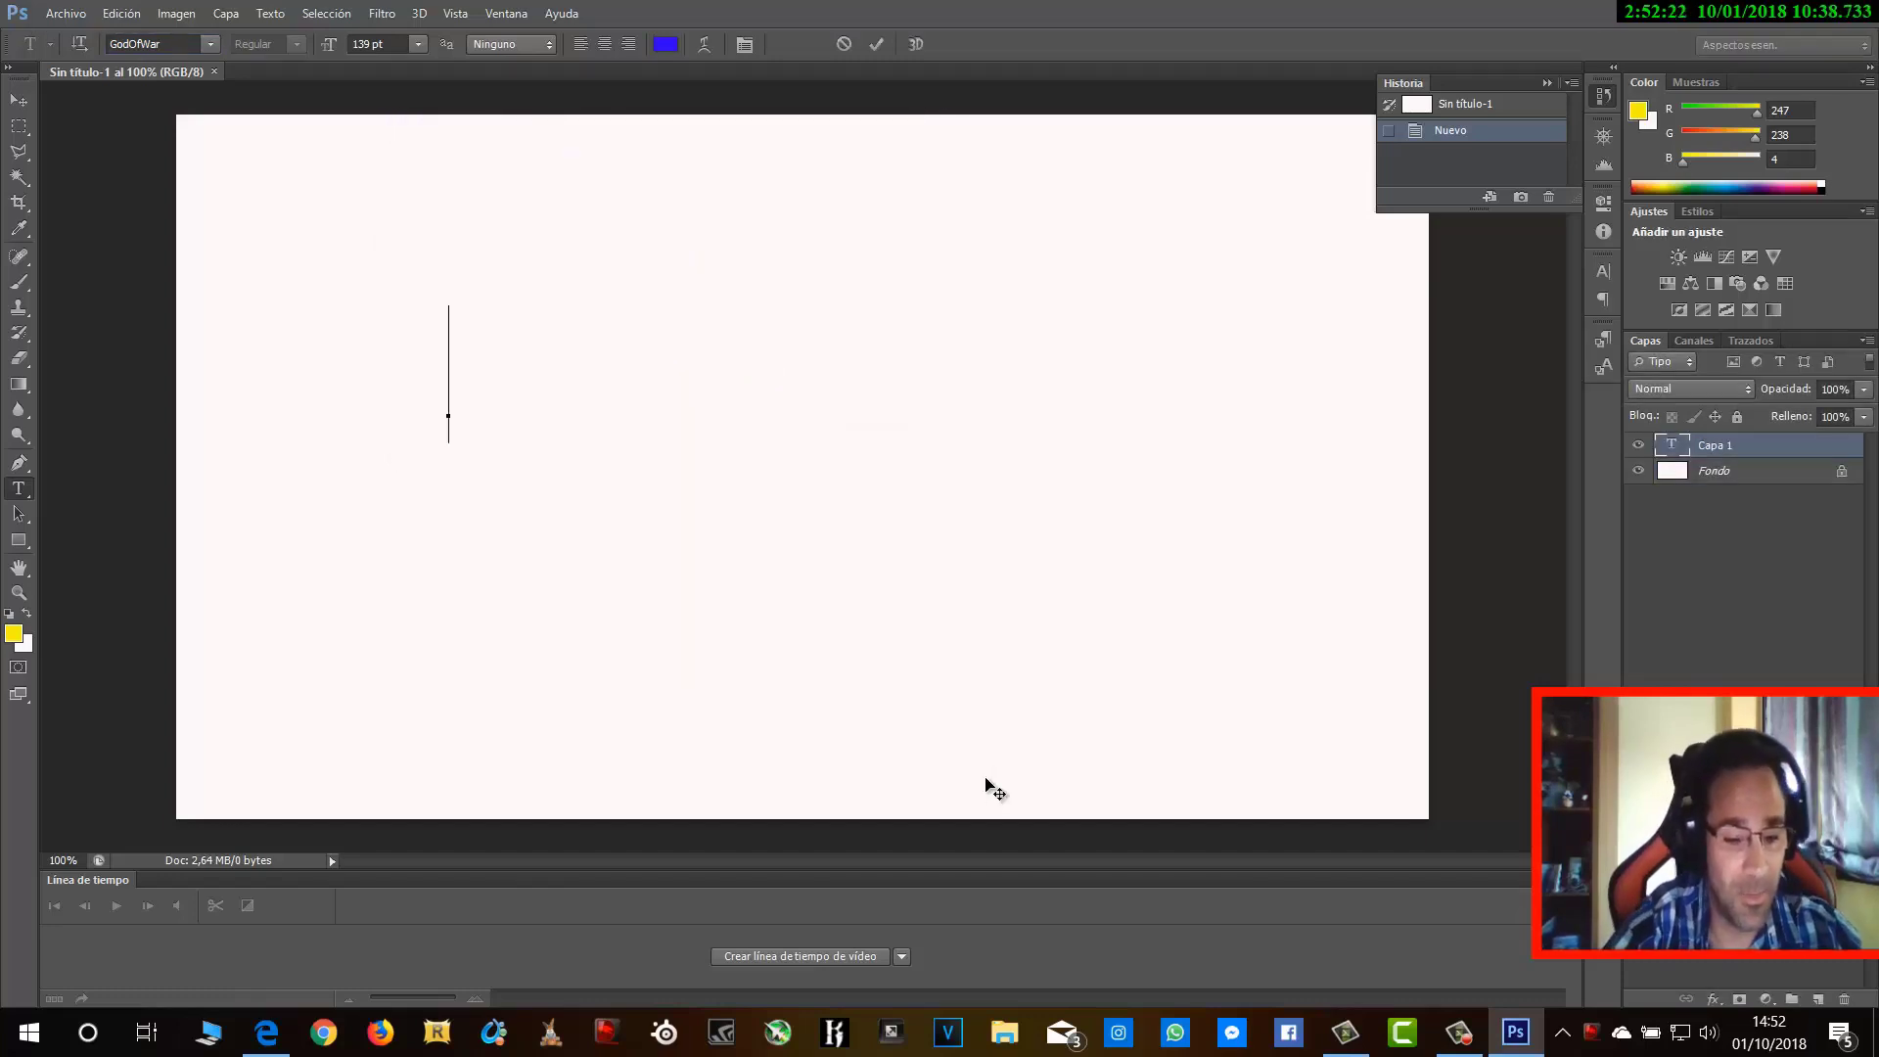
Write HOLA as the text, commit it and move it to the upper centre of the canvas
{"action": "type", "text": "HOLA"}
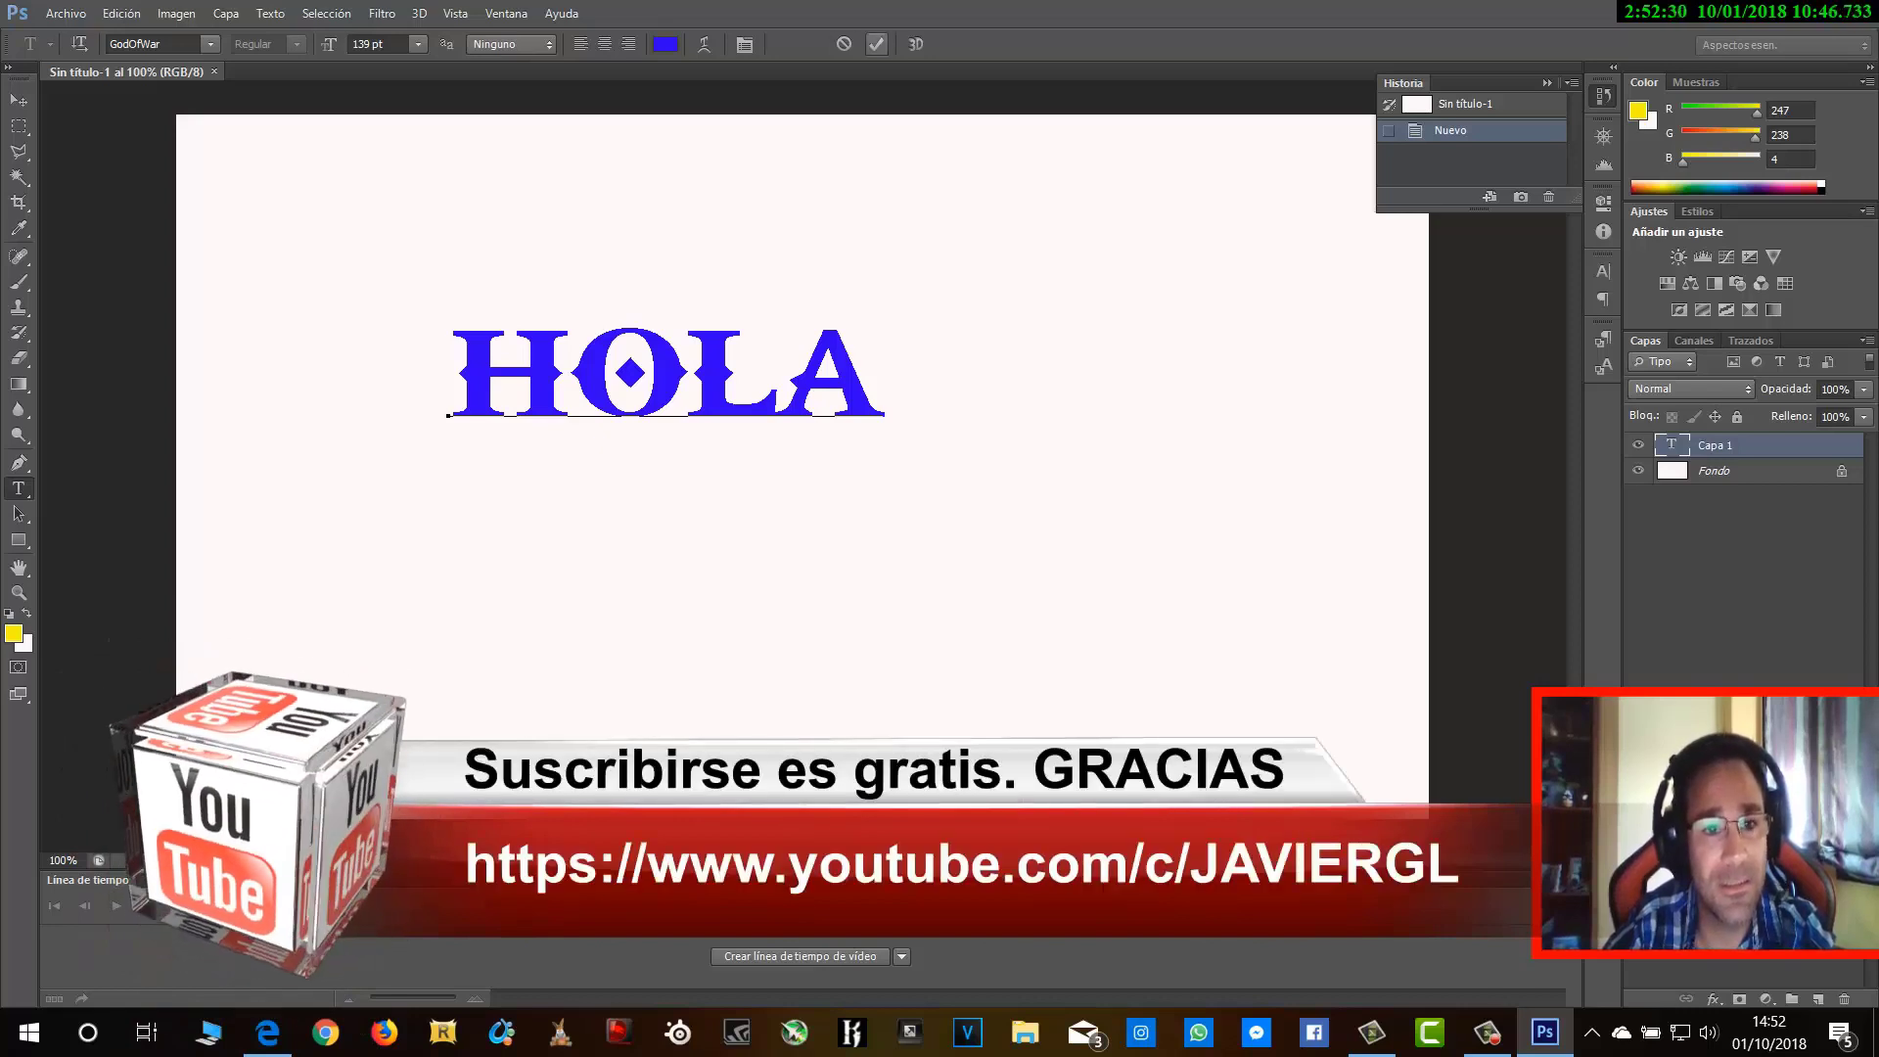
{"action": "left_click", "coordinate": [876, 44]}
{"action": "left_click", "coordinate": [19, 101]}
{"action": "left_click_drag", "start_coordinate": [596, 365], "coordinate": [737, 342]}
Add a Superposición de degradado effect to the HOLA layer using the pink-to-white gradient preset
{"action": "left_click", "coordinate": [1712, 999]}
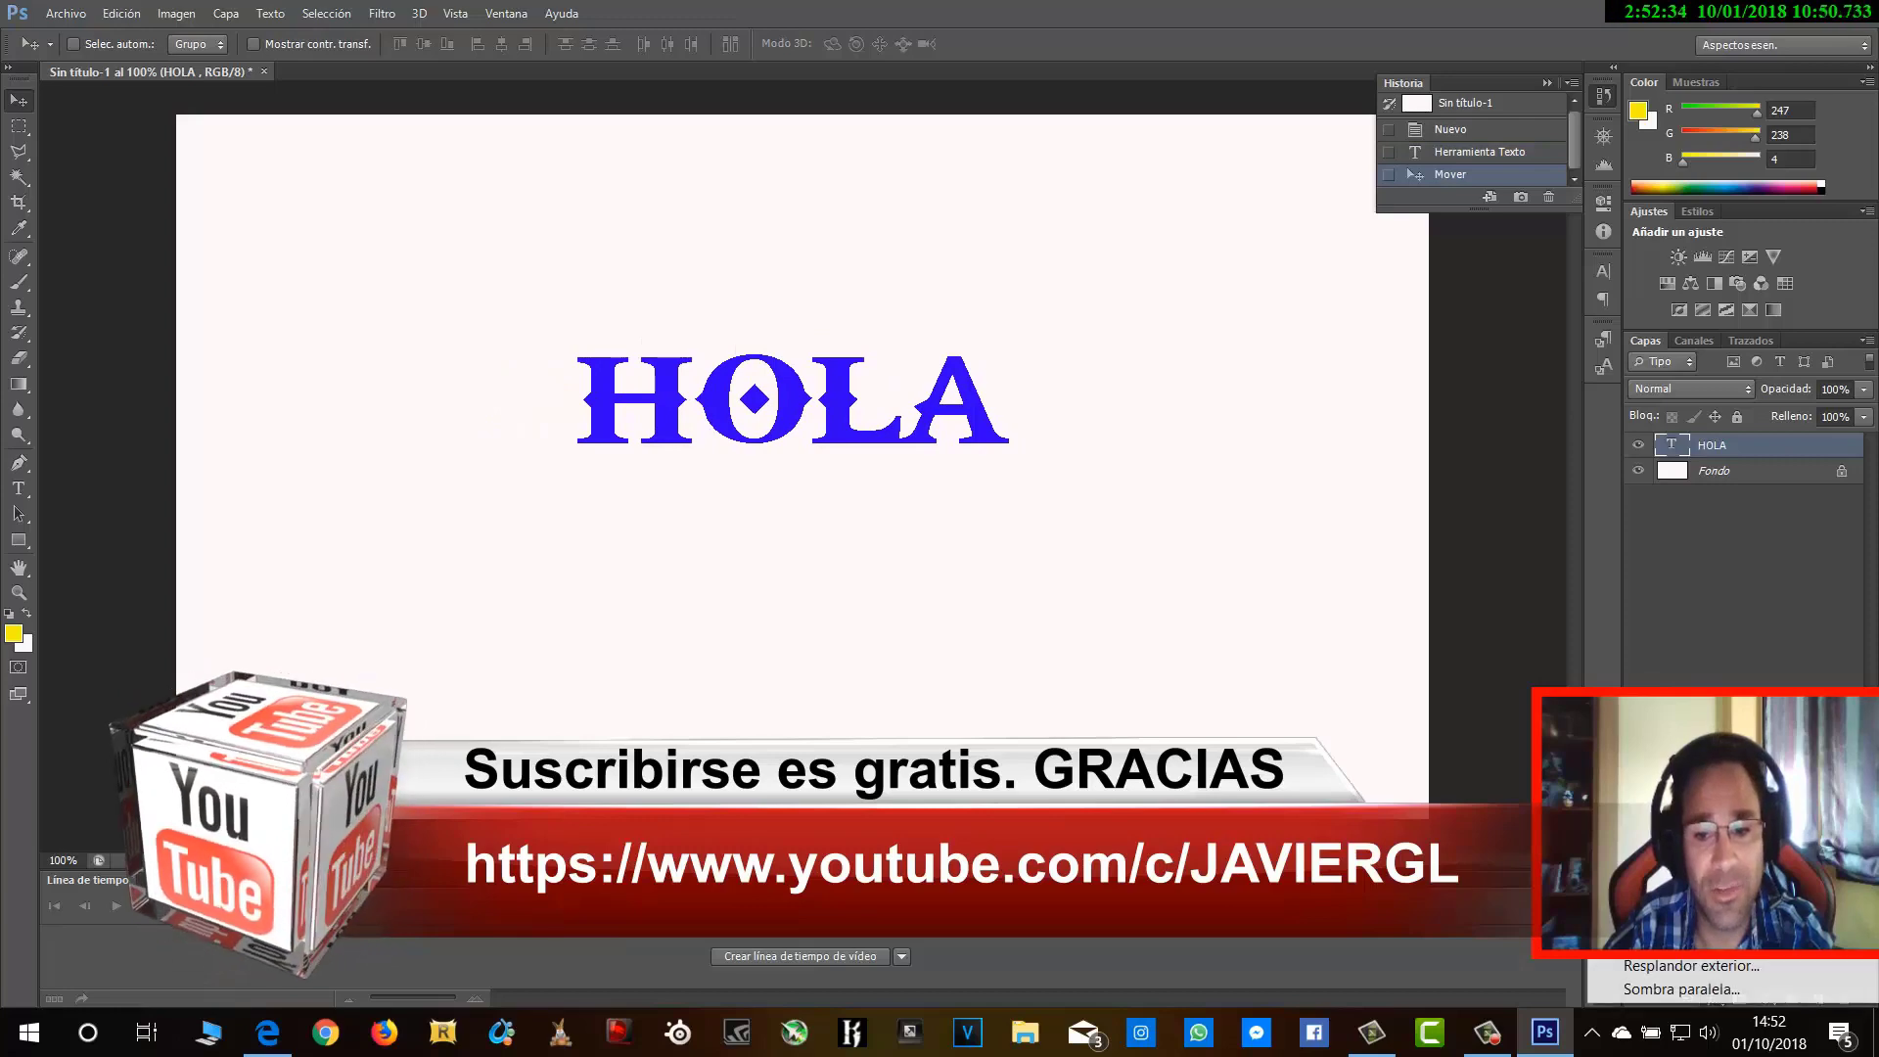
{"action": "left_click", "coordinate": [1690, 918]}
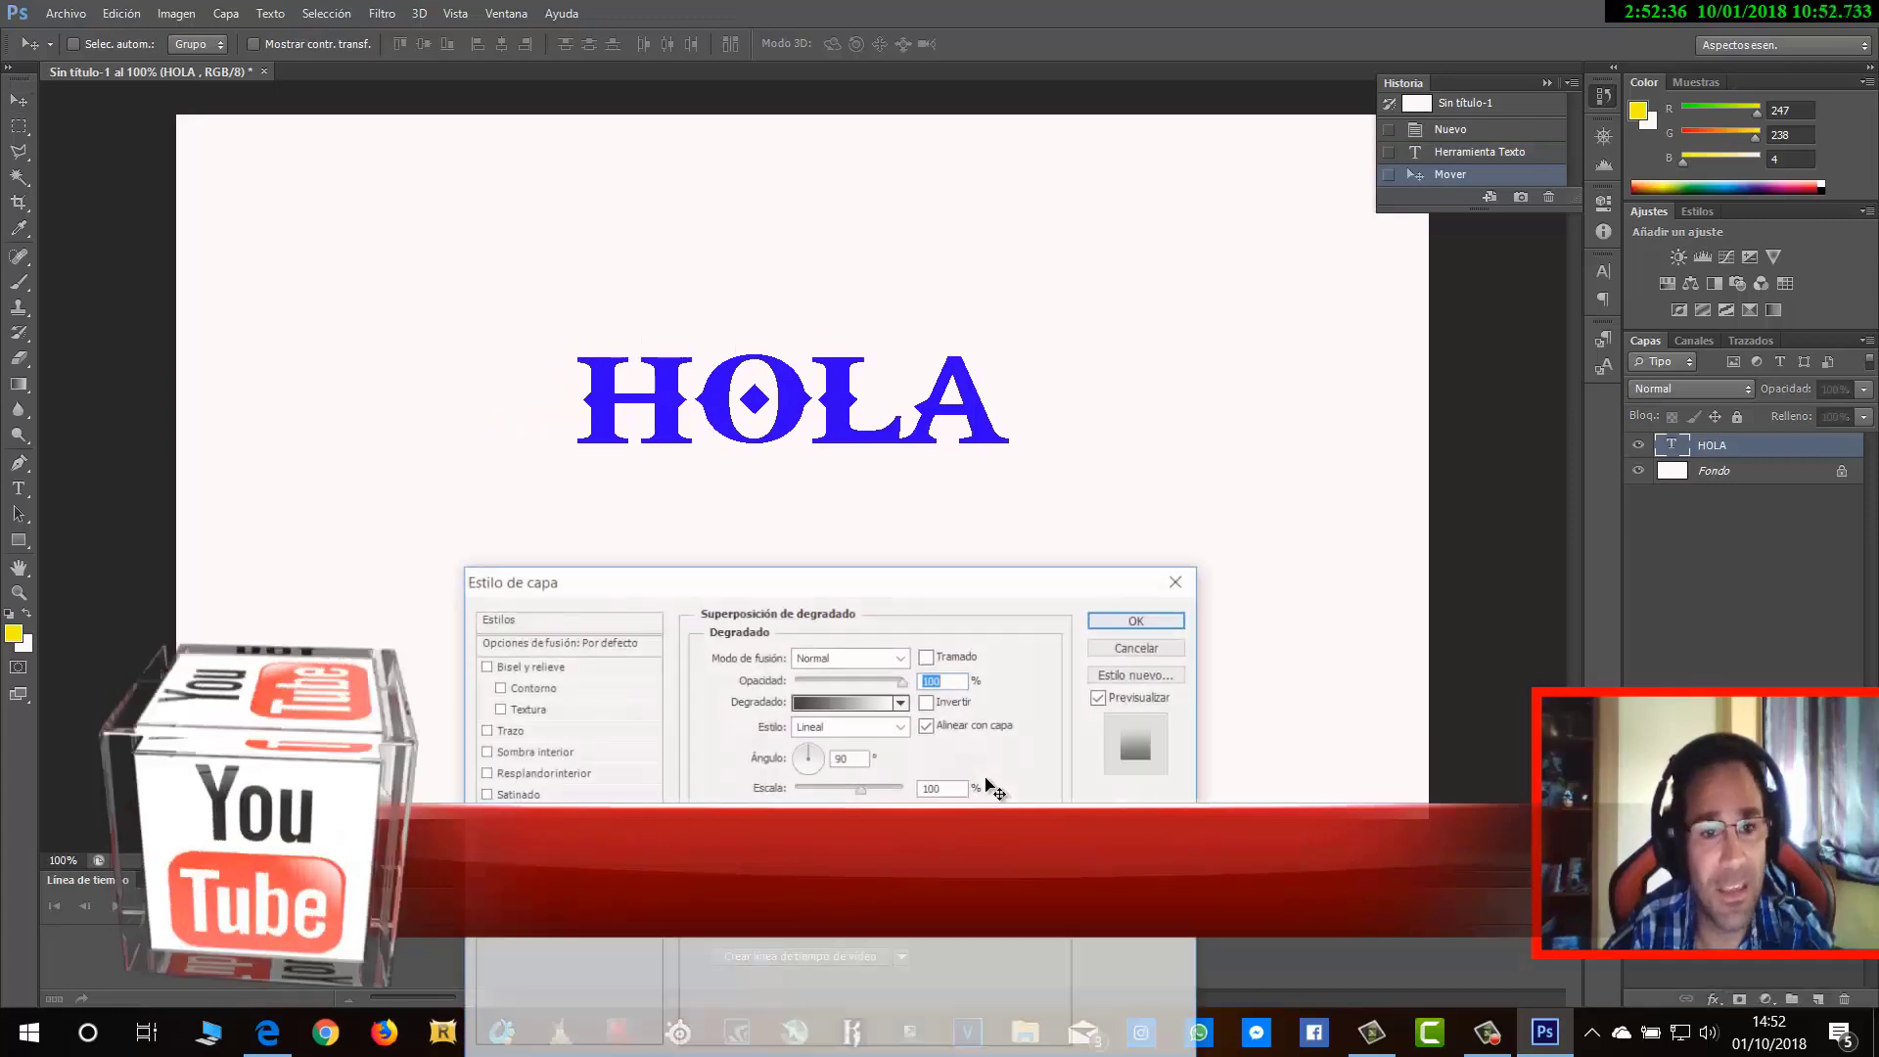
{"action": "left_click", "coordinate": [902, 701]}
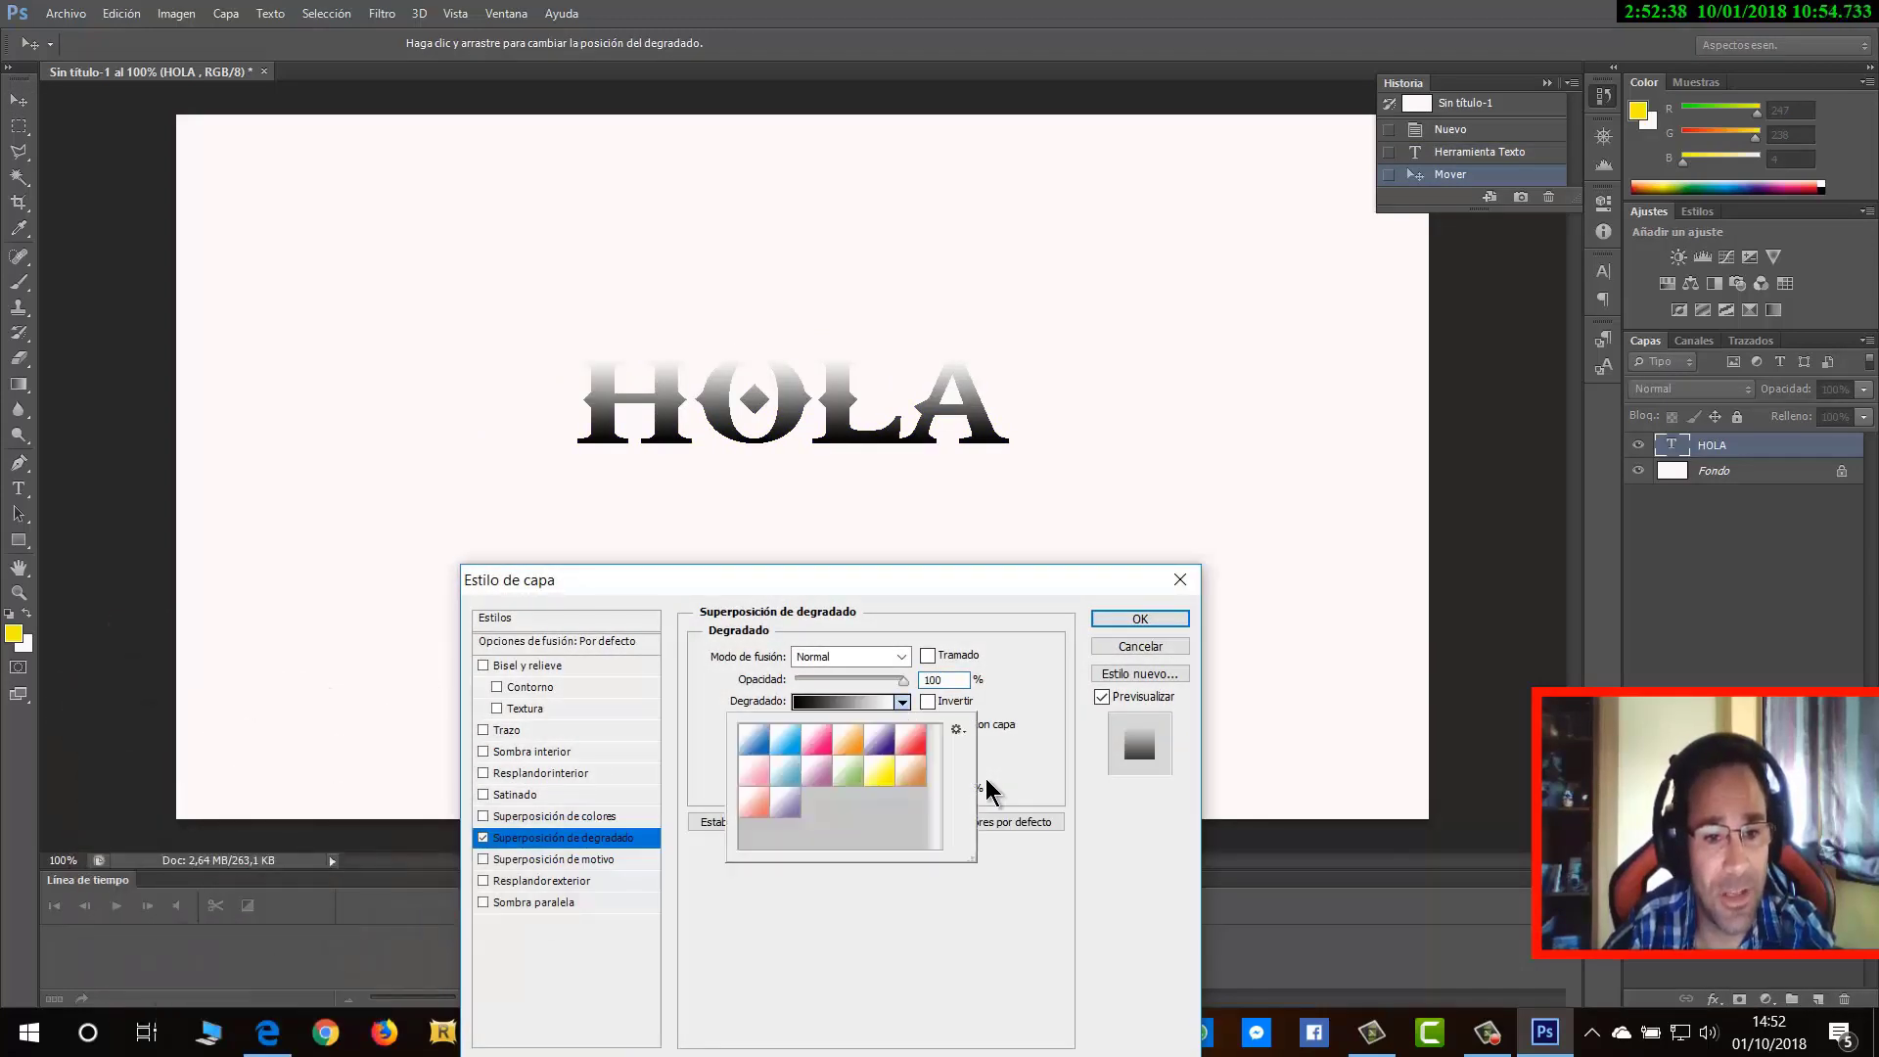
{"action": "left_click", "coordinate": [816, 740]}
{"action": "key", "text": "Left"}
{"action": "key", "text": "Left"}
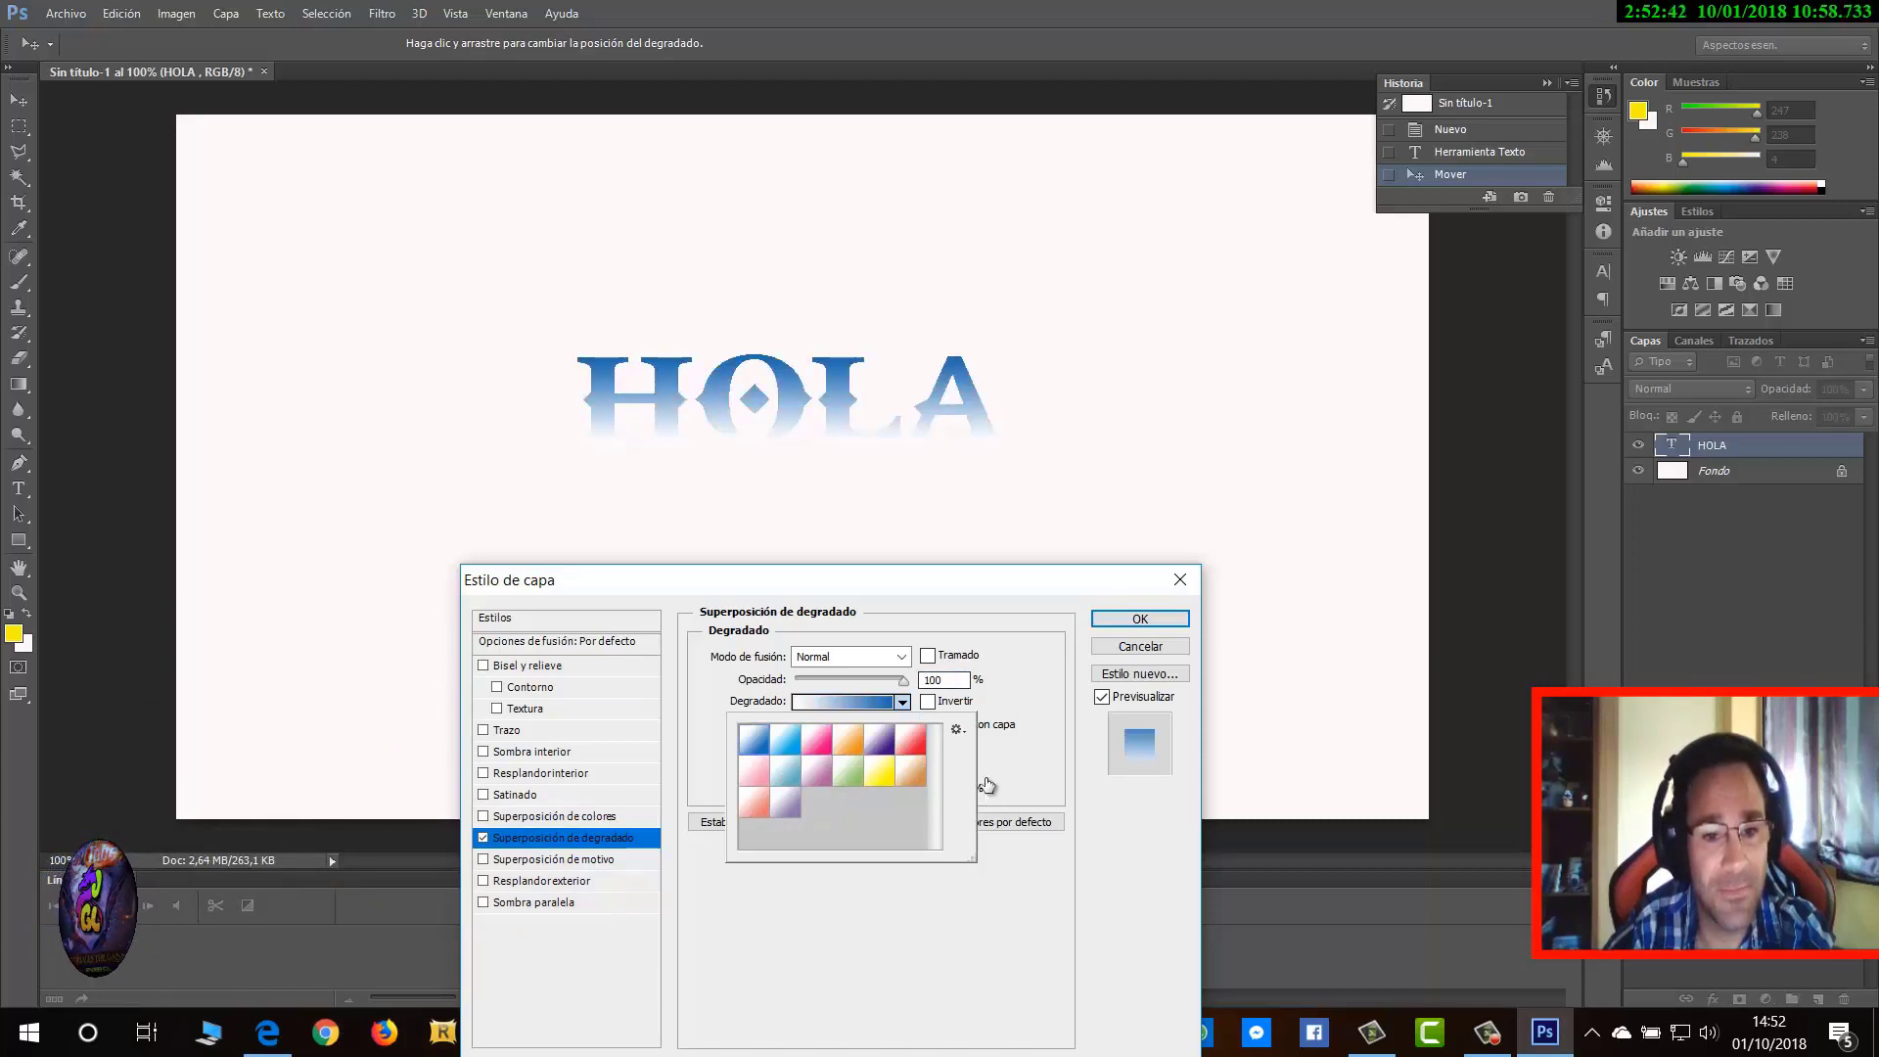
{"action": "key", "text": "Right"}
{"action": "key", "text": "Right"}
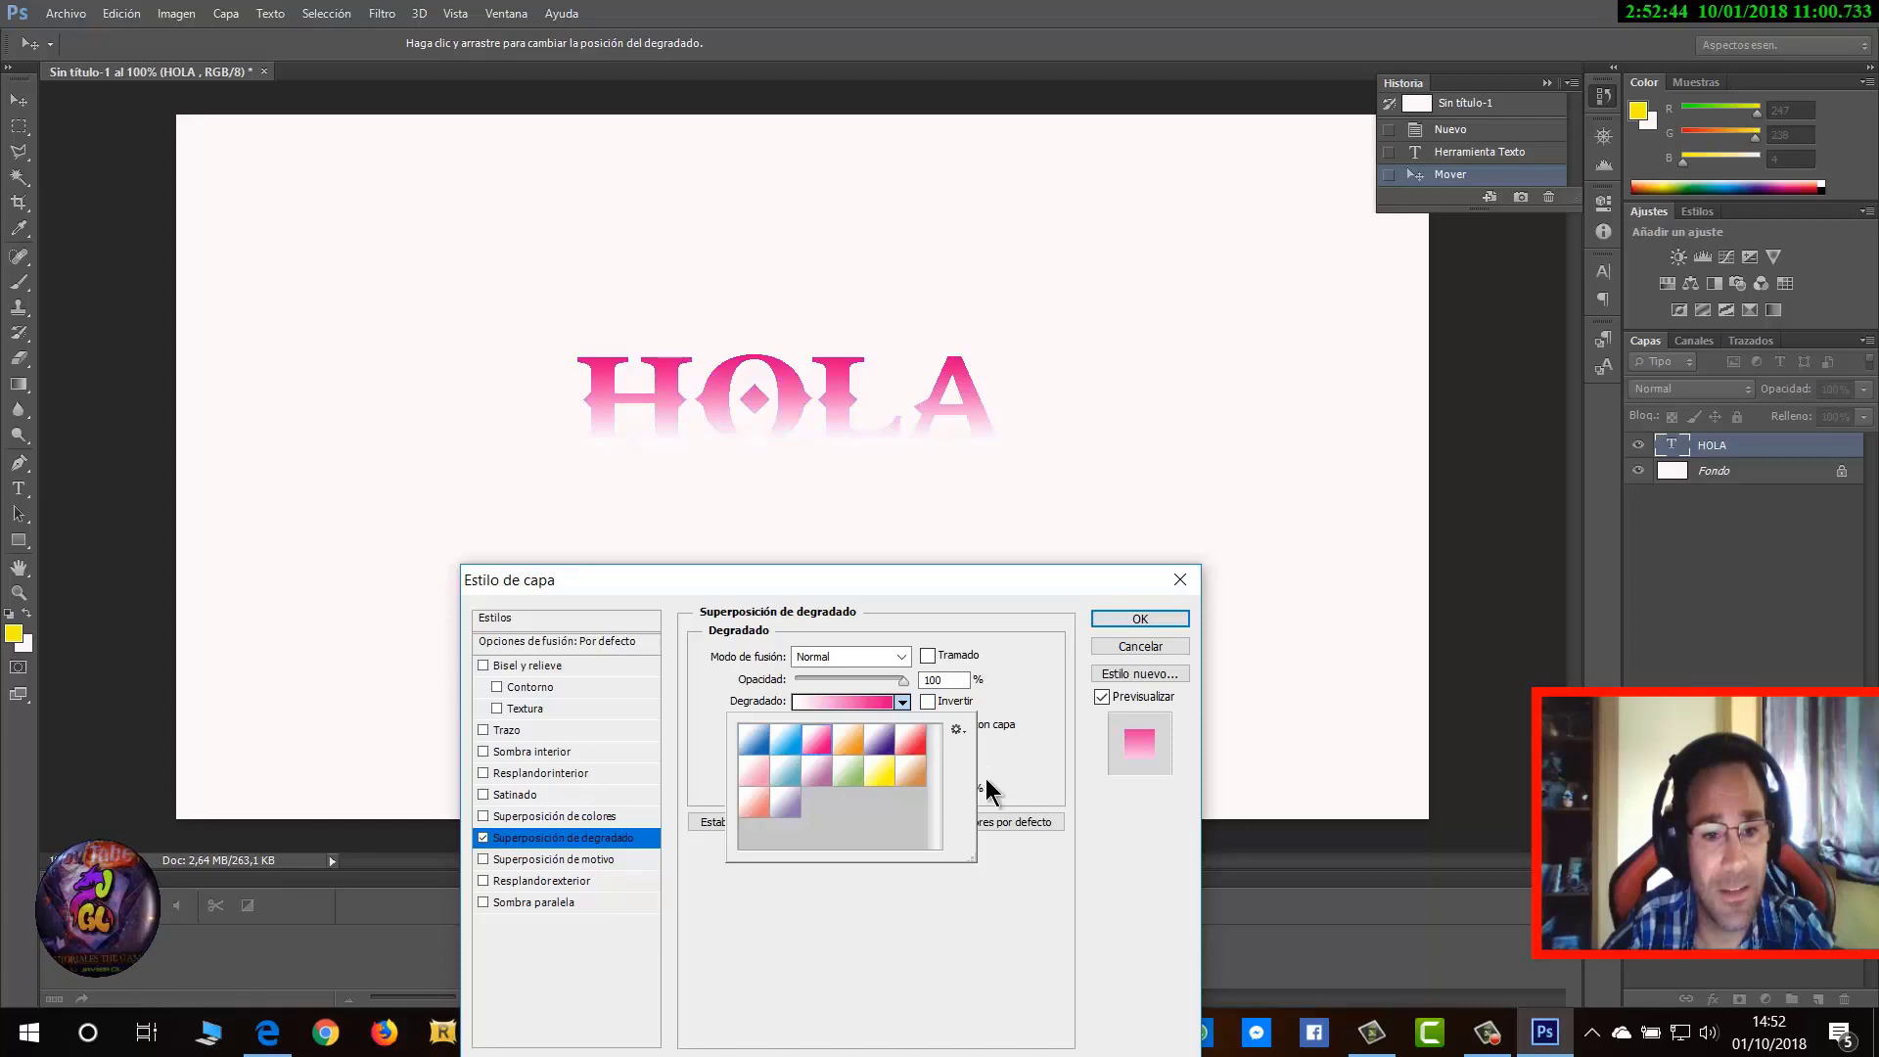
{"action": "key", "text": "Return"}
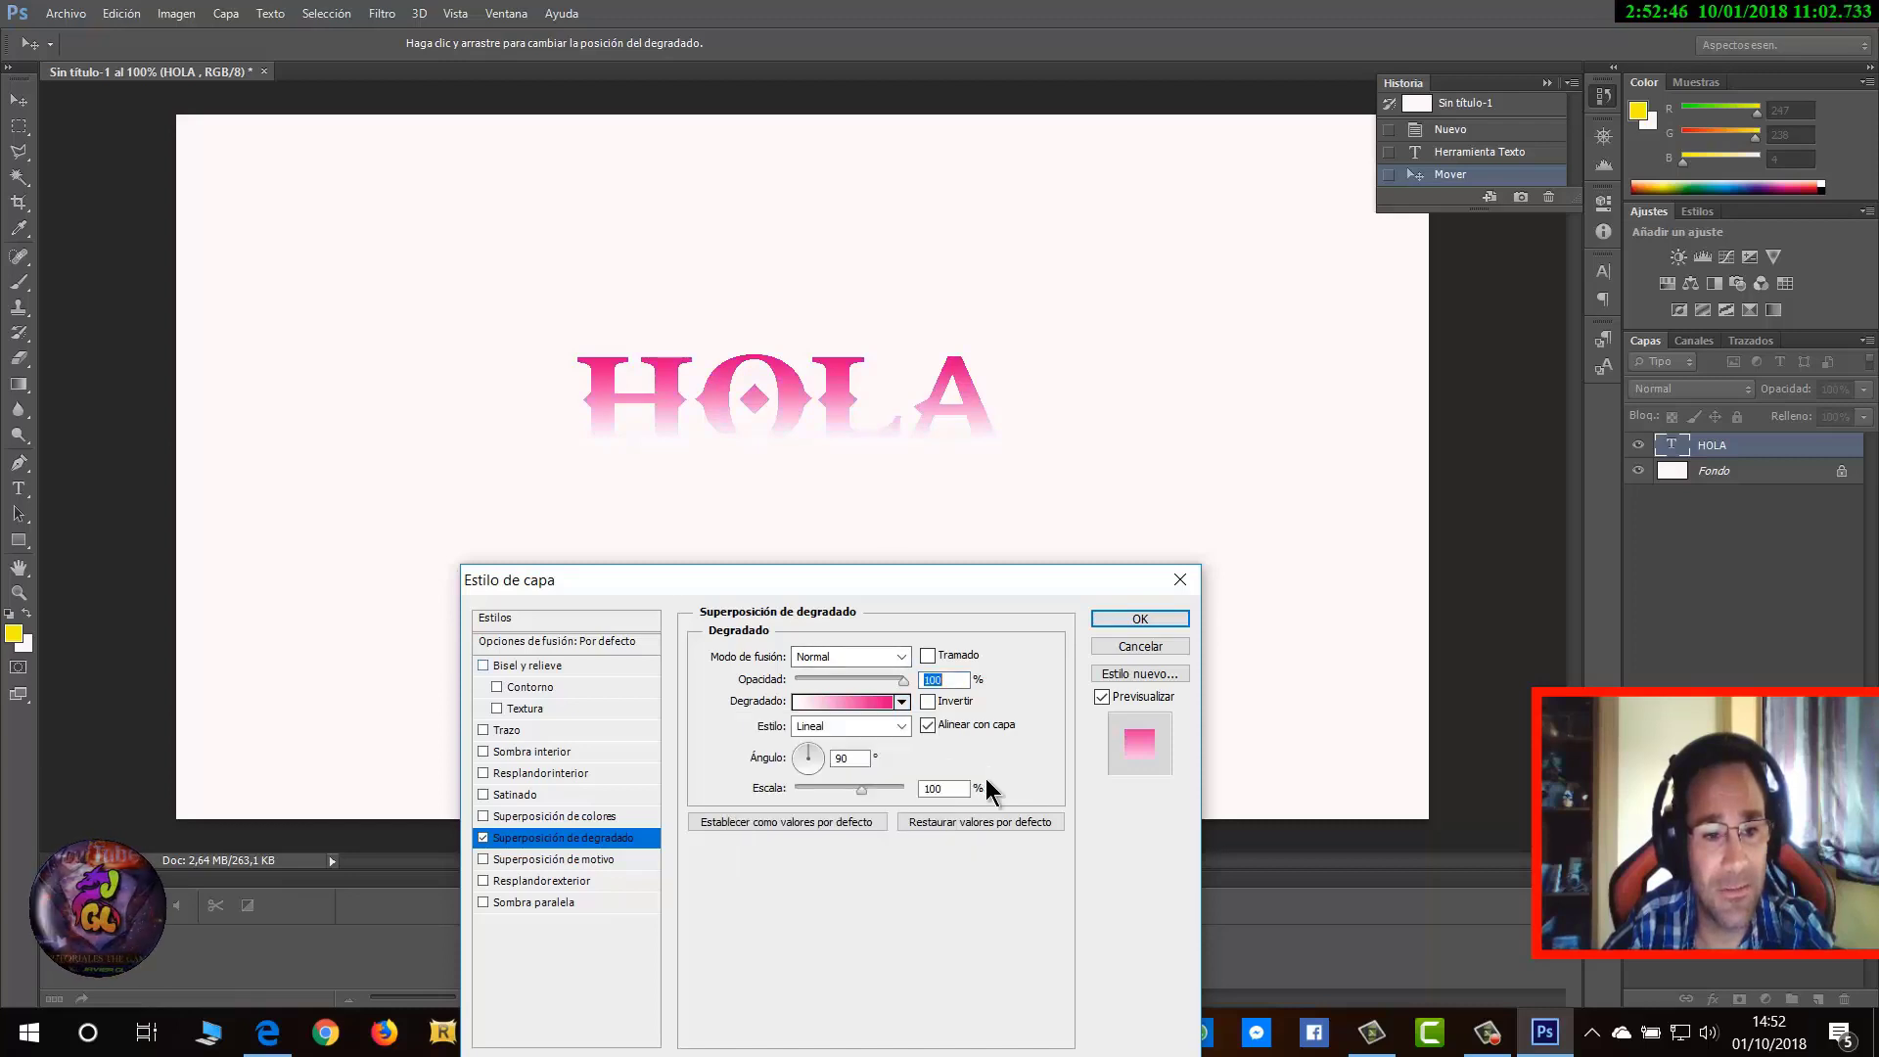
Enable Bisel y relieve with Contorno and Textura, Trazo, Sombra interior and Resplandor interior, and set the gradient's opacity to 98%
{"action": "left_click", "coordinate": [483, 666]}
{"action": "left_click", "coordinate": [497, 687]}
{"action": "left_click", "coordinate": [497, 708]}
{"action": "left_click", "coordinate": [483, 729]}
{"action": "left_click", "coordinate": [483, 751]}
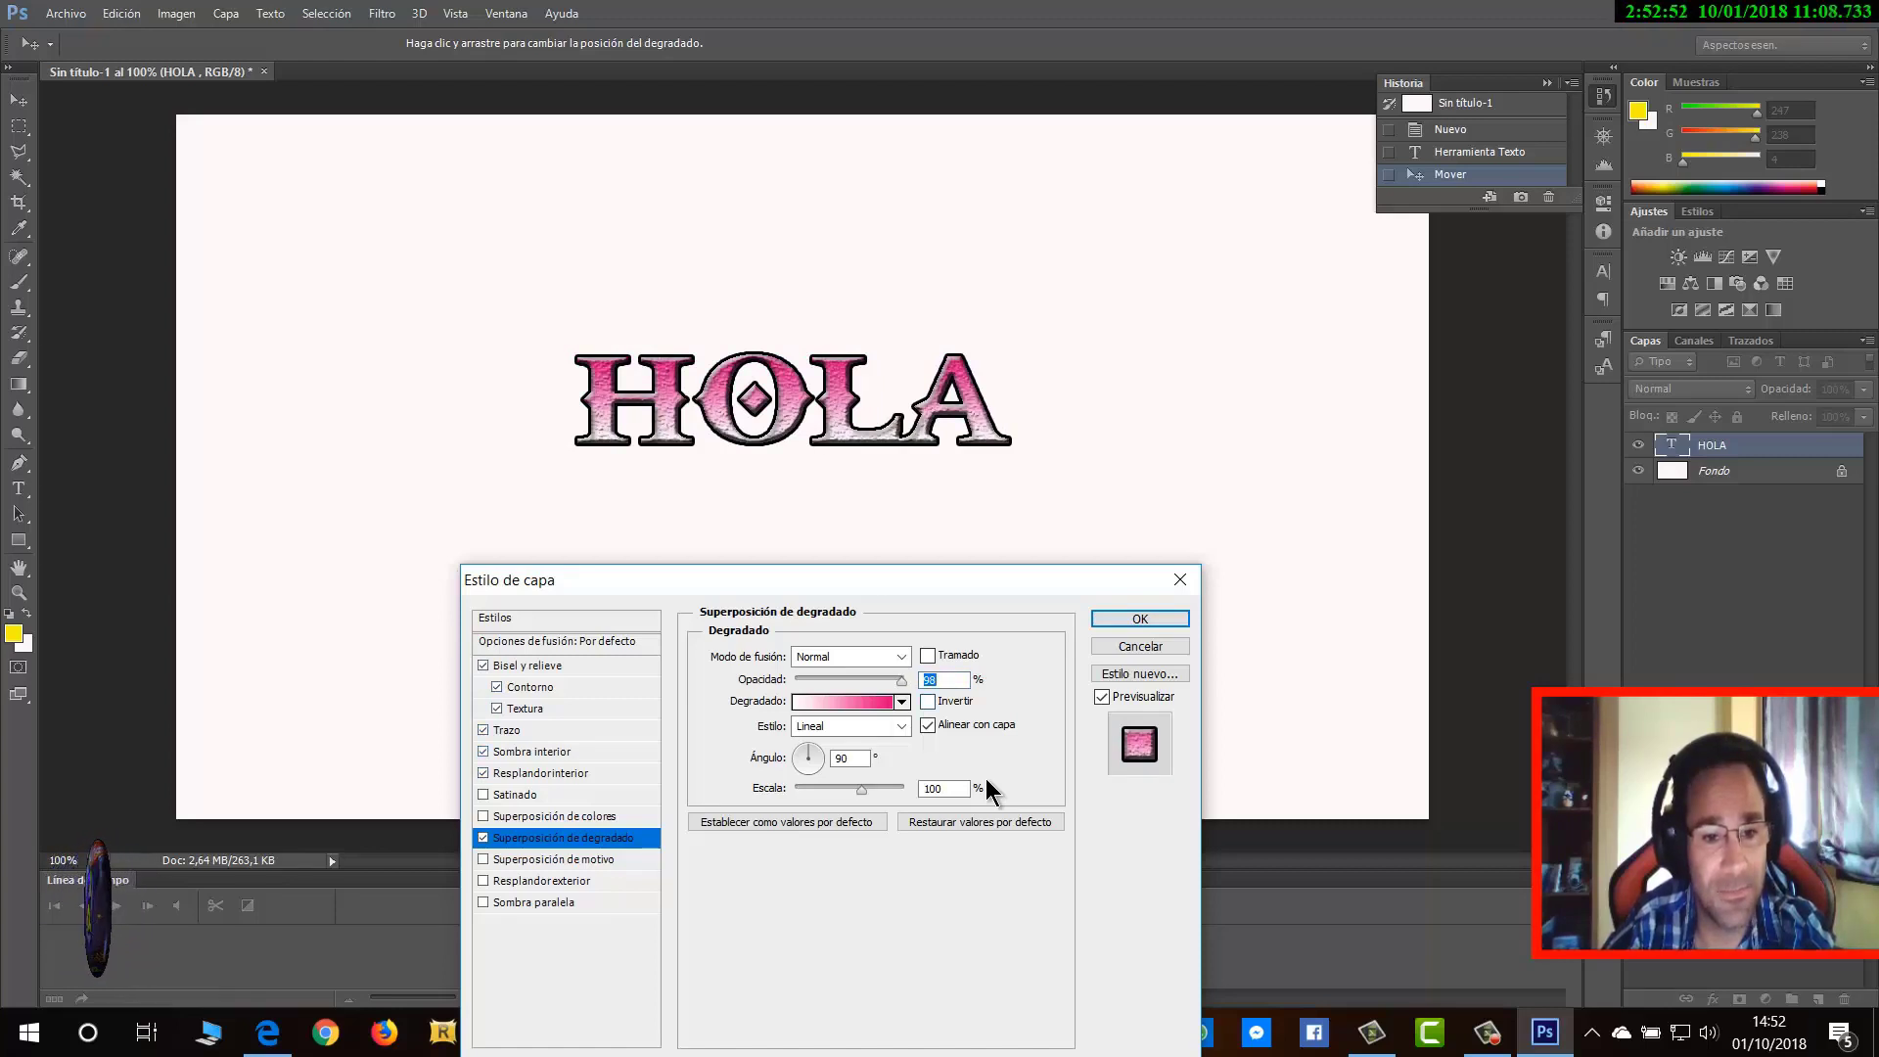
Set the gradient overlay's style to Radial and its blend mode to Multiplicar
{"action": "left_click", "coordinate": [901, 726]}
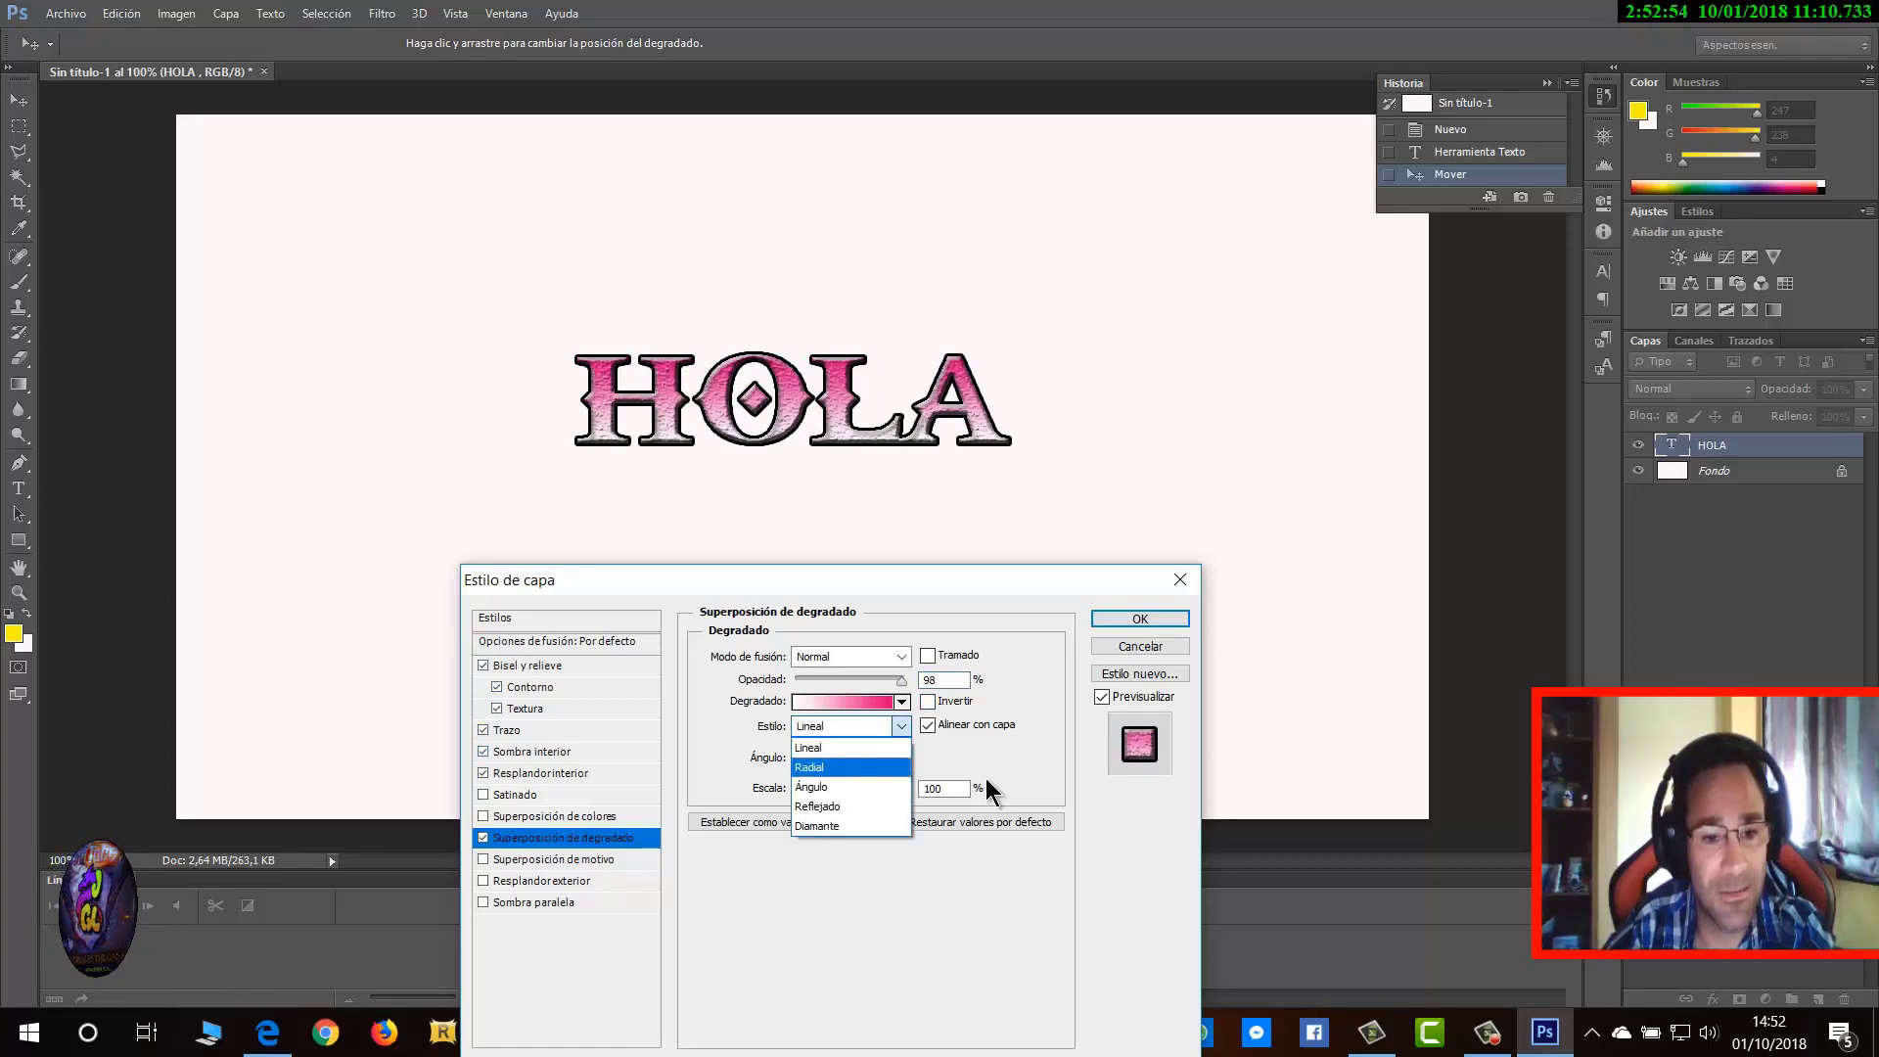
{"action": "left_click", "coordinate": [842, 766]}
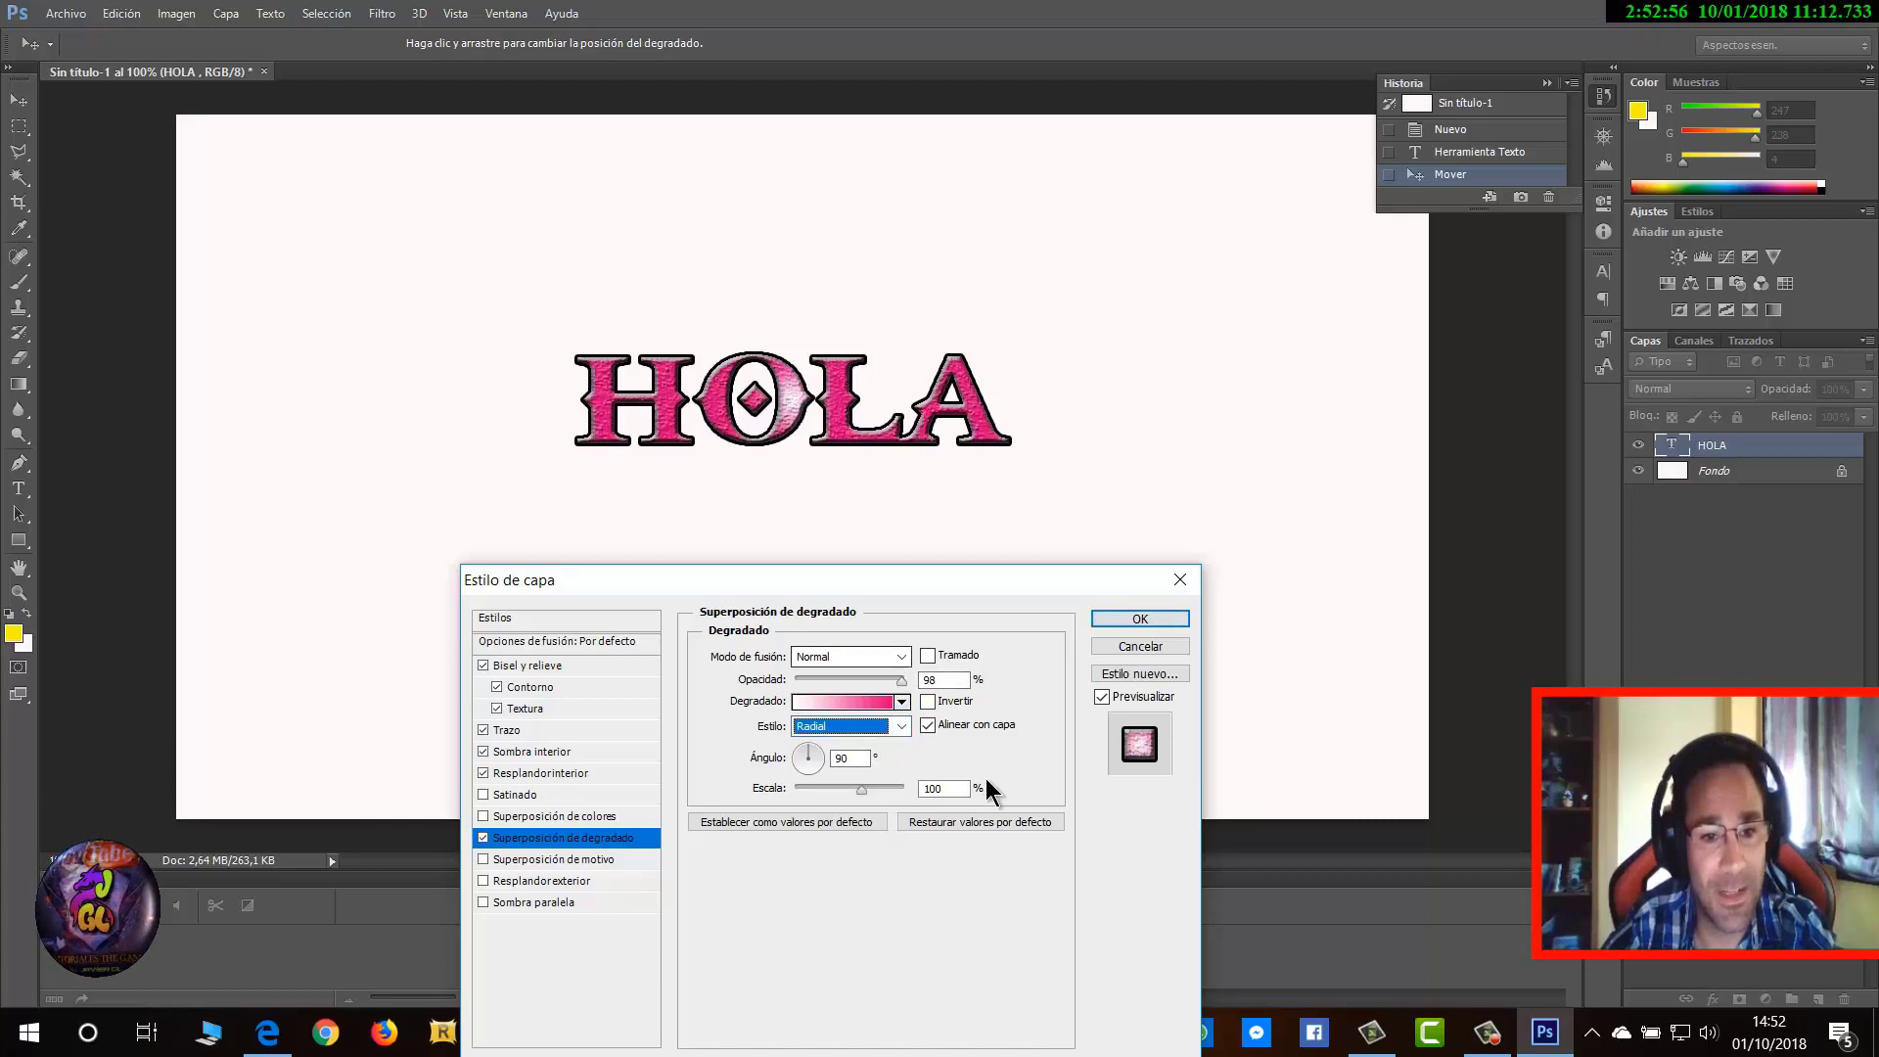
{"action": "left_click", "coordinate": [901, 657]}
{"action": "left_click", "coordinate": [871, 106]}
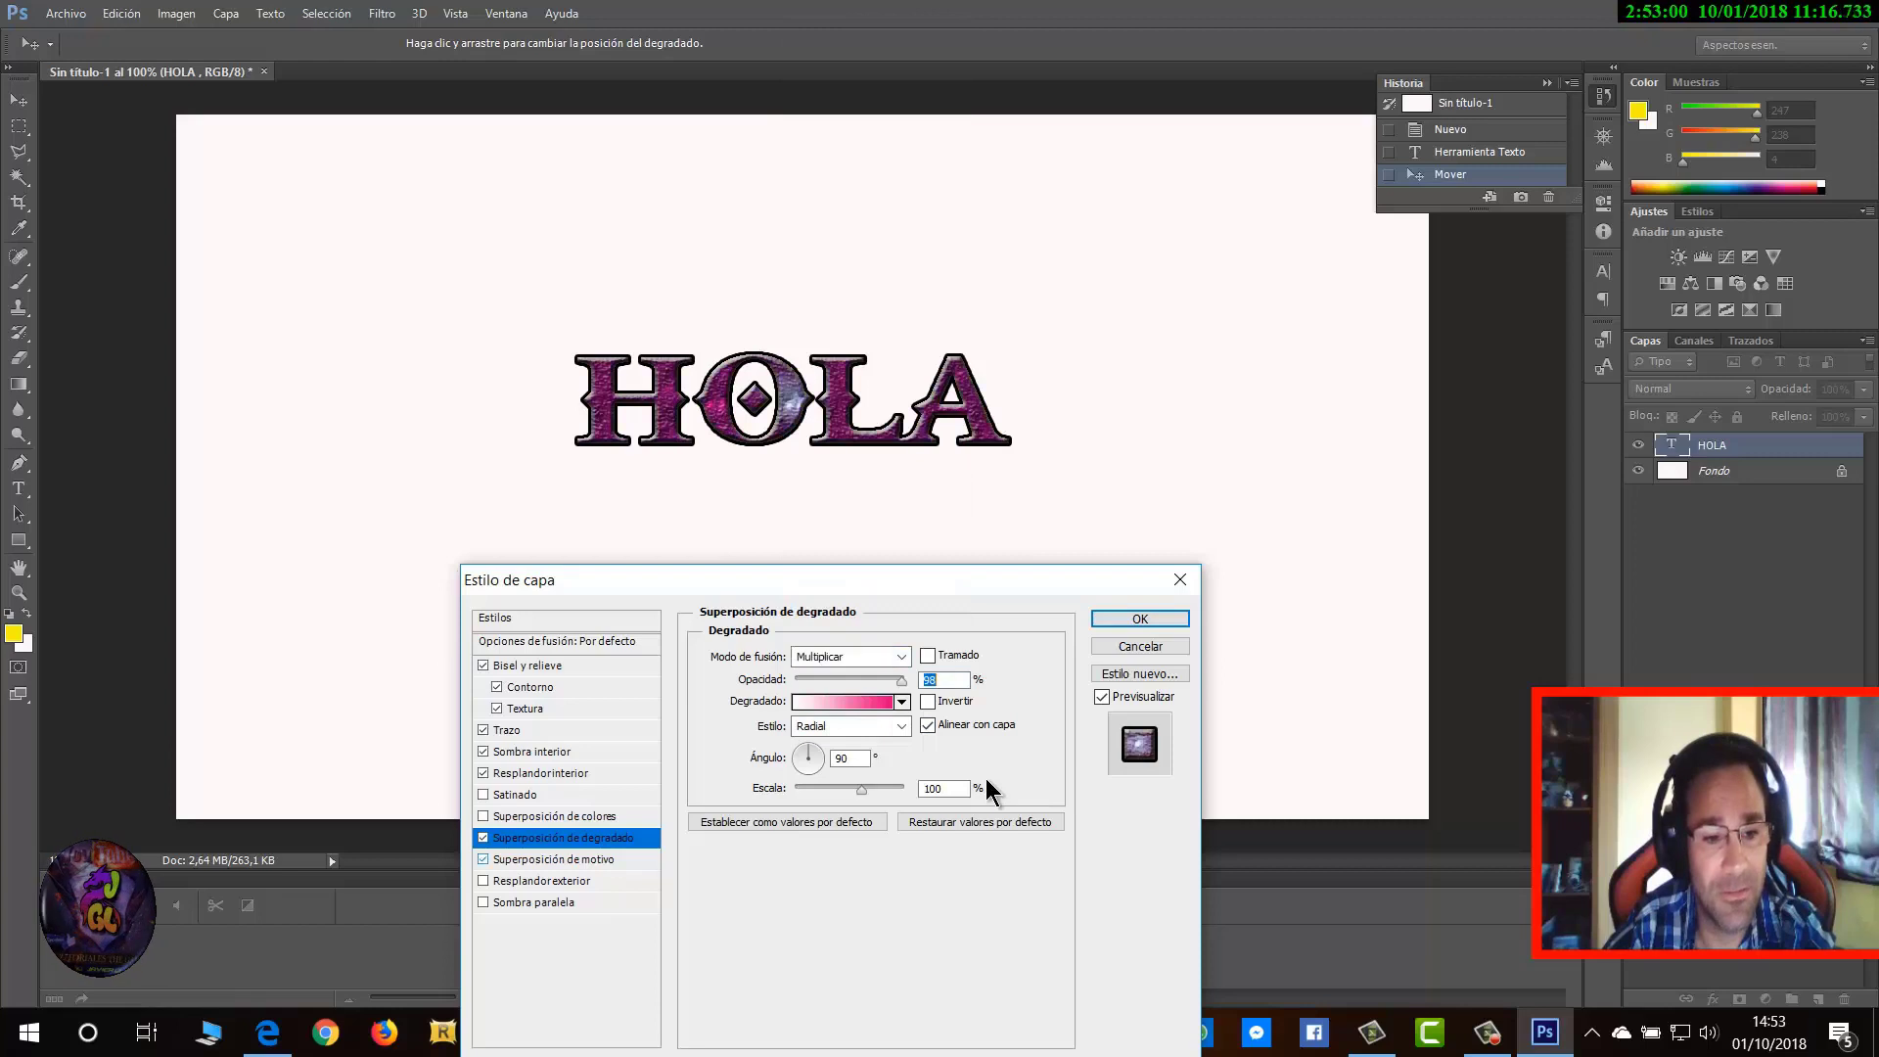
Enable Resplandor exterior and Sombra paralela for the HOLA layer and apply the layer style
{"action": "key", "text": "Tab"}
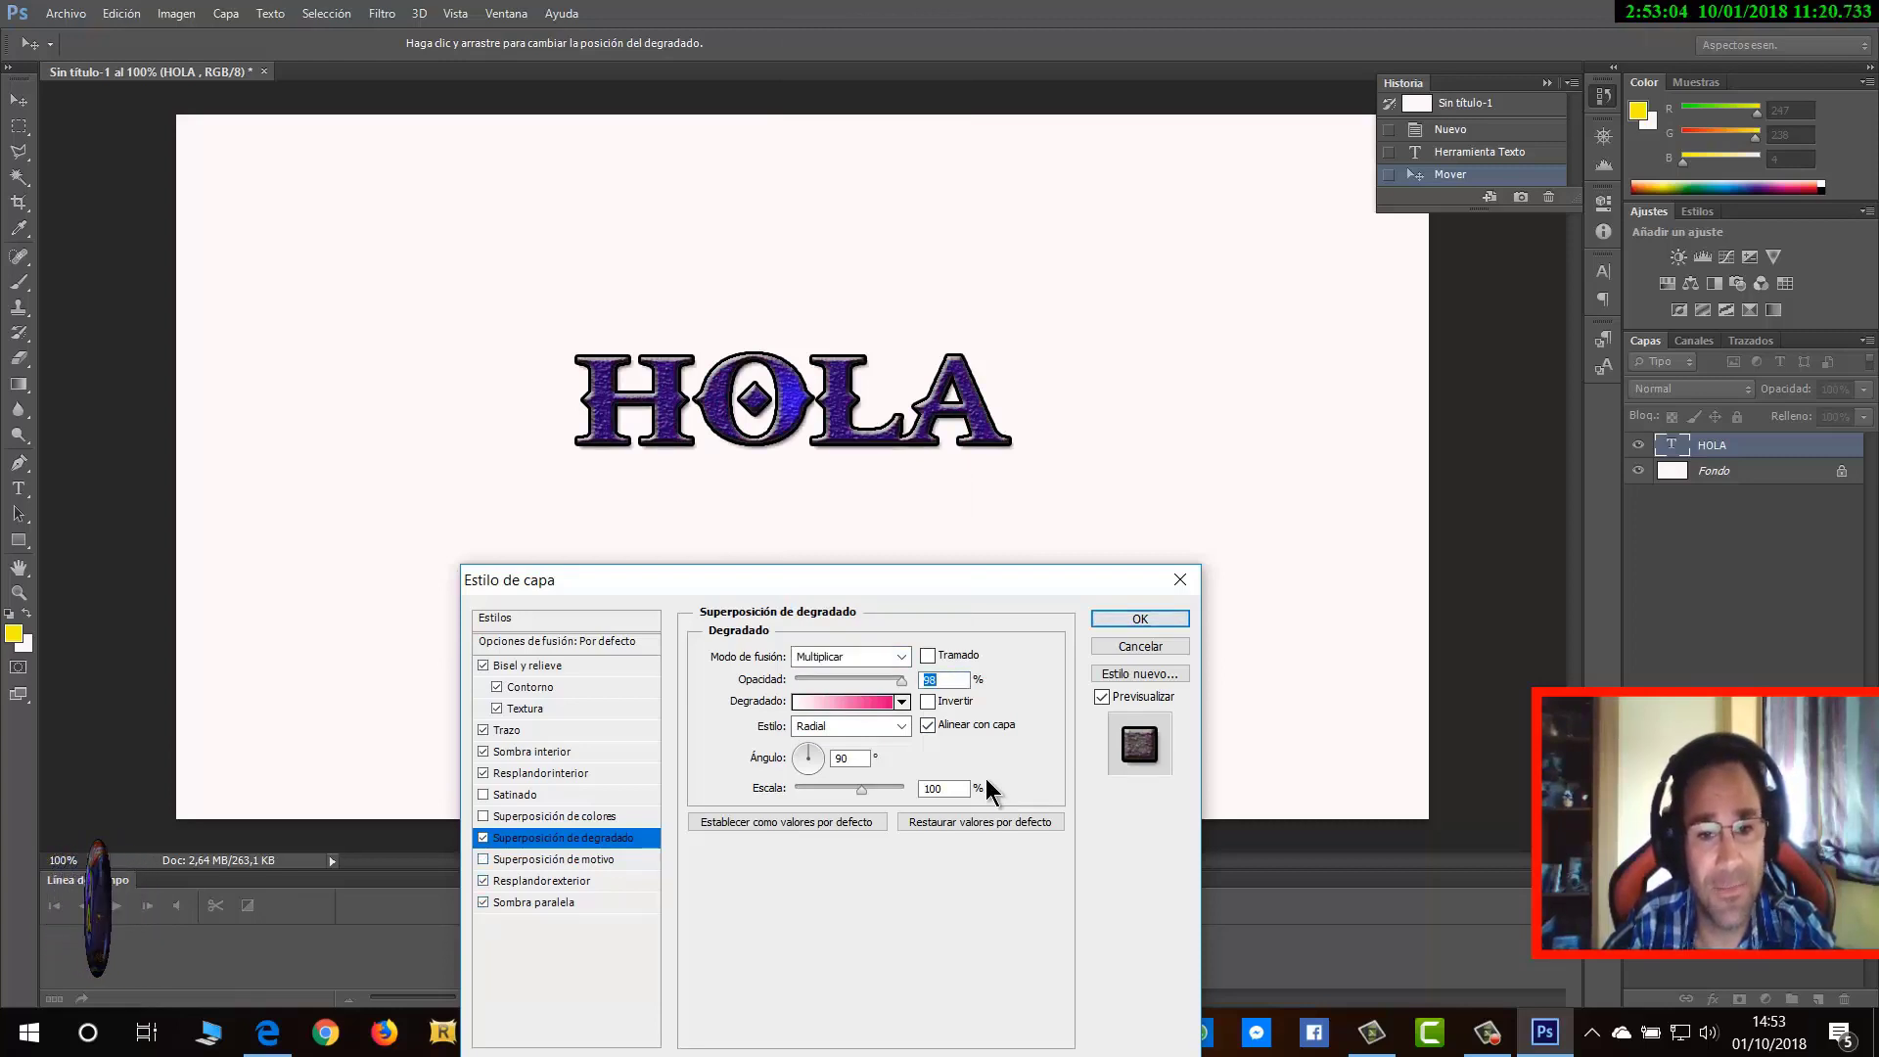
{"action": "key", "text": "Return"}
Enlarge the HOLA text with Free Transform to about 160% width and 161% height, centre it in the canvas's upper half and commit
{"action": "key", "text": "alt+e"}
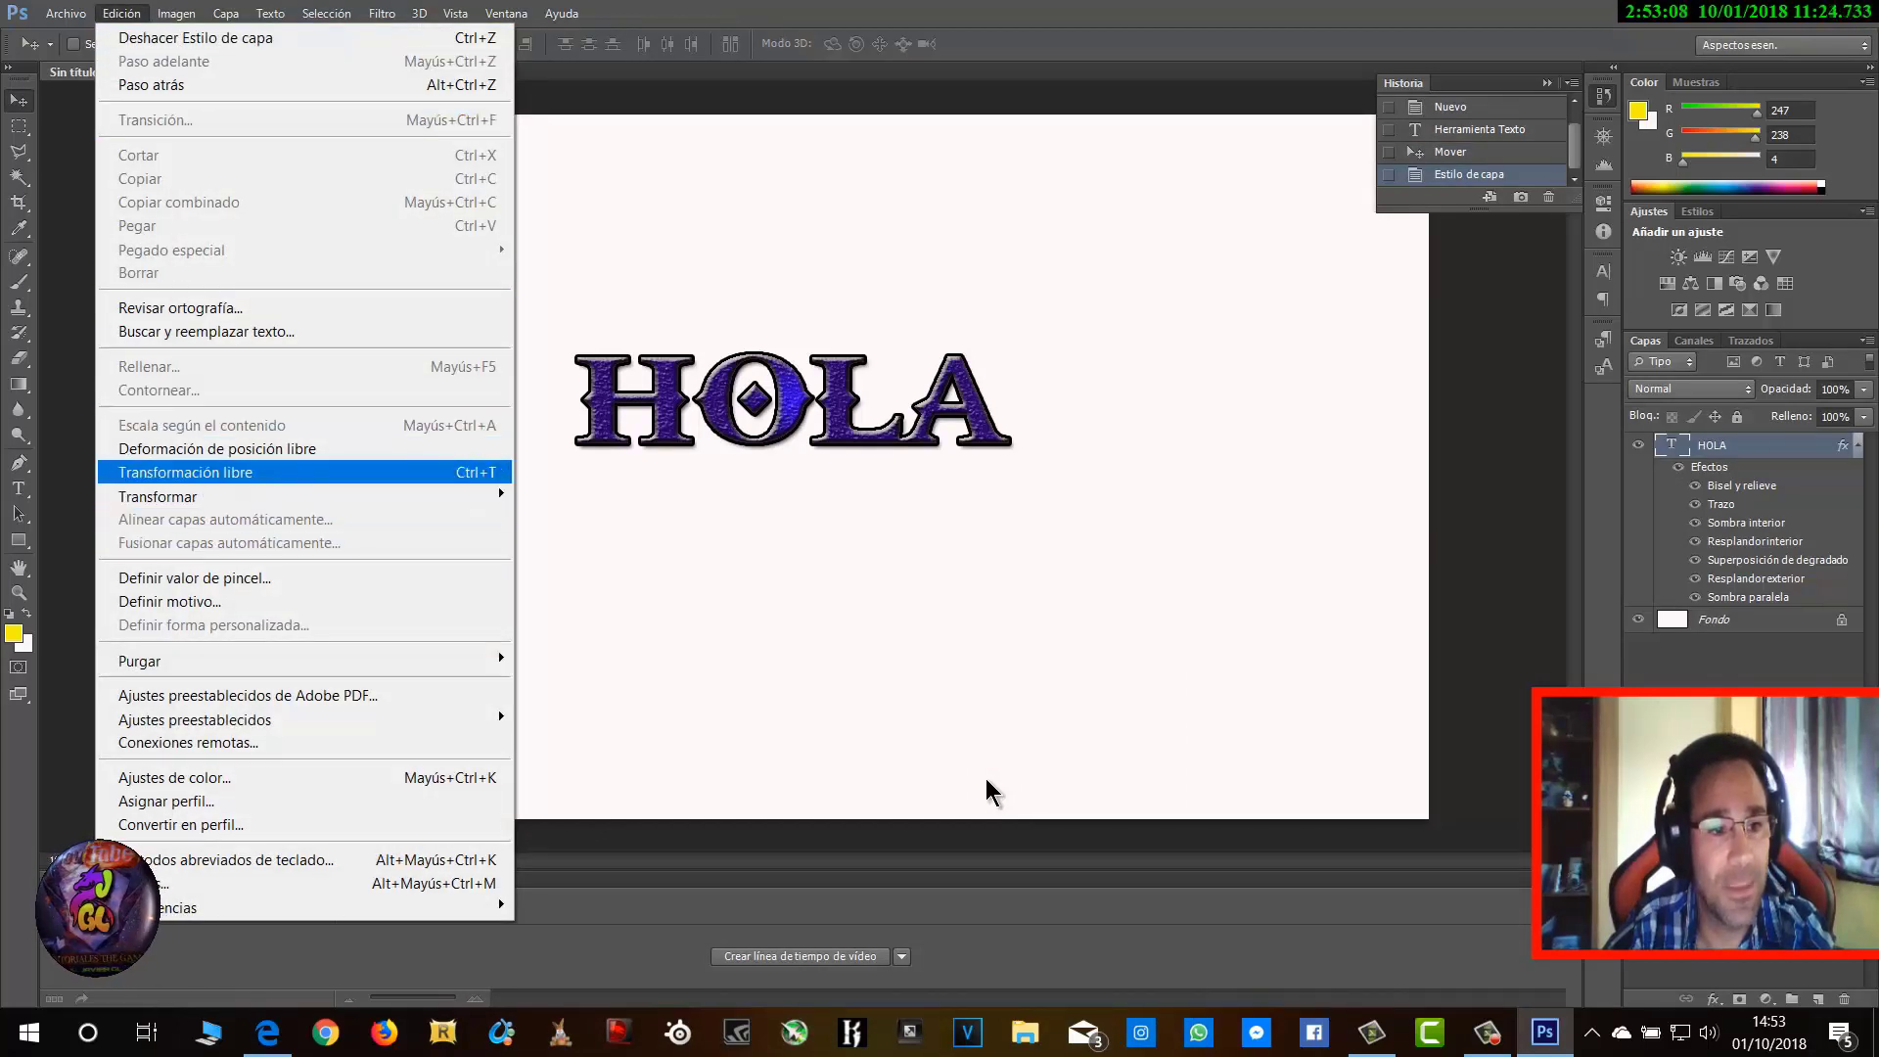
{"action": "key", "text": "ctrl+t"}
{"action": "left_click_drag", "start_coordinate": [573, 470], "coordinate": [285, 552]}
{"action": "left_click_drag", "start_coordinate": [702, 496], "coordinate": [933, 394]}
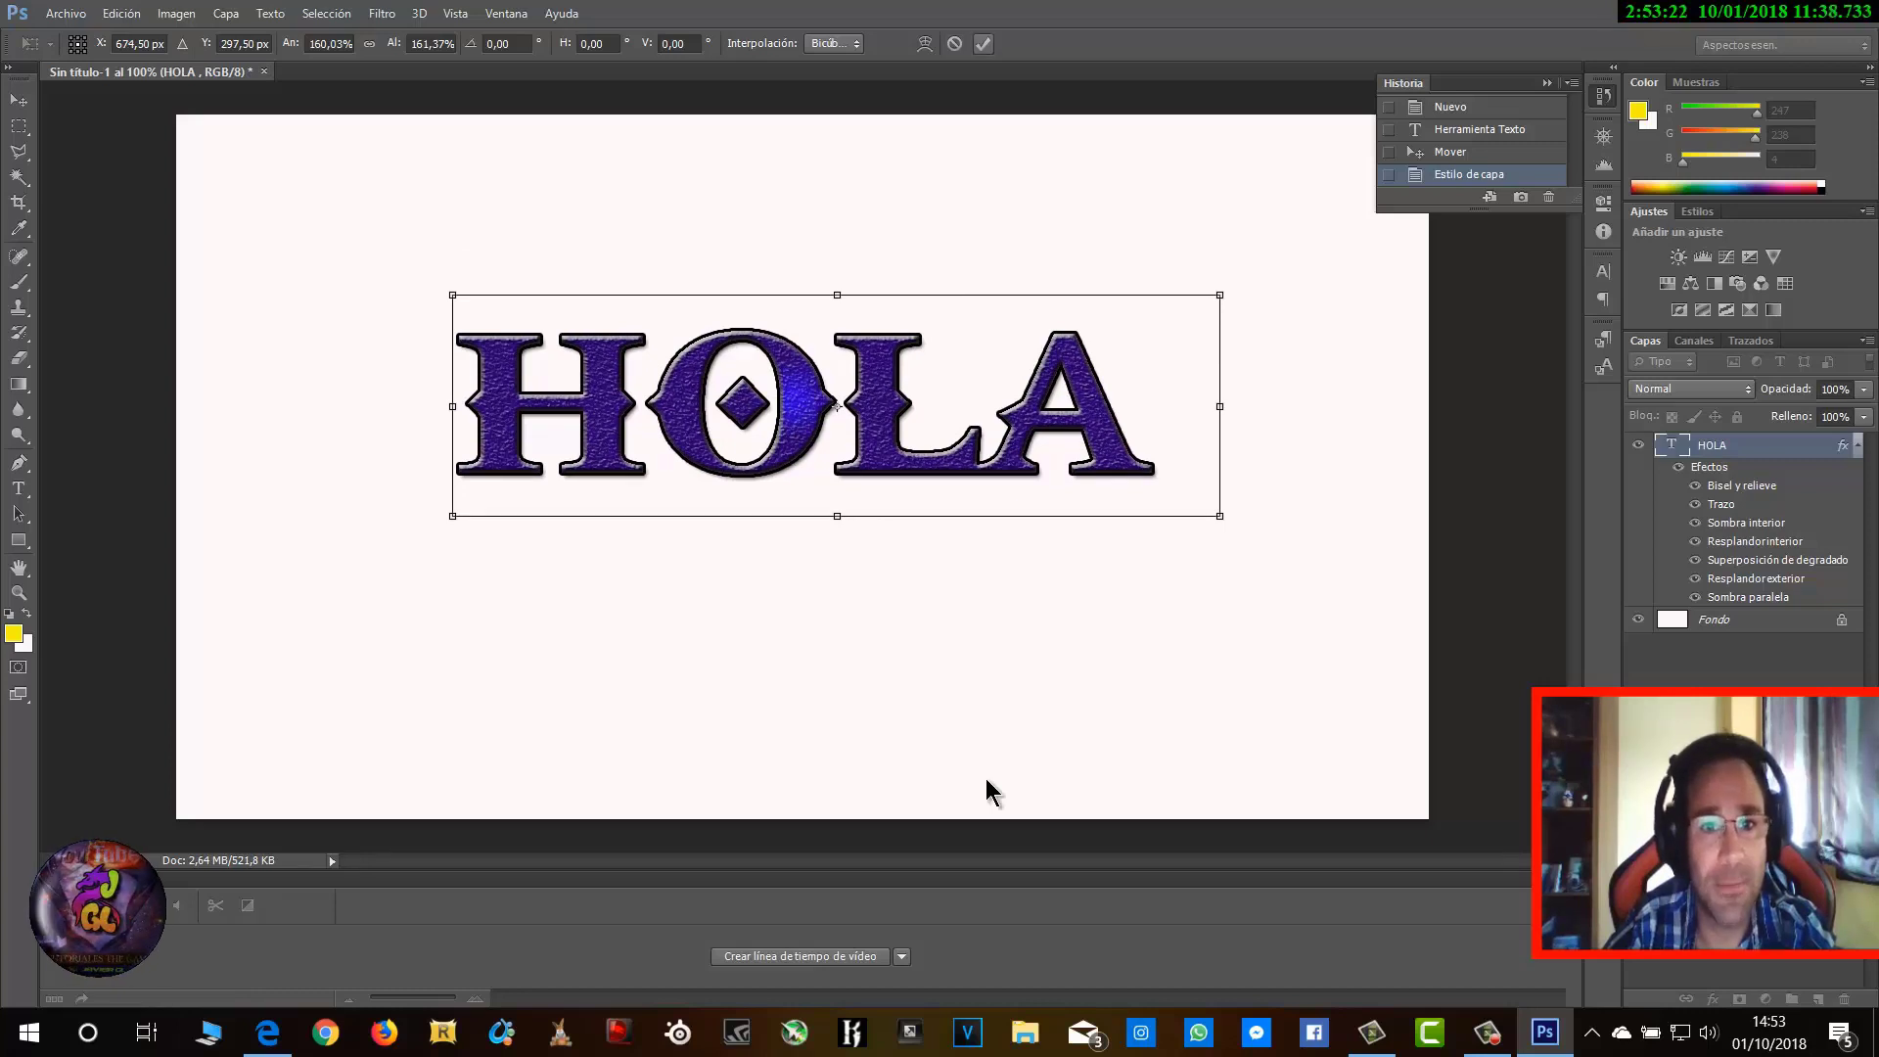
{"action": "key", "text": "Return"}
Close the HOLA document without saving and create a new 1280 × 720 pixel document at 72 pixels per inch
{"action": "key", "text": "ctrl+w"}
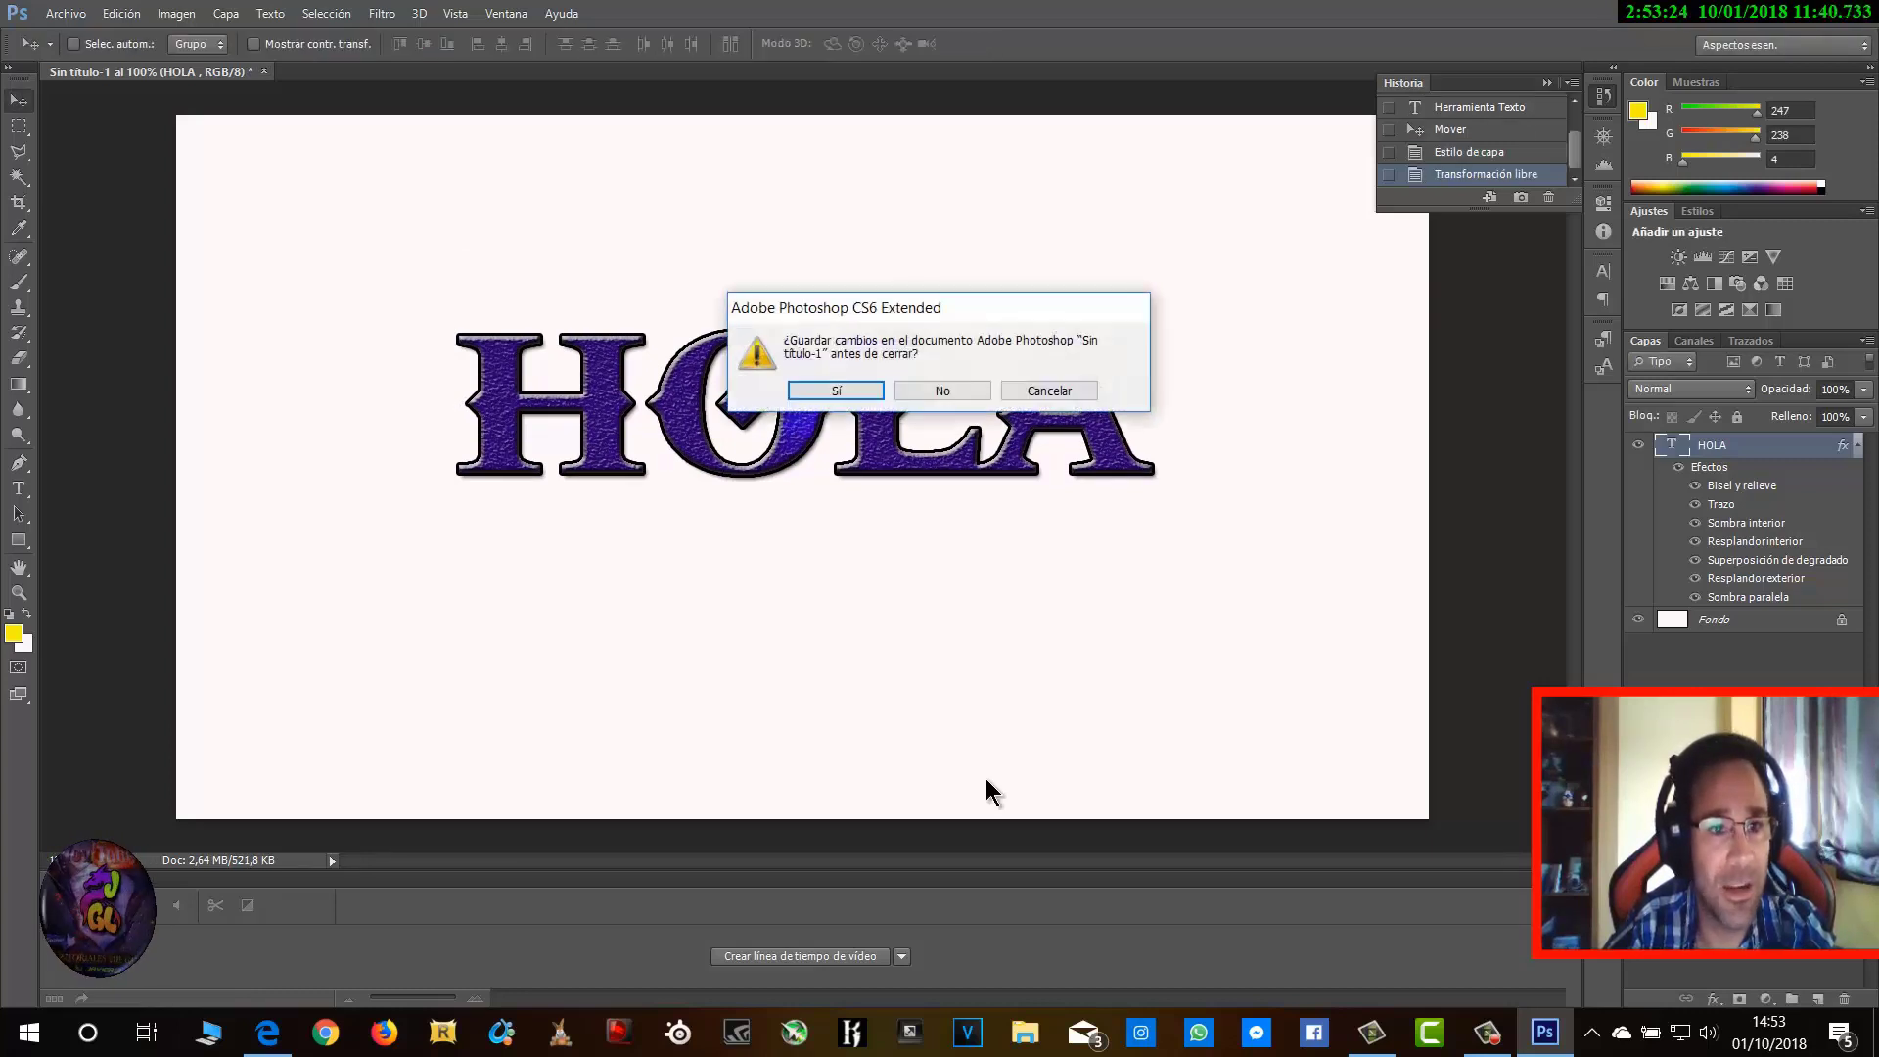
{"action": "key", "text": "n"}
{"action": "key", "text": "alt+a"}
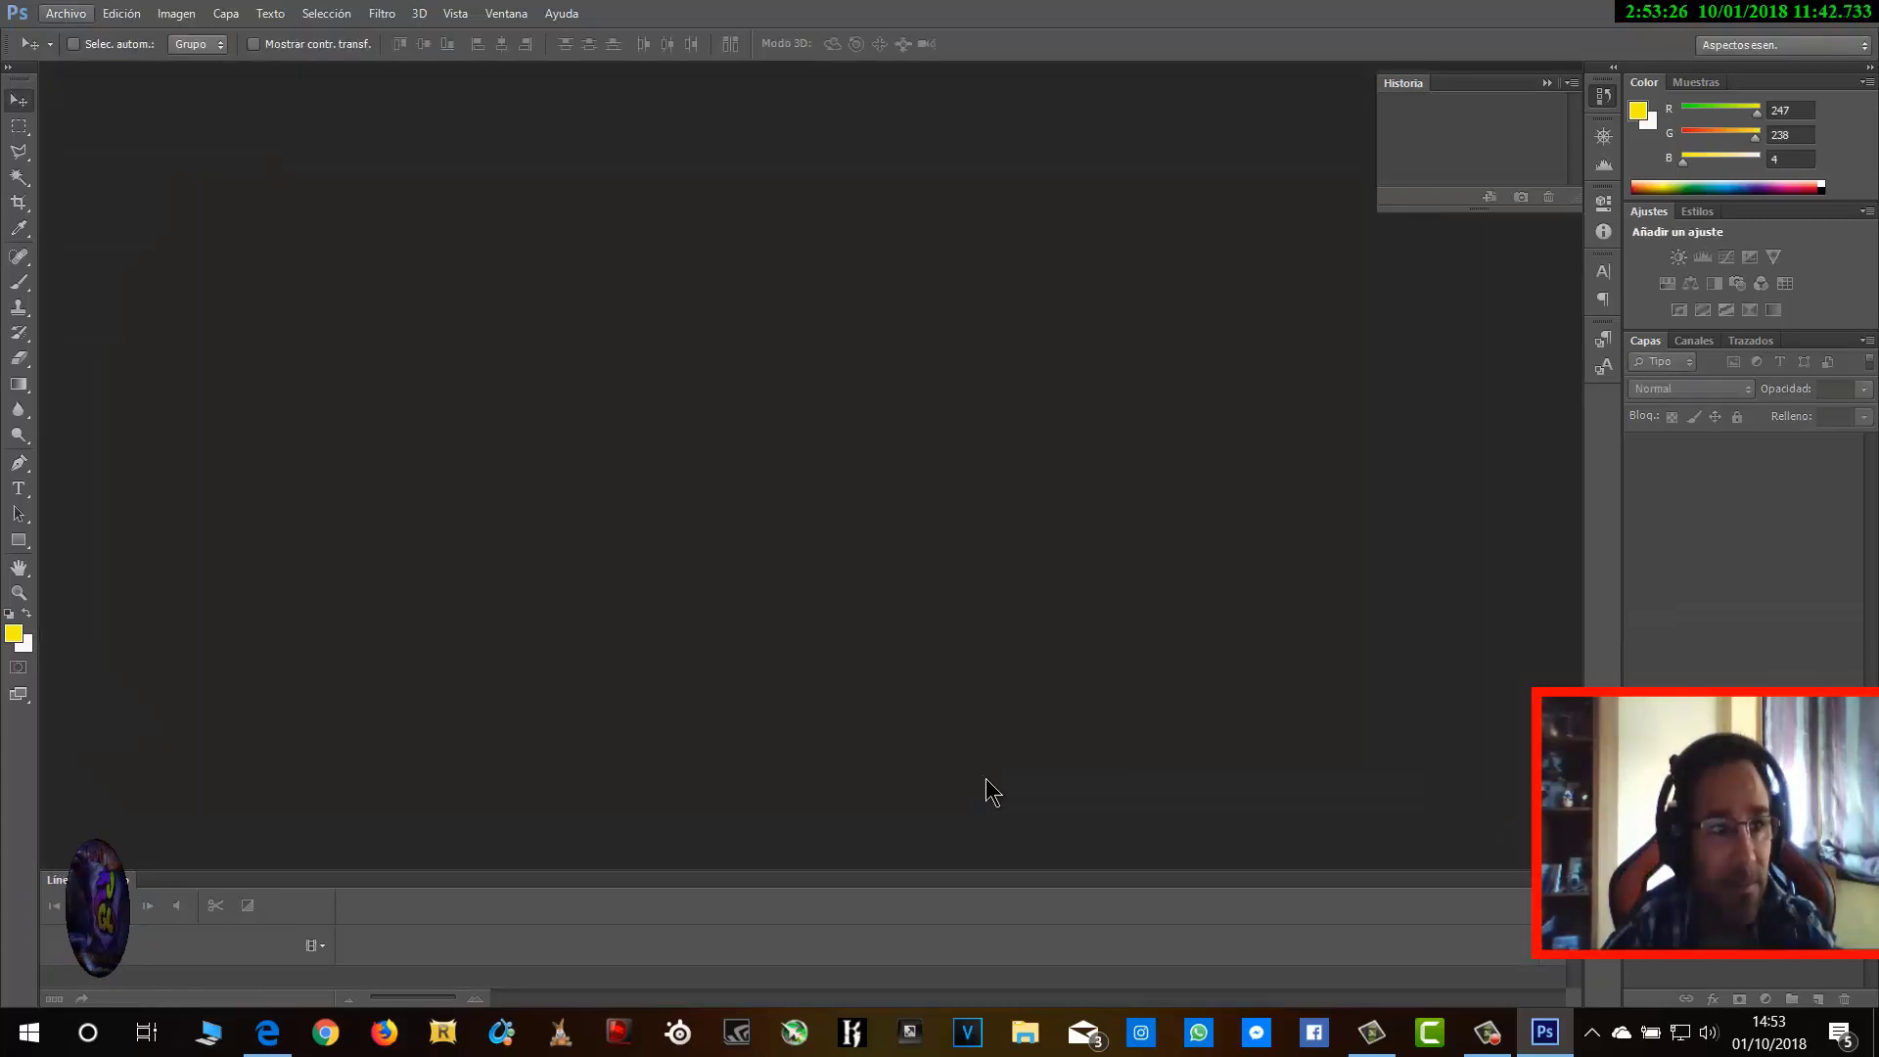
{"action": "key", "text": "Return"}
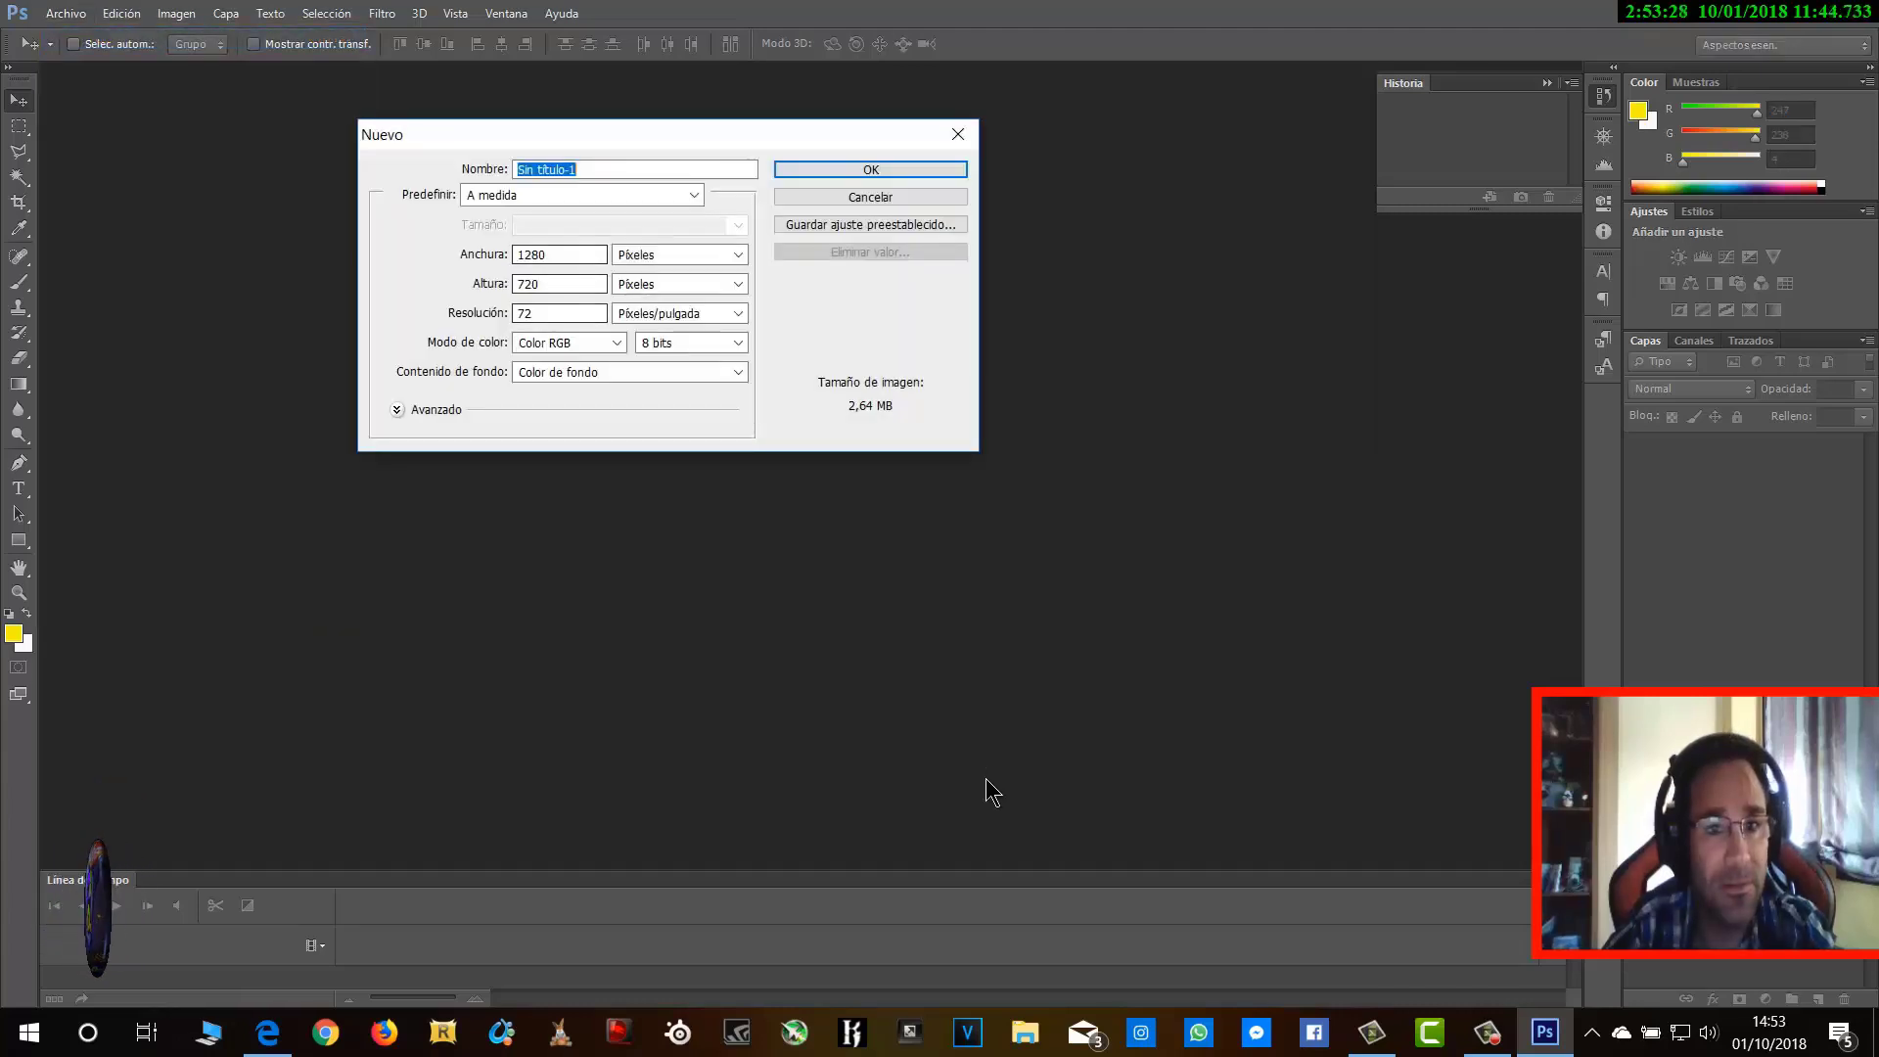
{"action": "key", "text": "Return"}
Set the text tool's font to K26ToyBlocks123
{"action": "key", "text": "t"}
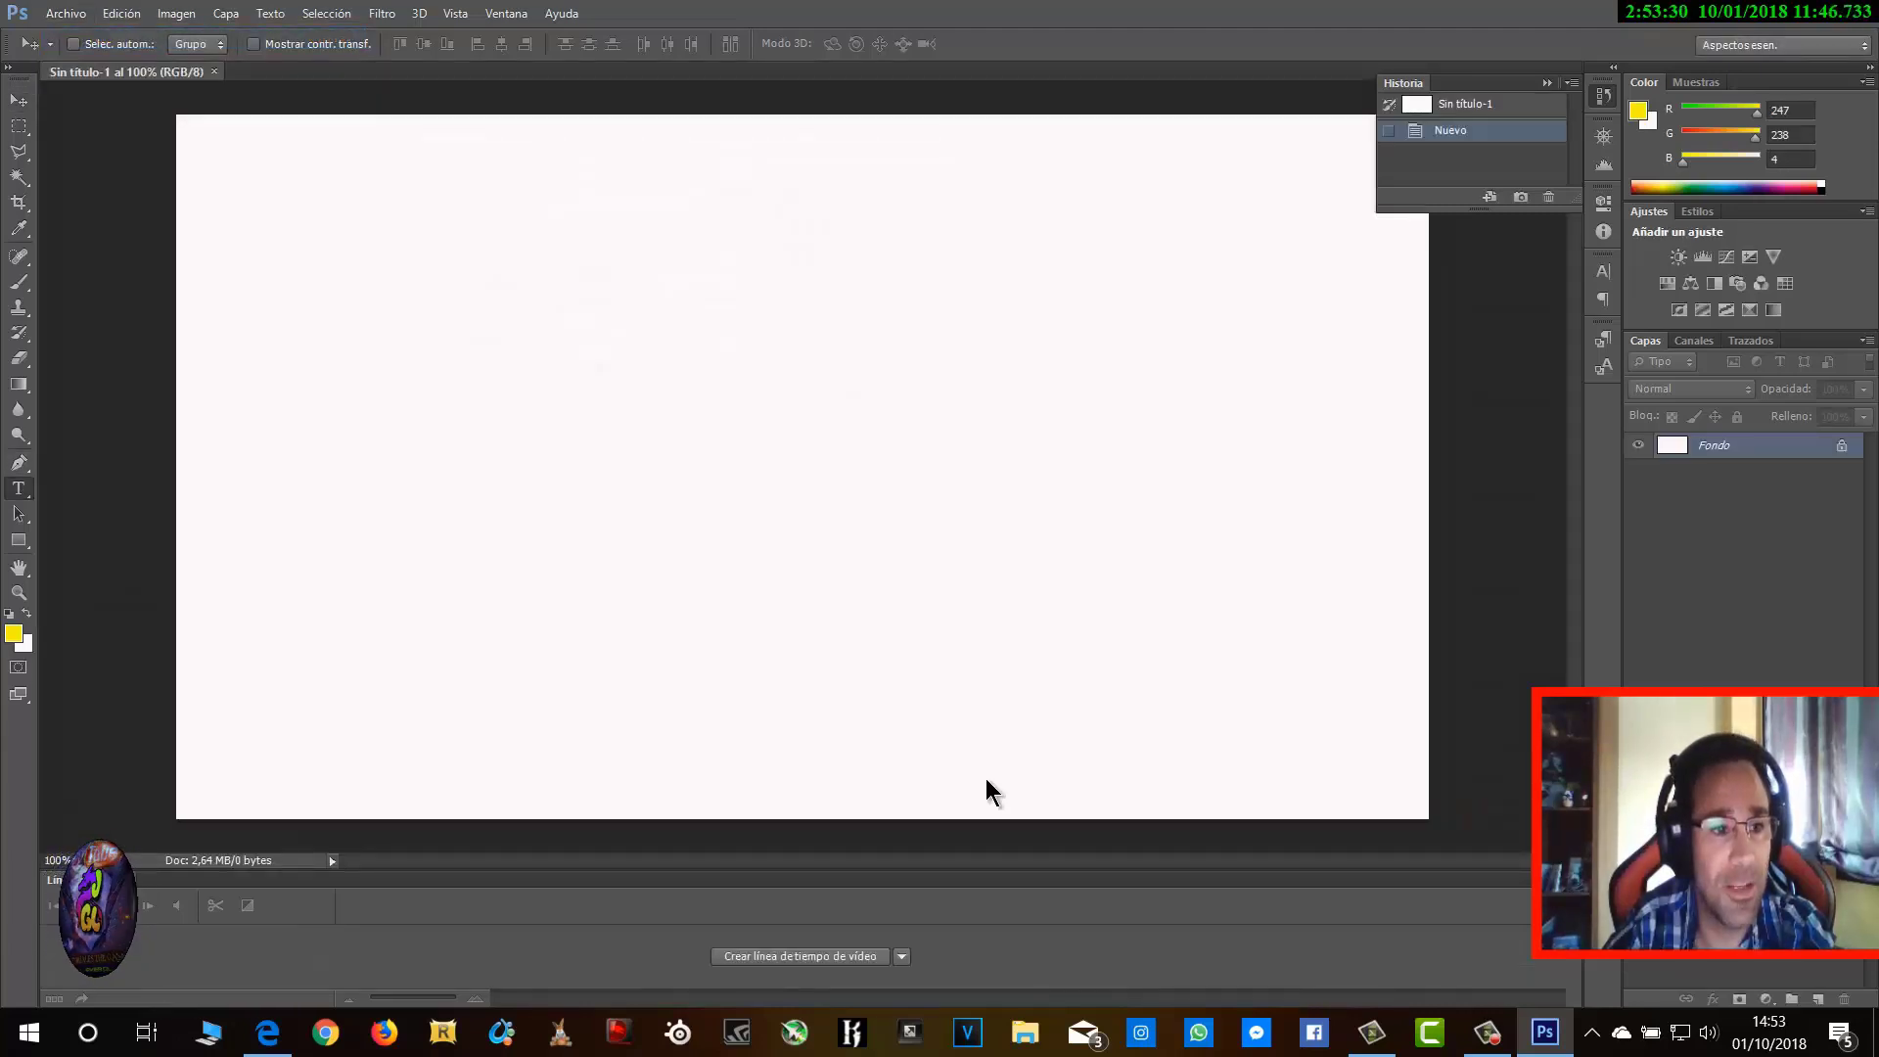
{"action": "left_click", "coordinate": [210, 44]}
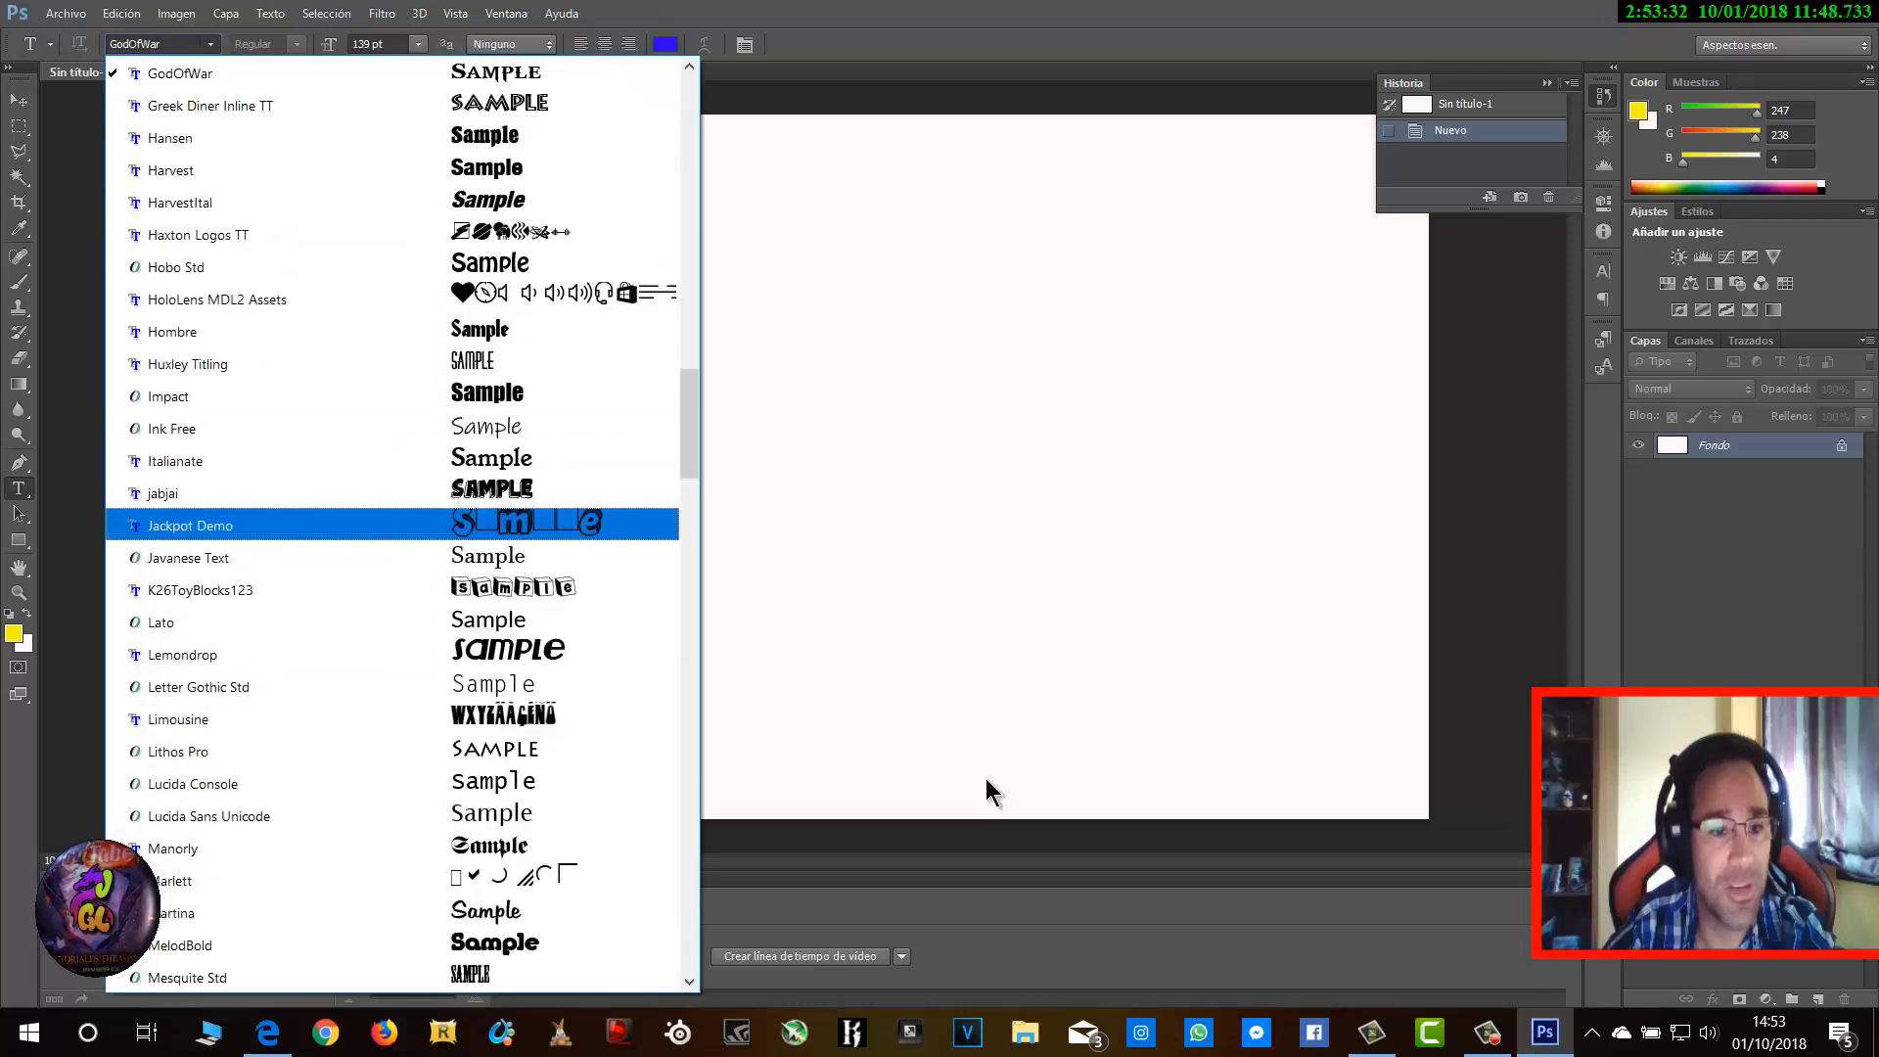
{"action": "scroll", "coordinate": [391, 540], "scroll_direction": "down", "scroll_amount": 1}
{"action": "key", "text": "Down"}
{"action": "key", "text": "Return"}
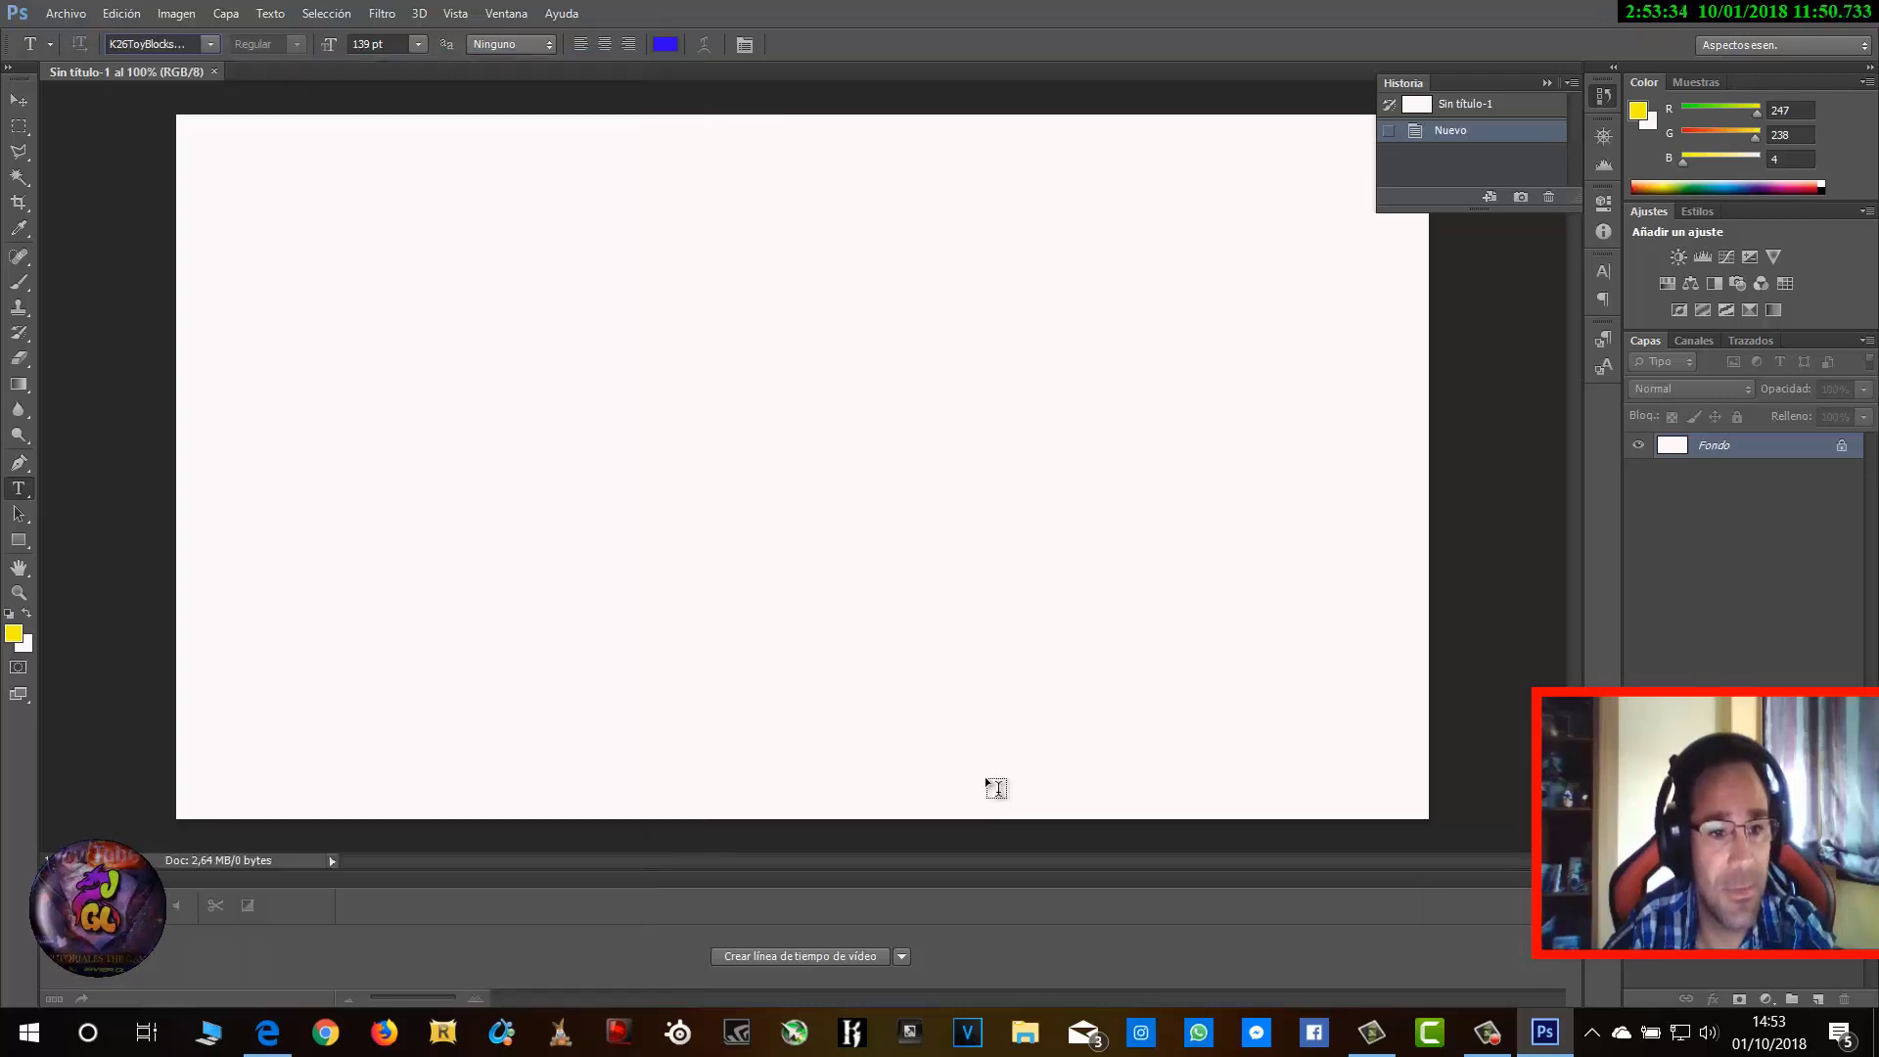
Write the first name in capitals as a new text layer, commit it and move it down near the middle of the canvas
{"action": "left_click", "coordinate": [996, 788]}
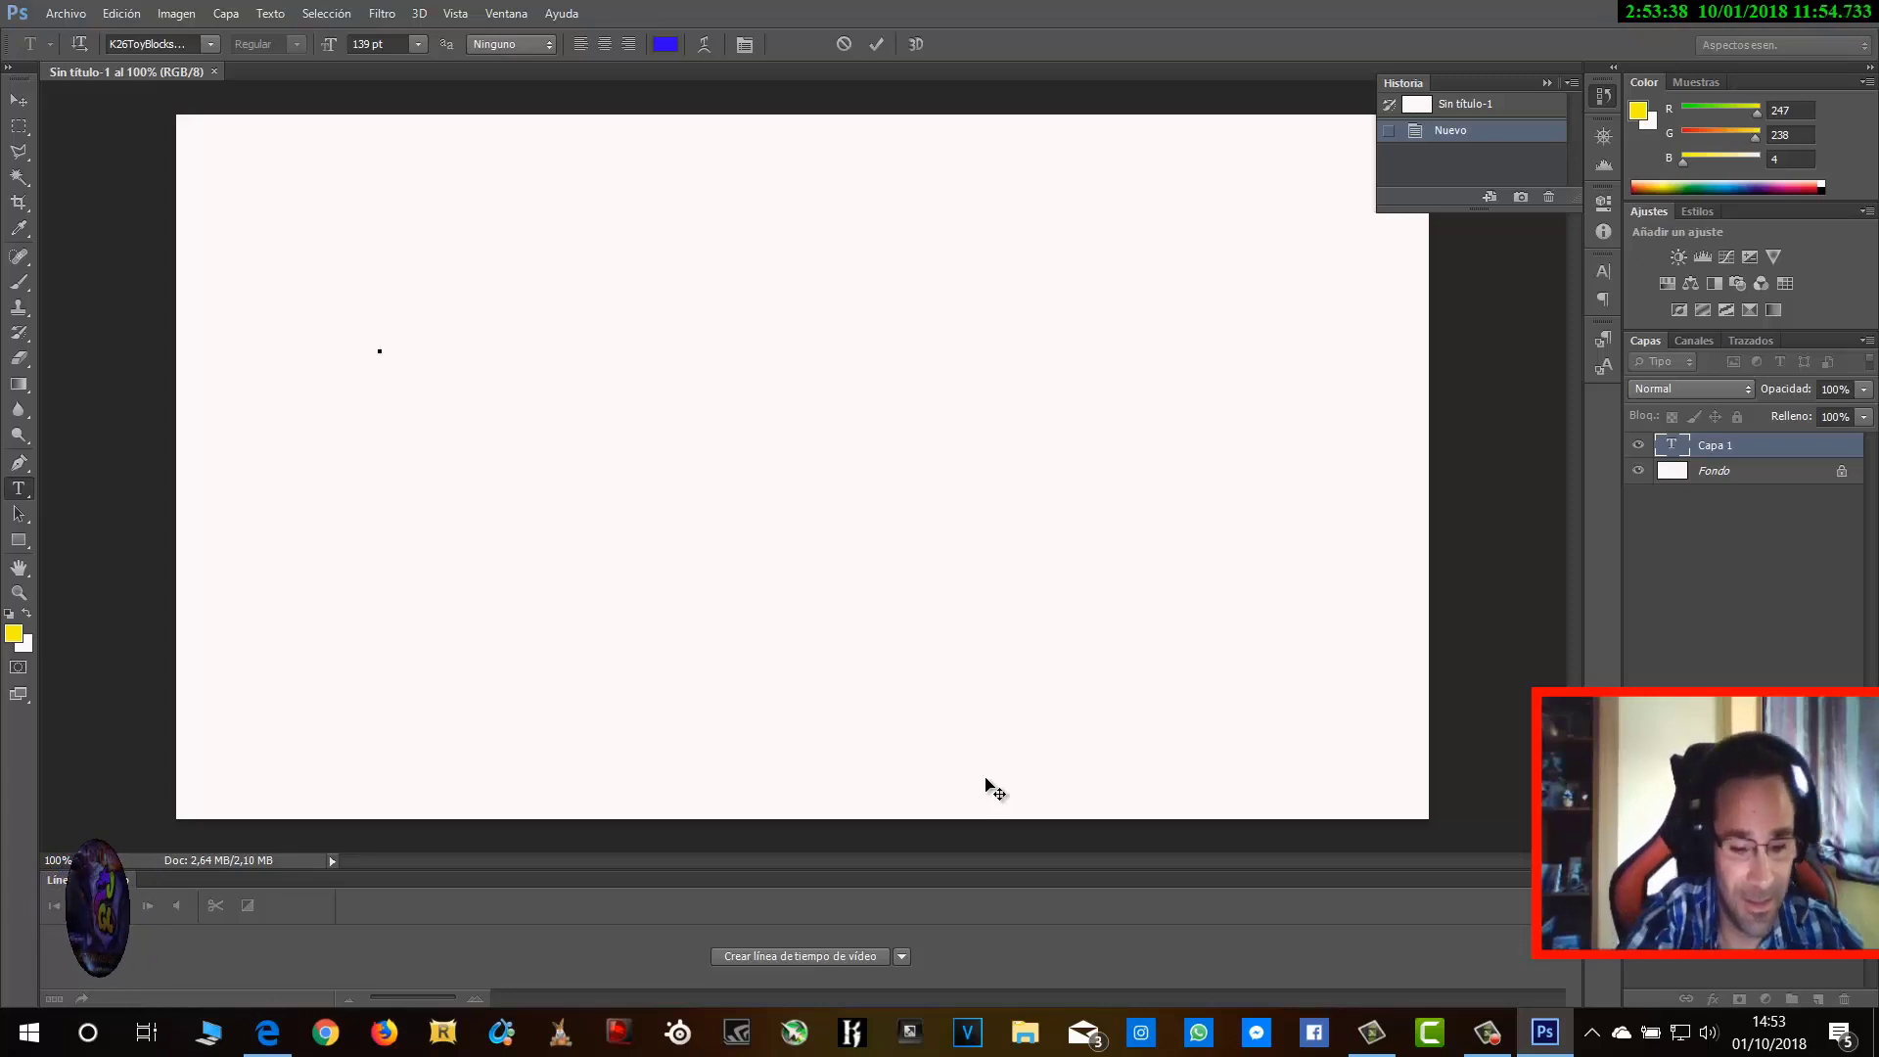
{"action": "type", "text": "JAVIER"}
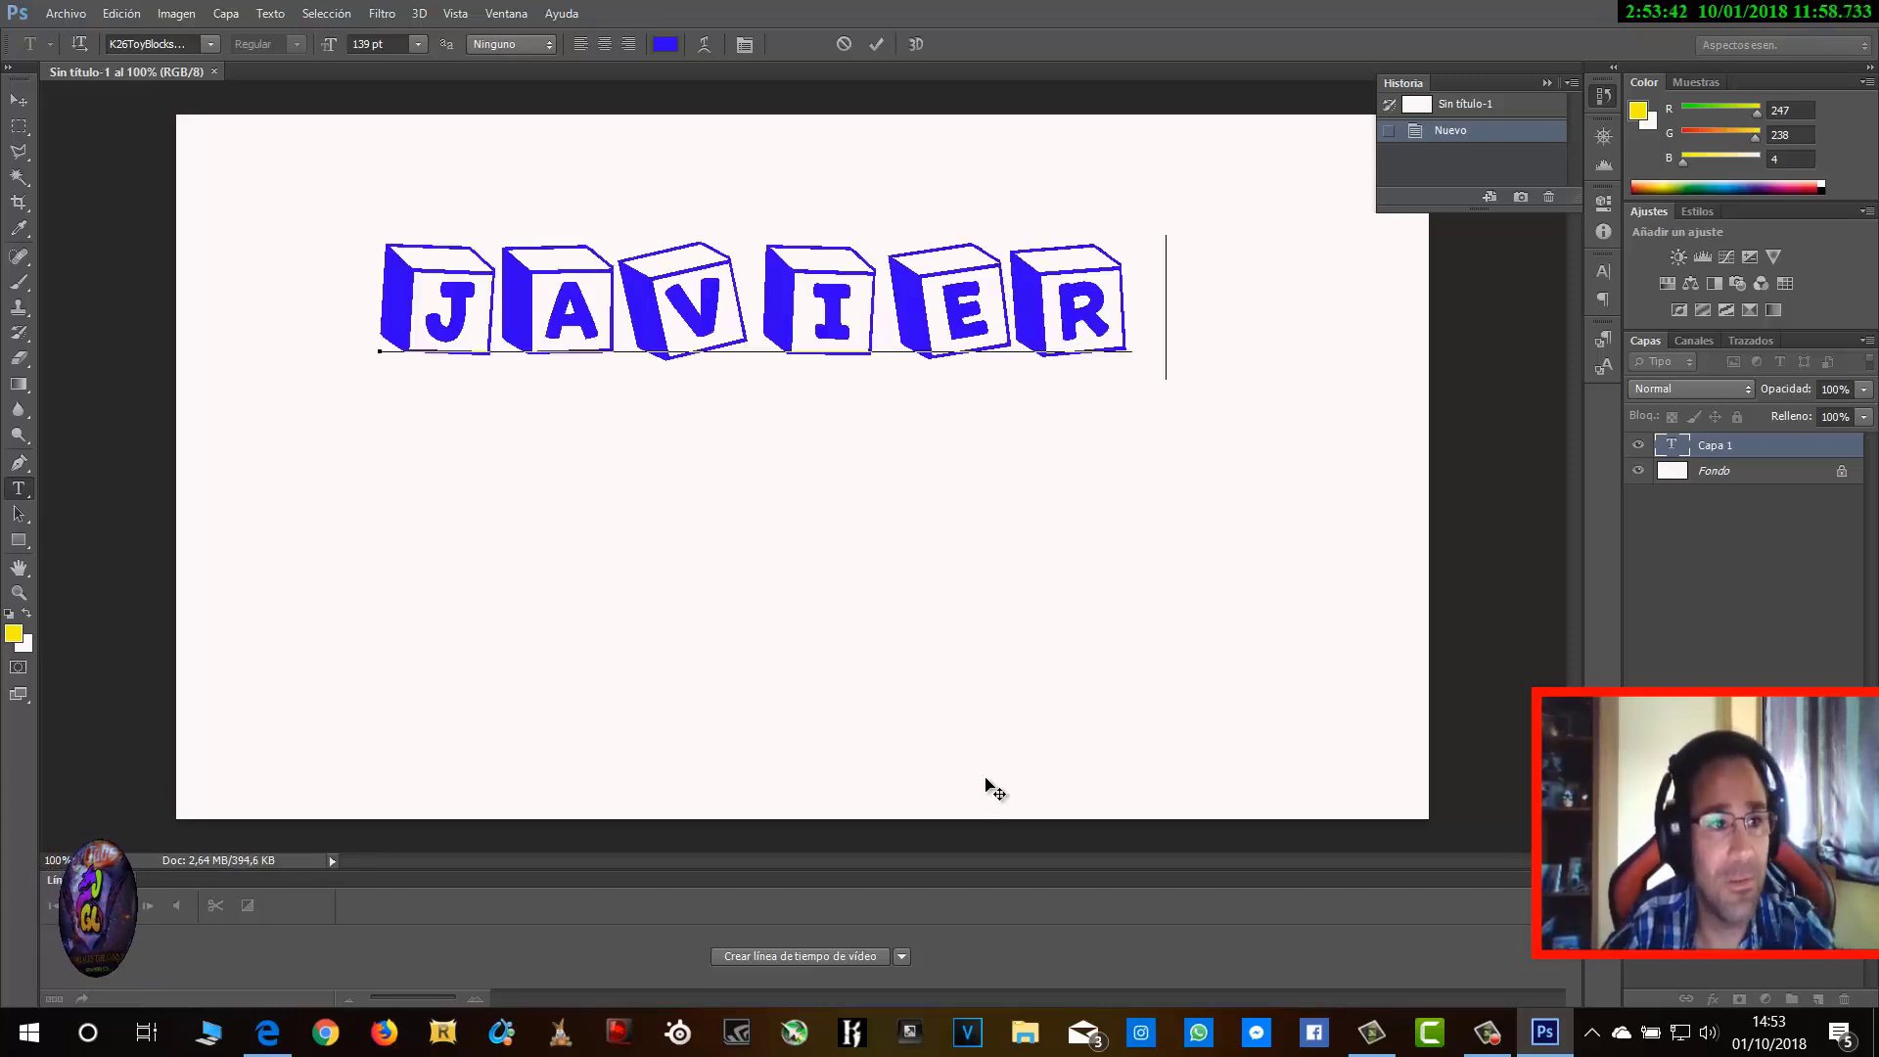
{"action": "key", "text": "ctrl+Return"}
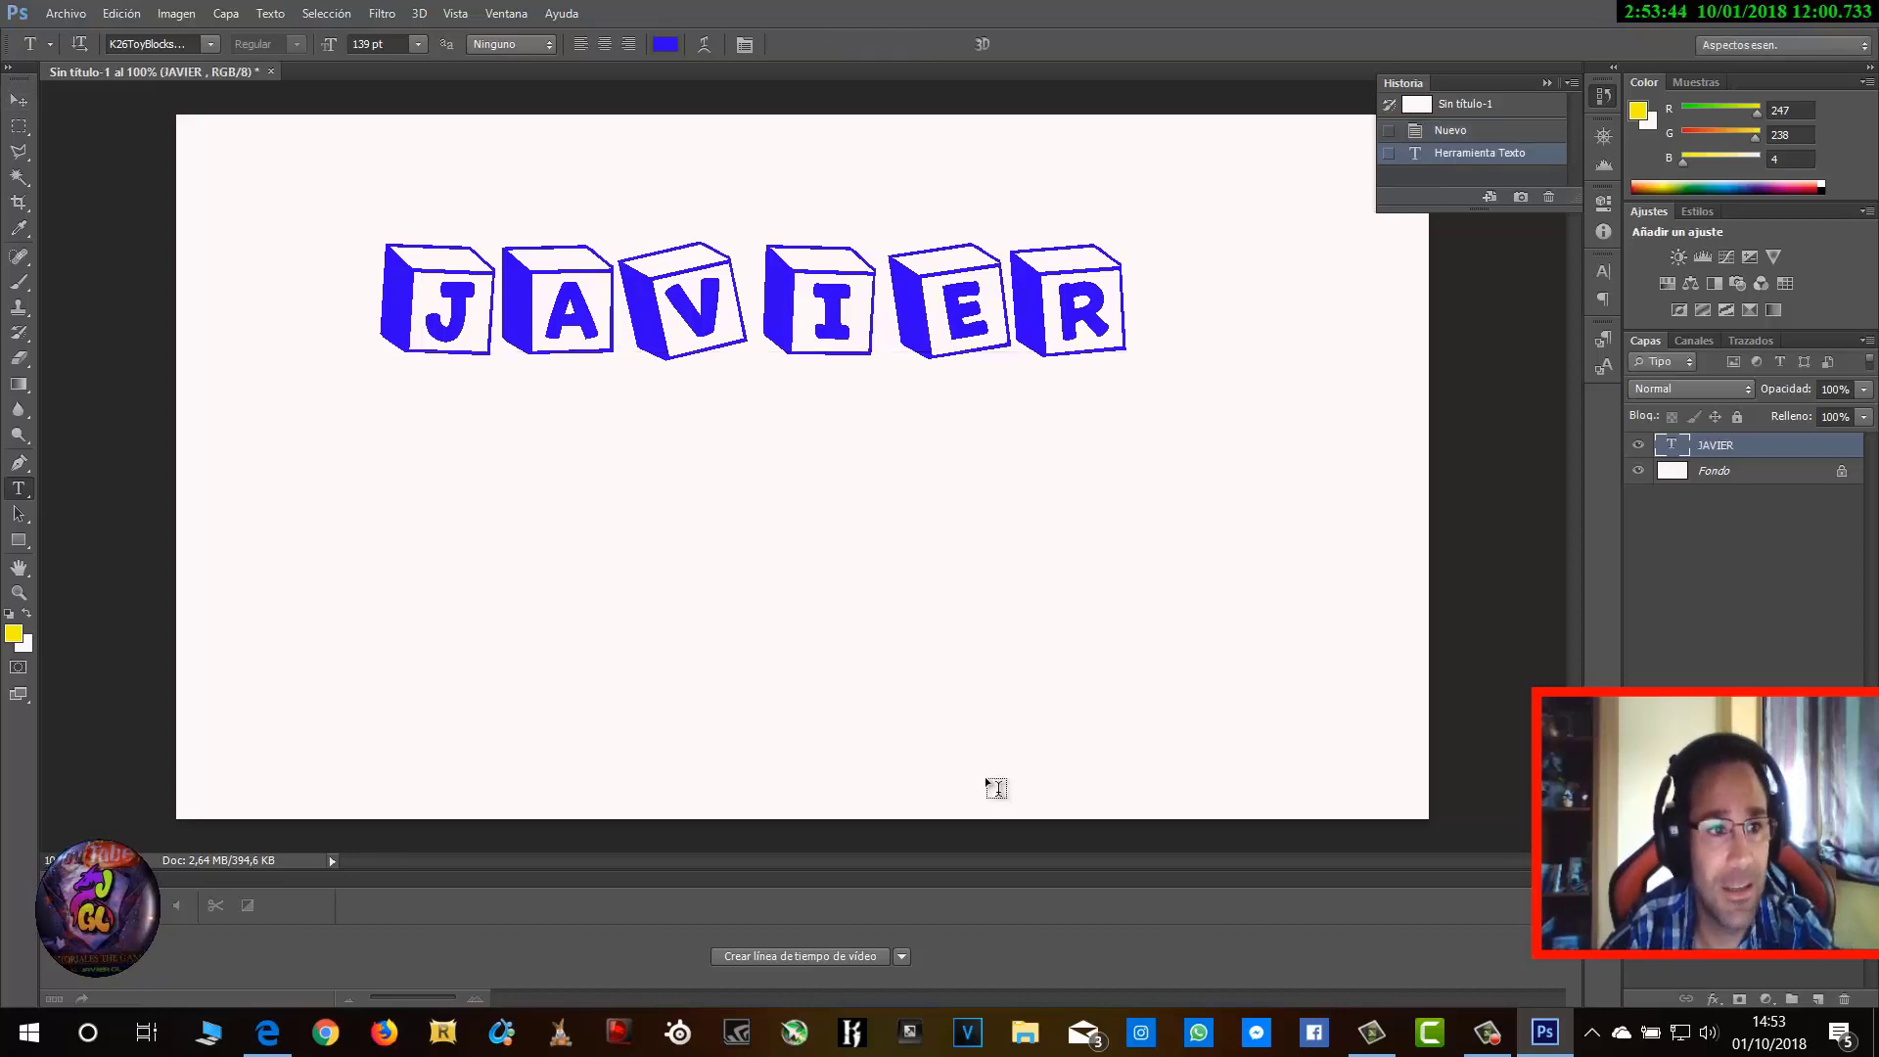
{"action": "left_click", "coordinate": [19, 99]}
{"action": "mouse_move", "coordinate": [675, 326]}
{"action": "left_mouse_down"}
{"action": "mouse_move", "coordinate": [717, 478]}
{"action": "mouse_move", "coordinate": [693, 467]}
{"action": "left_mouse_up"}
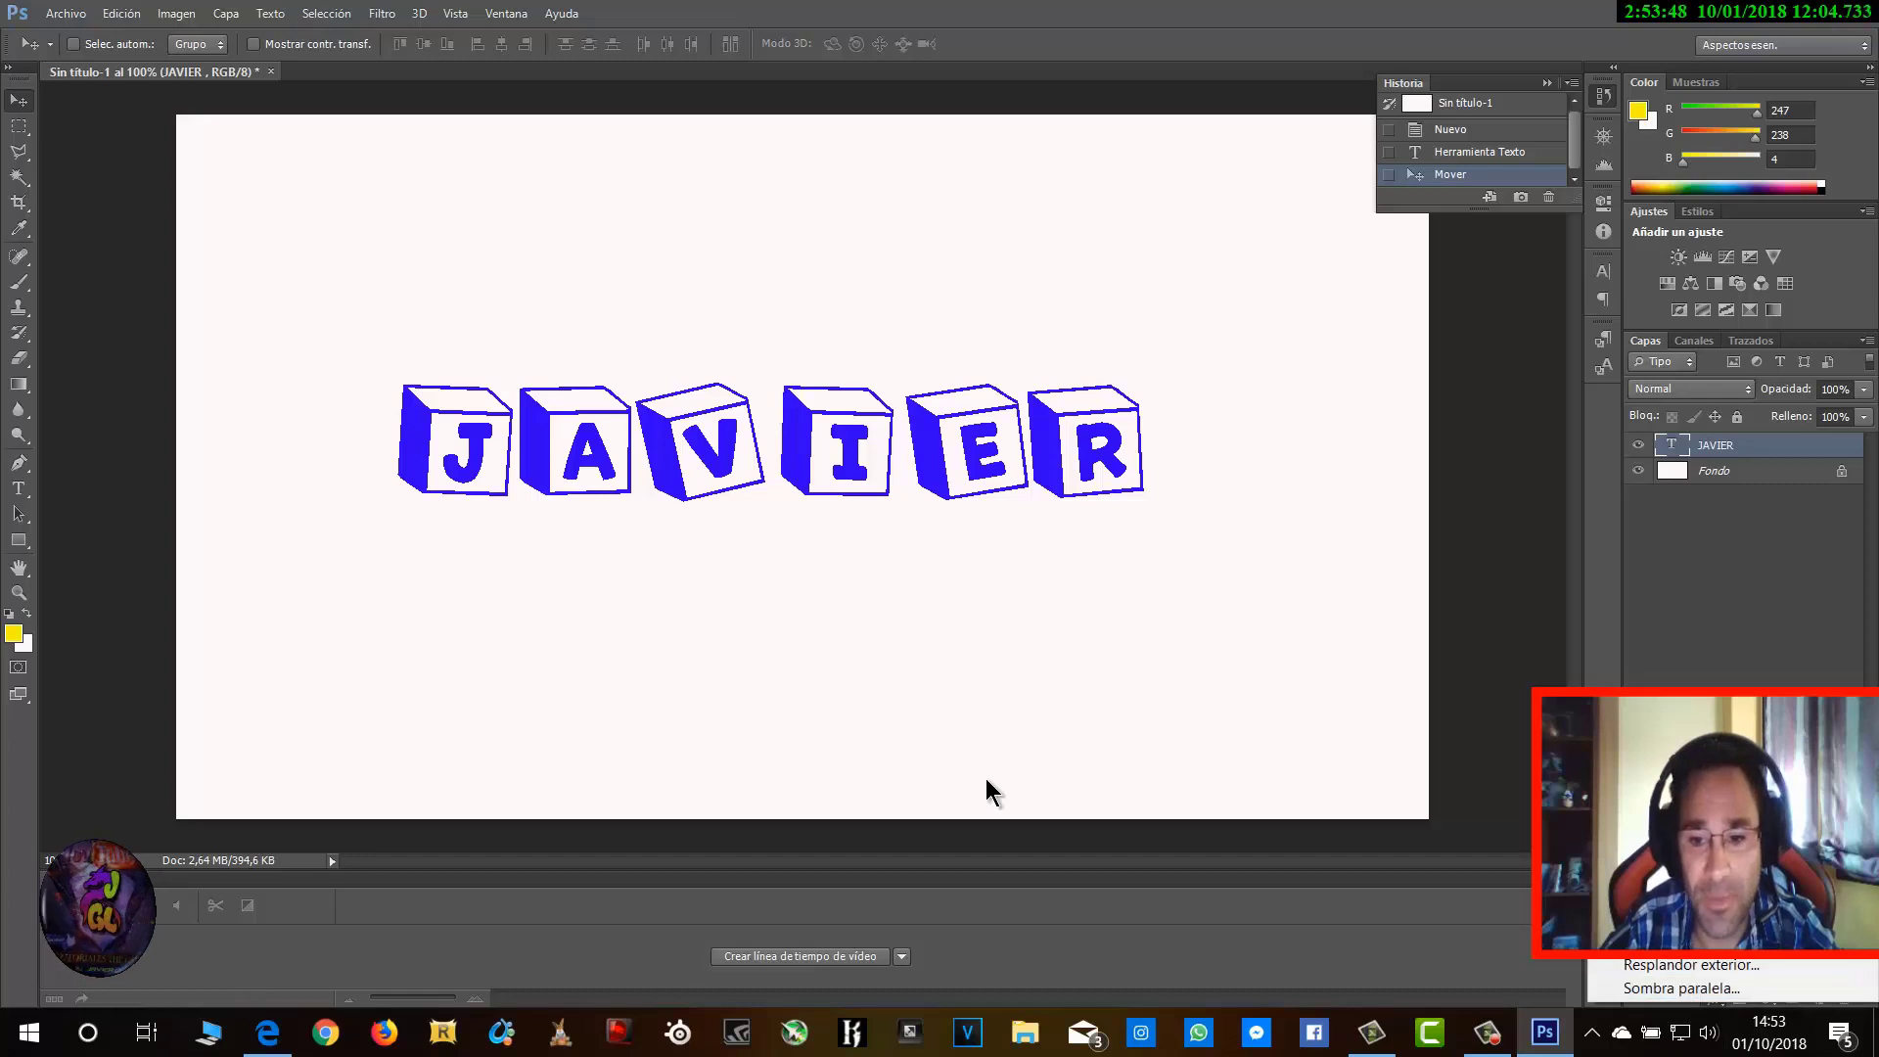
Add Superposición de degradado in Multiplicar mode to the name layer, together with Bisel y relieve including Contorno and Textura
{"action": "left_click", "coordinate": [1691, 918]}
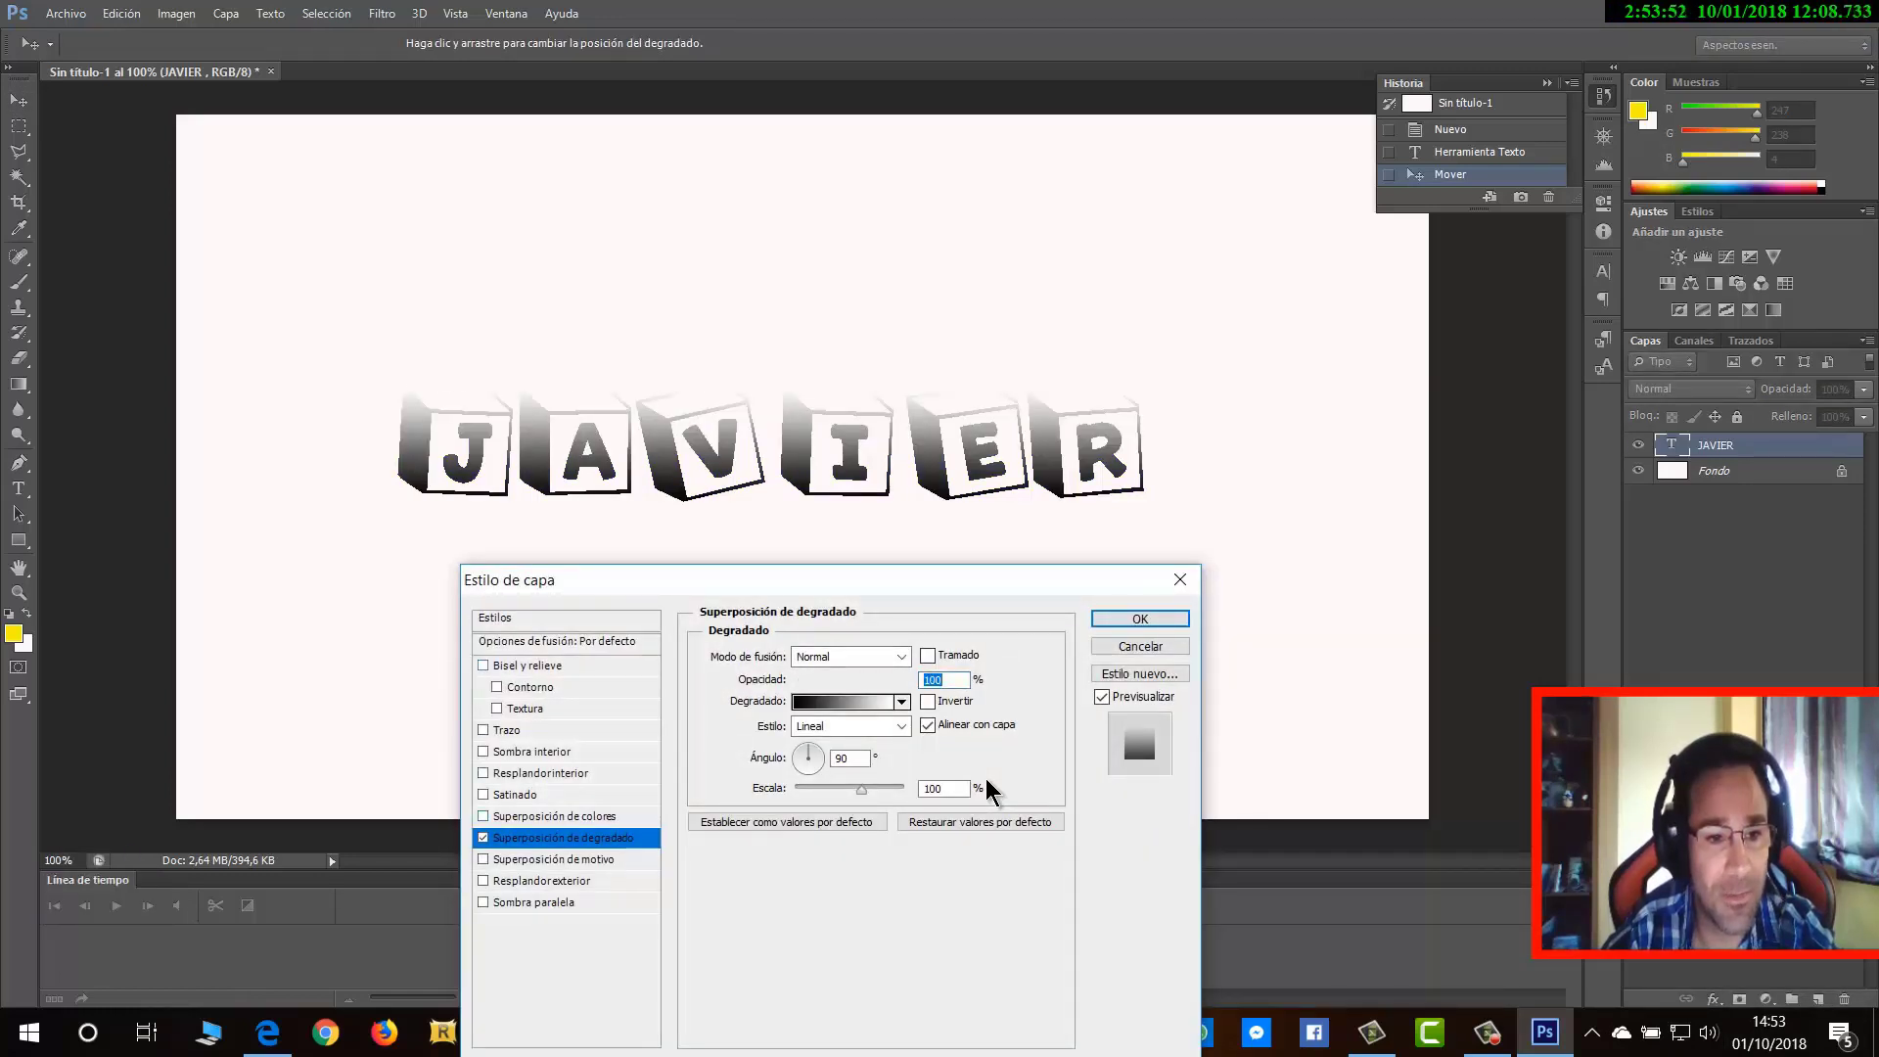
{"action": "left_click", "coordinate": [497, 709]}
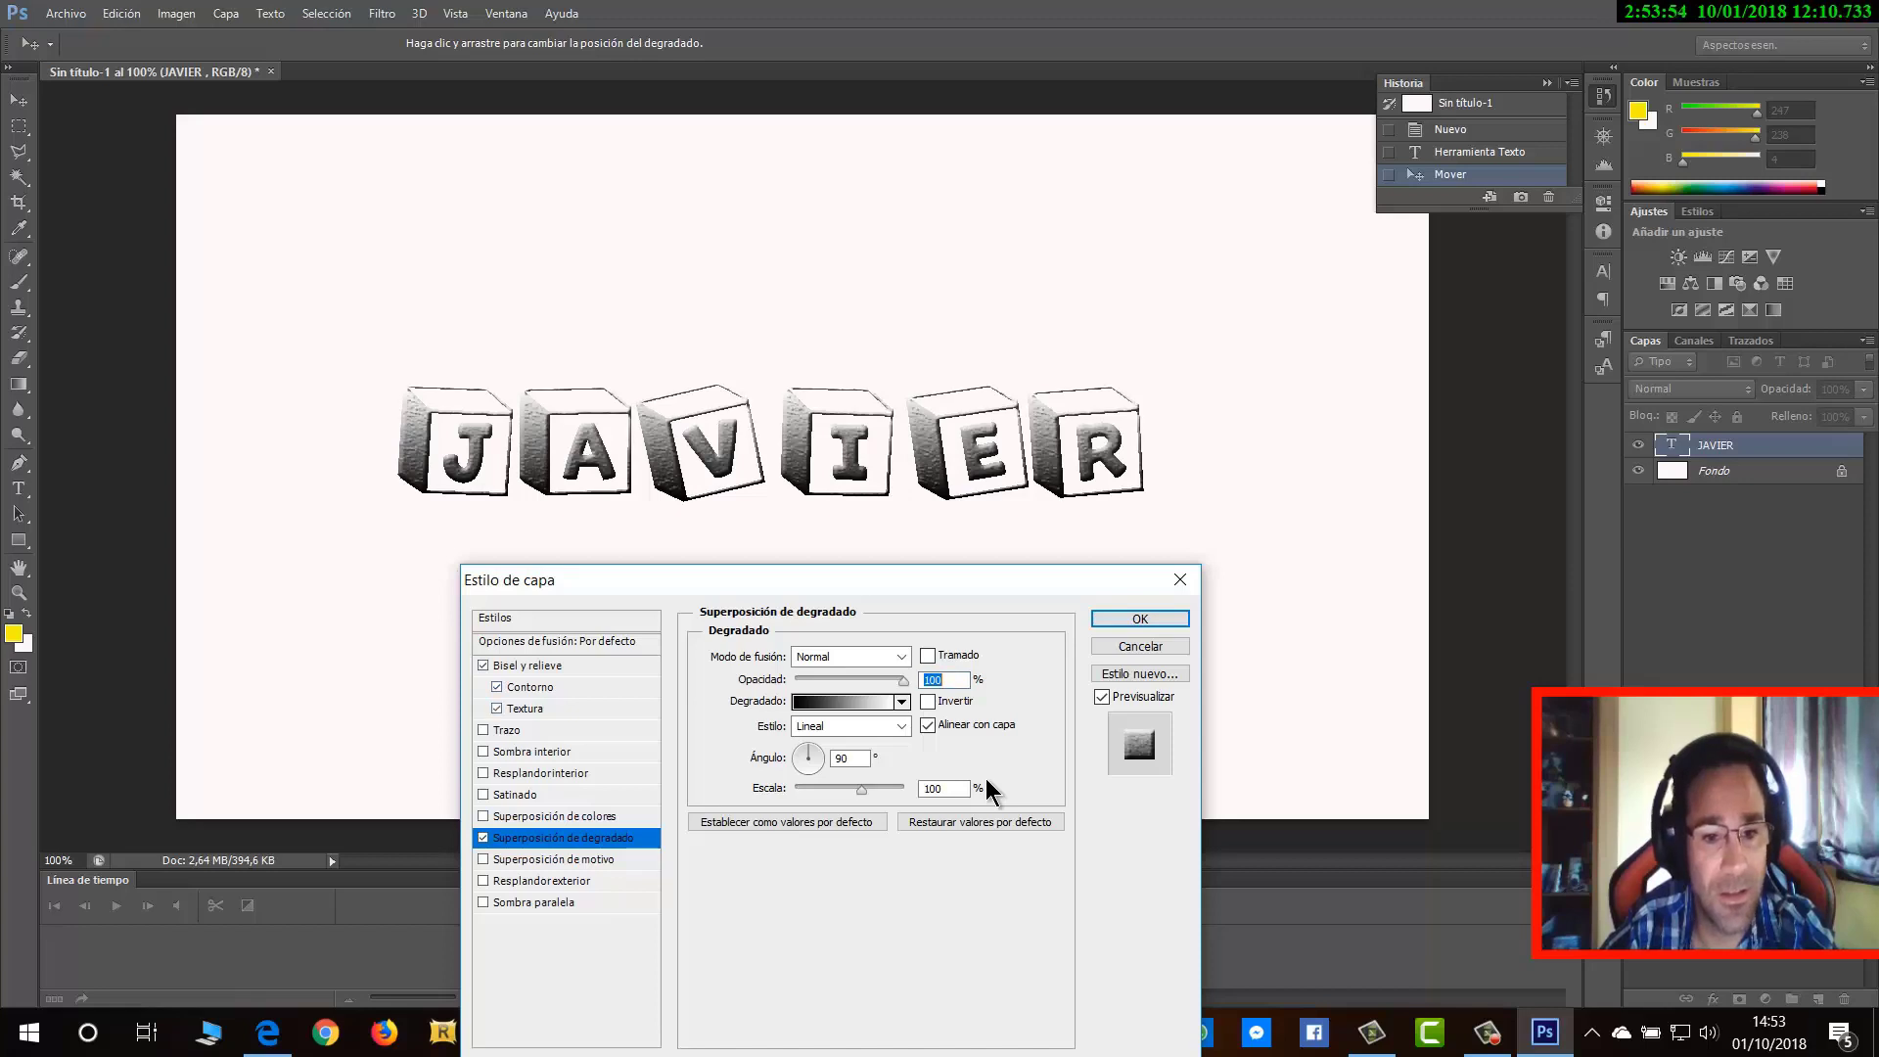
{"action": "left_click", "coordinate": [902, 702]}
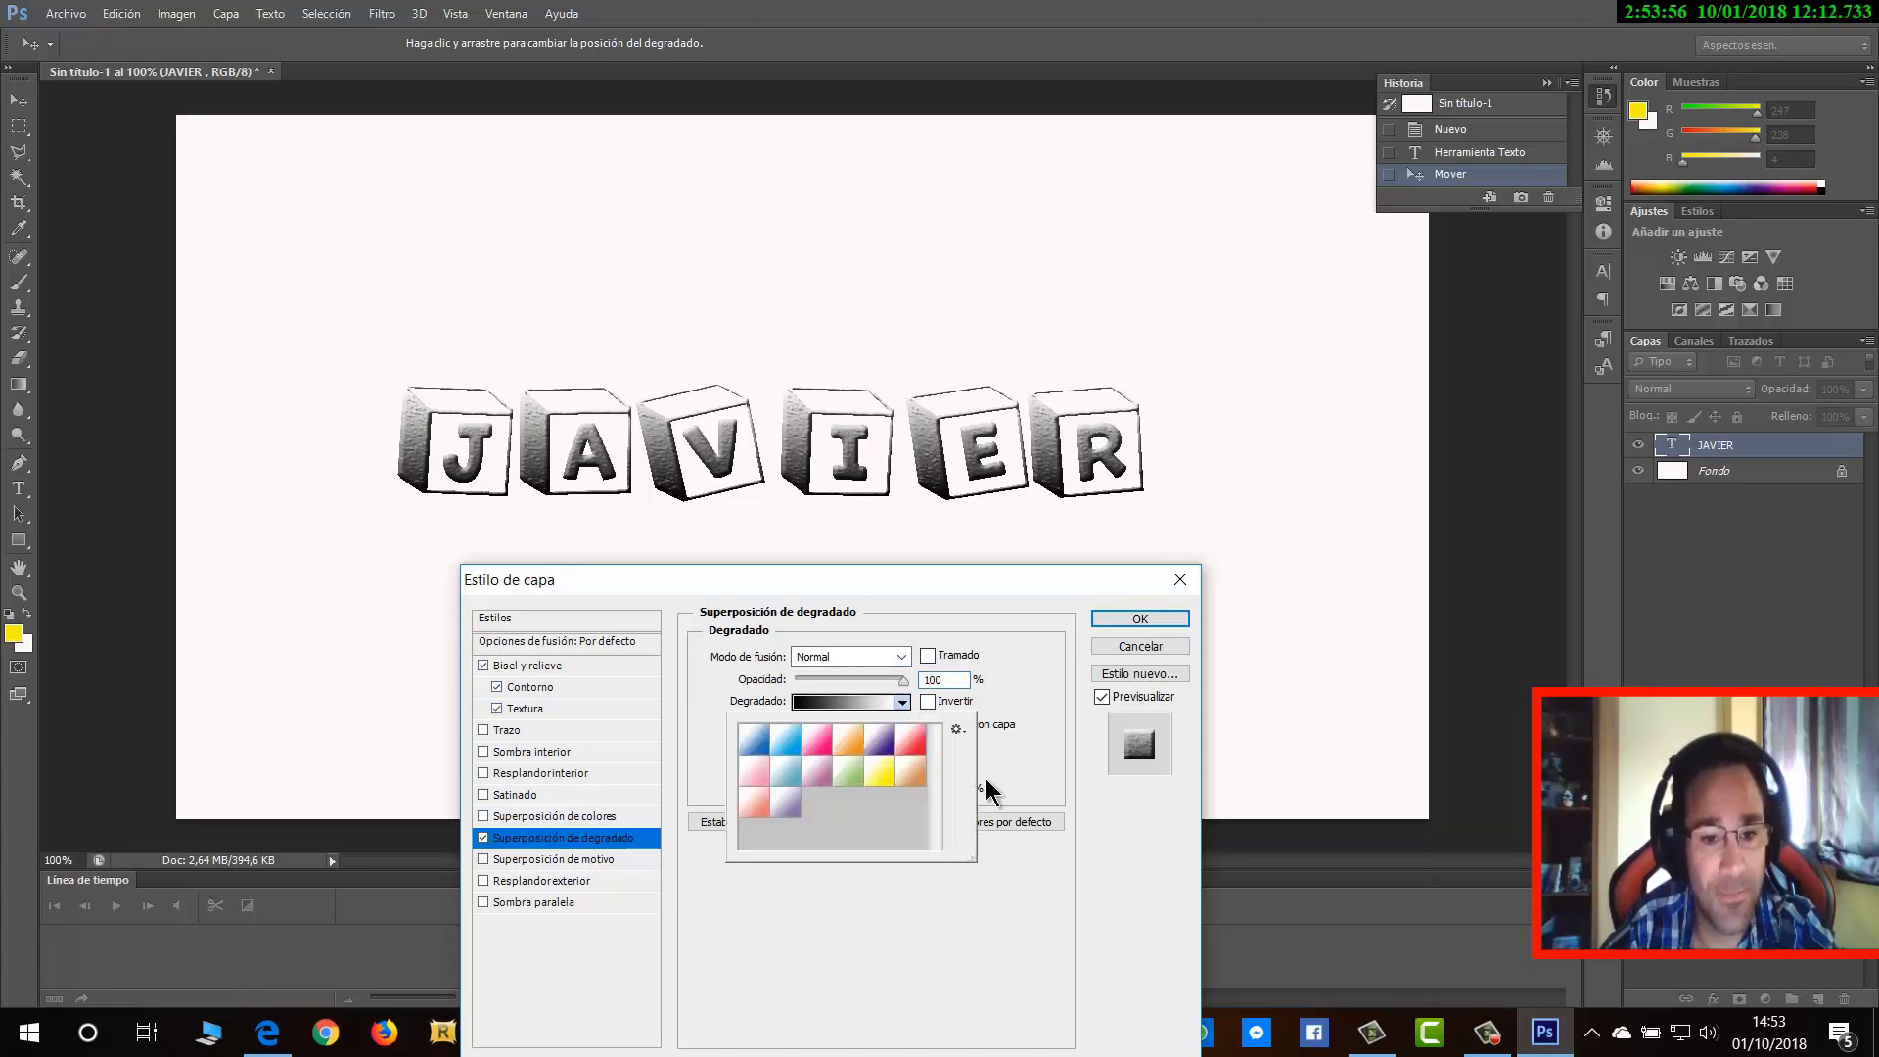
{"action": "left_click", "coordinate": [900, 657]}
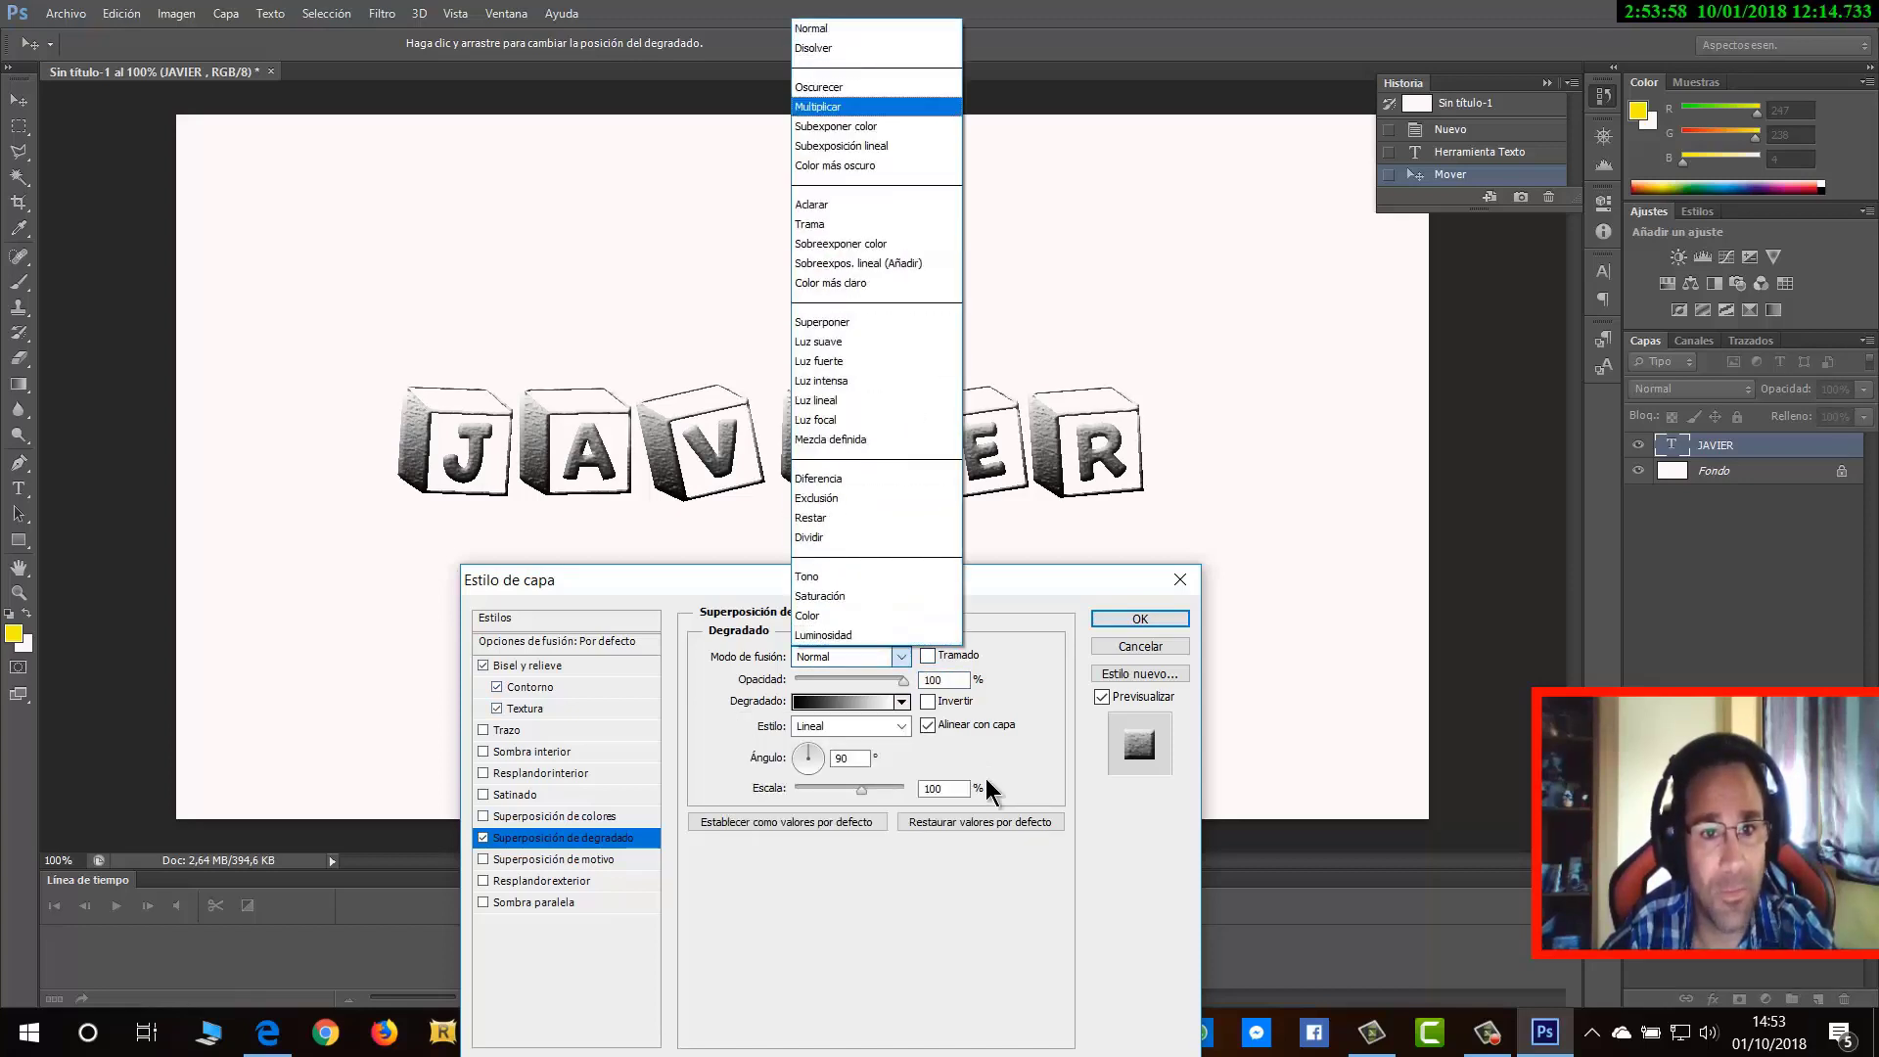
{"action": "left_click", "coordinate": [851, 105]}
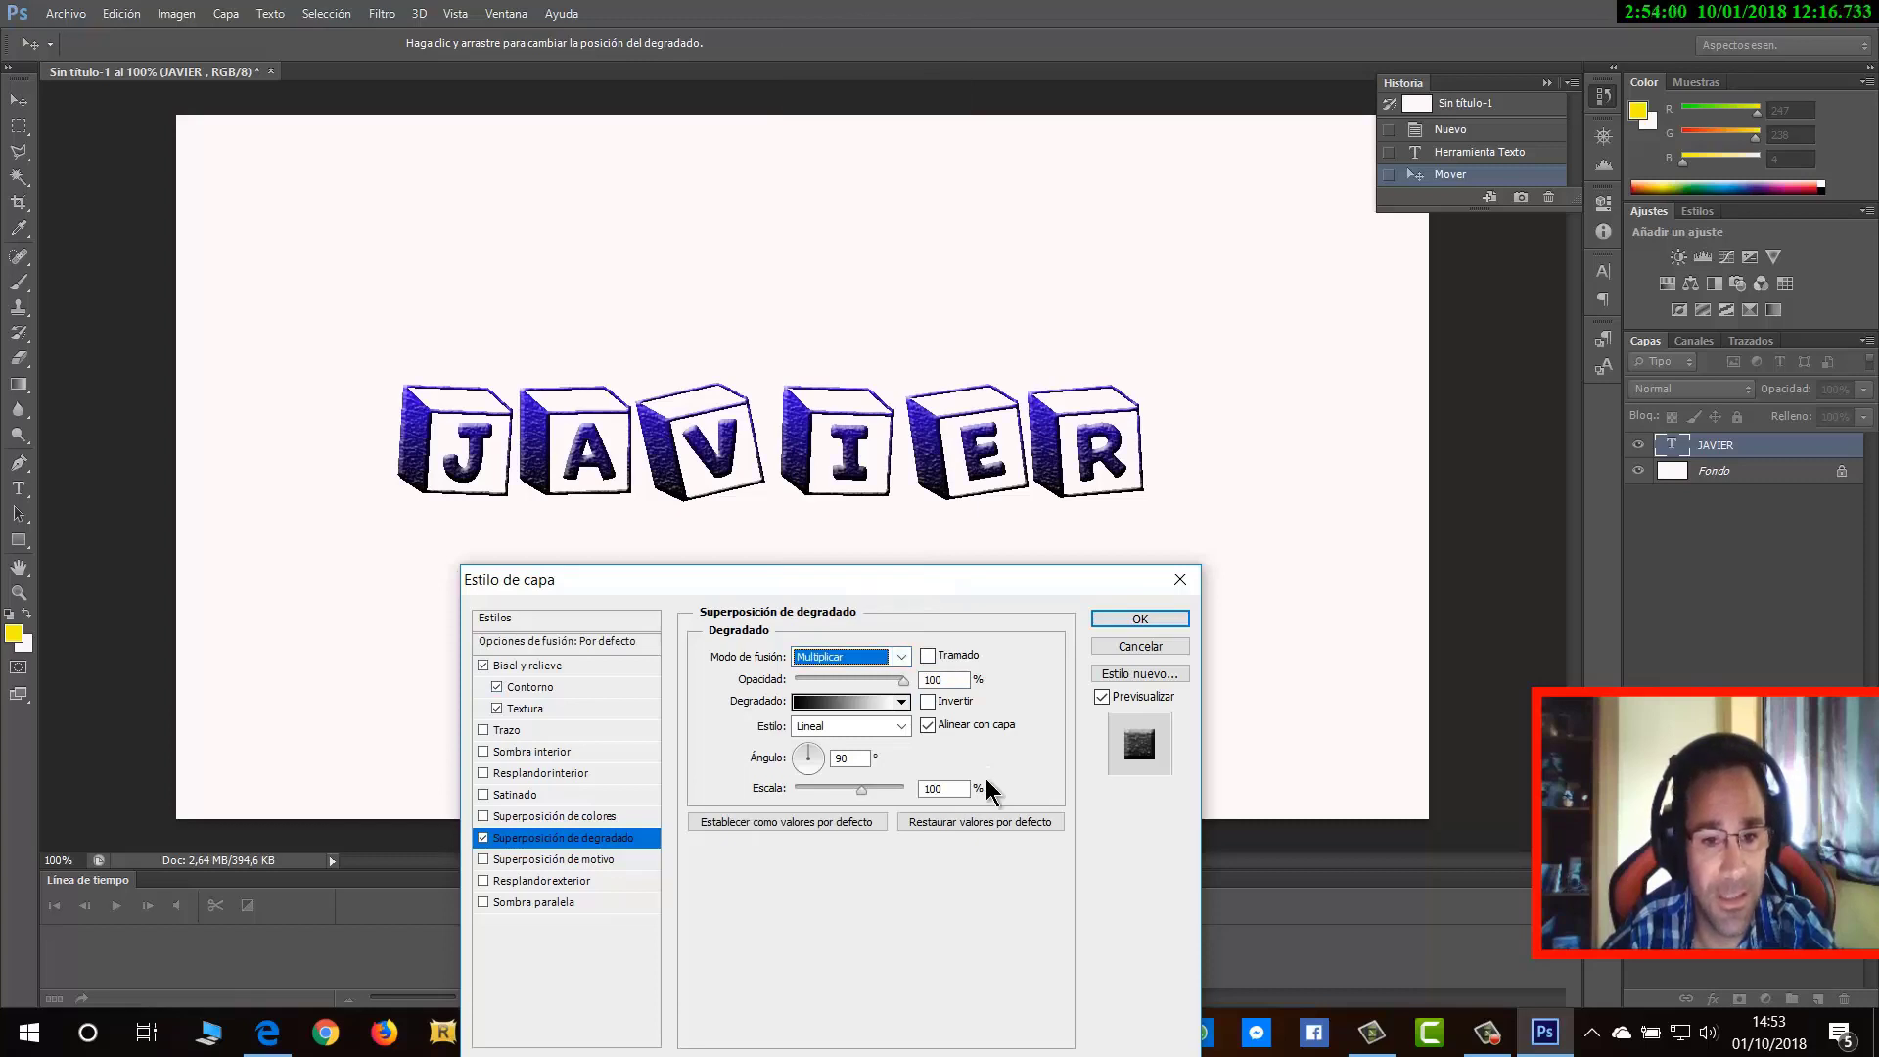
{"action": "left_click", "coordinate": [928, 702]}
{"action": "left_click", "coordinate": [928, 702]}
{"action": "left_click", "coordinate": [927, 702]}
{"action": "left_click", "coordinate": [928, 702]}
Enable Trazo, Sombra interior, Resplandor exterior and Sombra paralela for the name layer and apply the layer style
{"action": "left_click", "coordinate": [484, 730]}
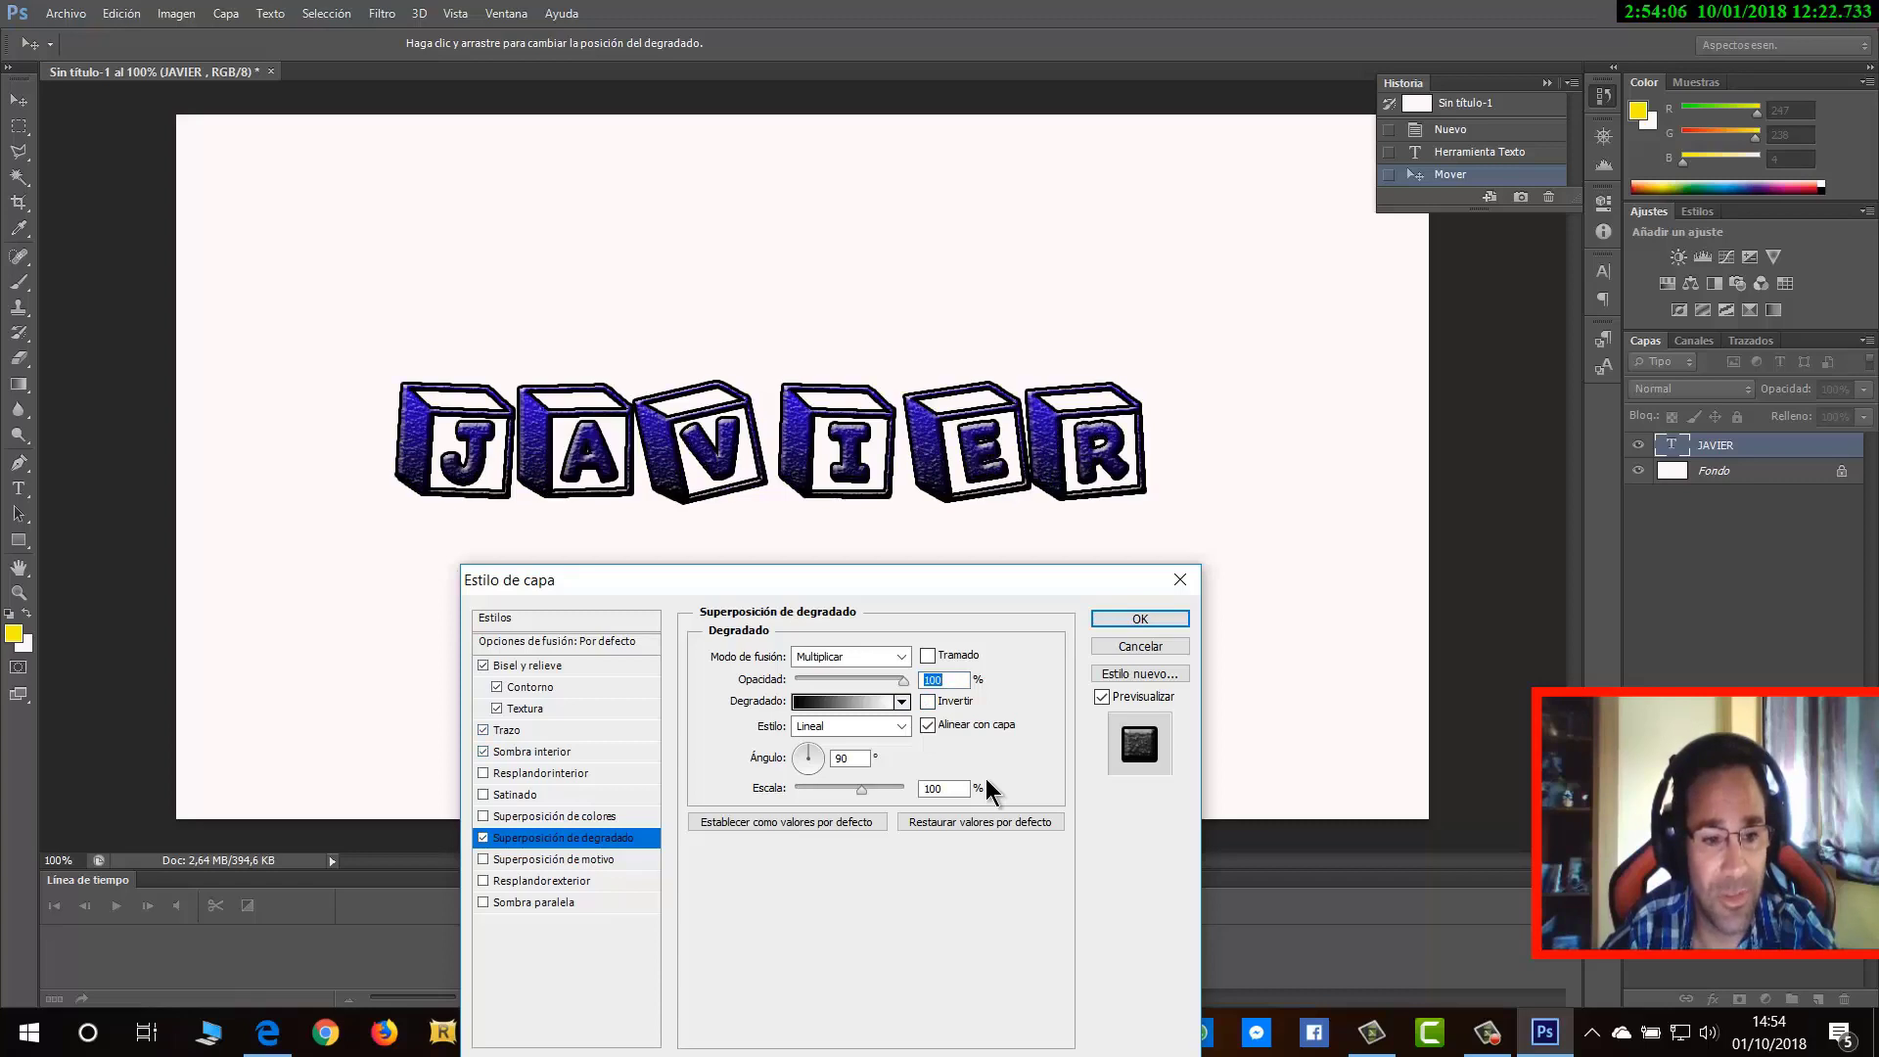
{"action": "key", "text": "Return"}
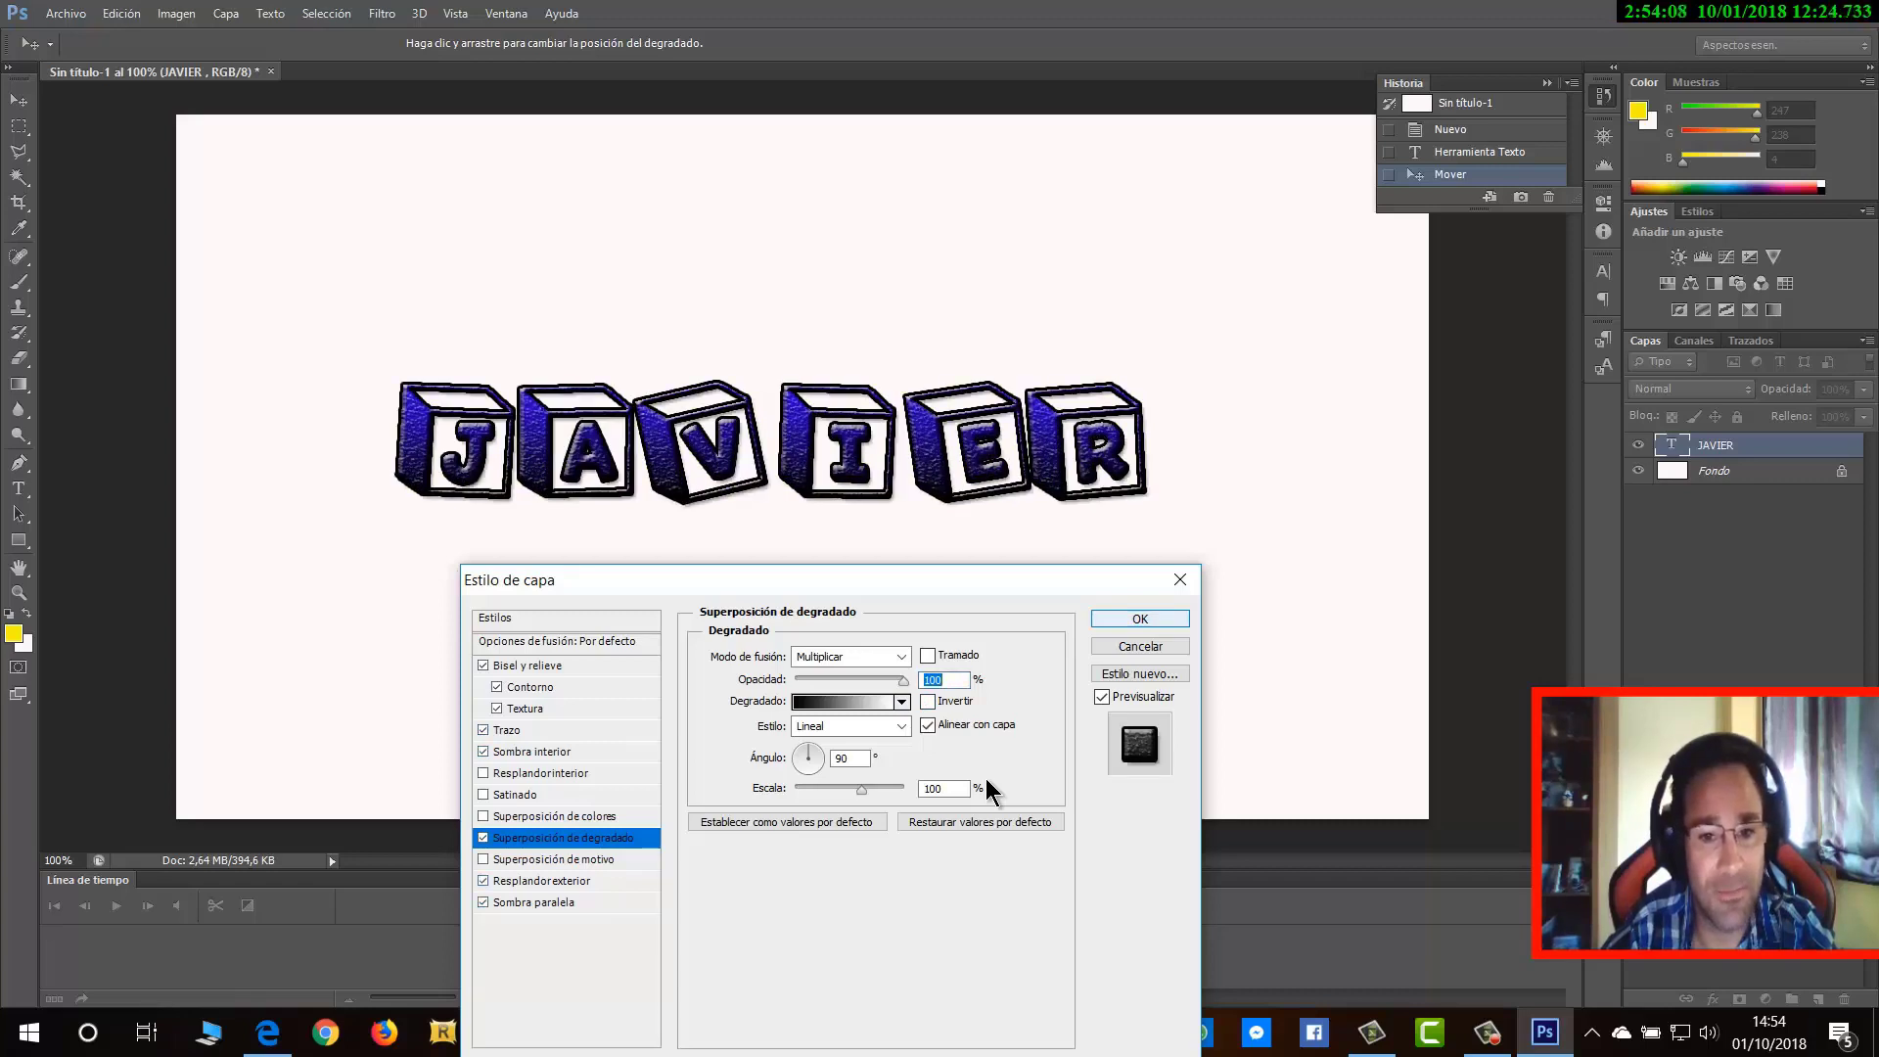
Enlarge the name text with Free Transform to about 119% width and 113% height and centre it in the canvas's upper half
{"action": "left_click", "coordinate": [122, 13]}
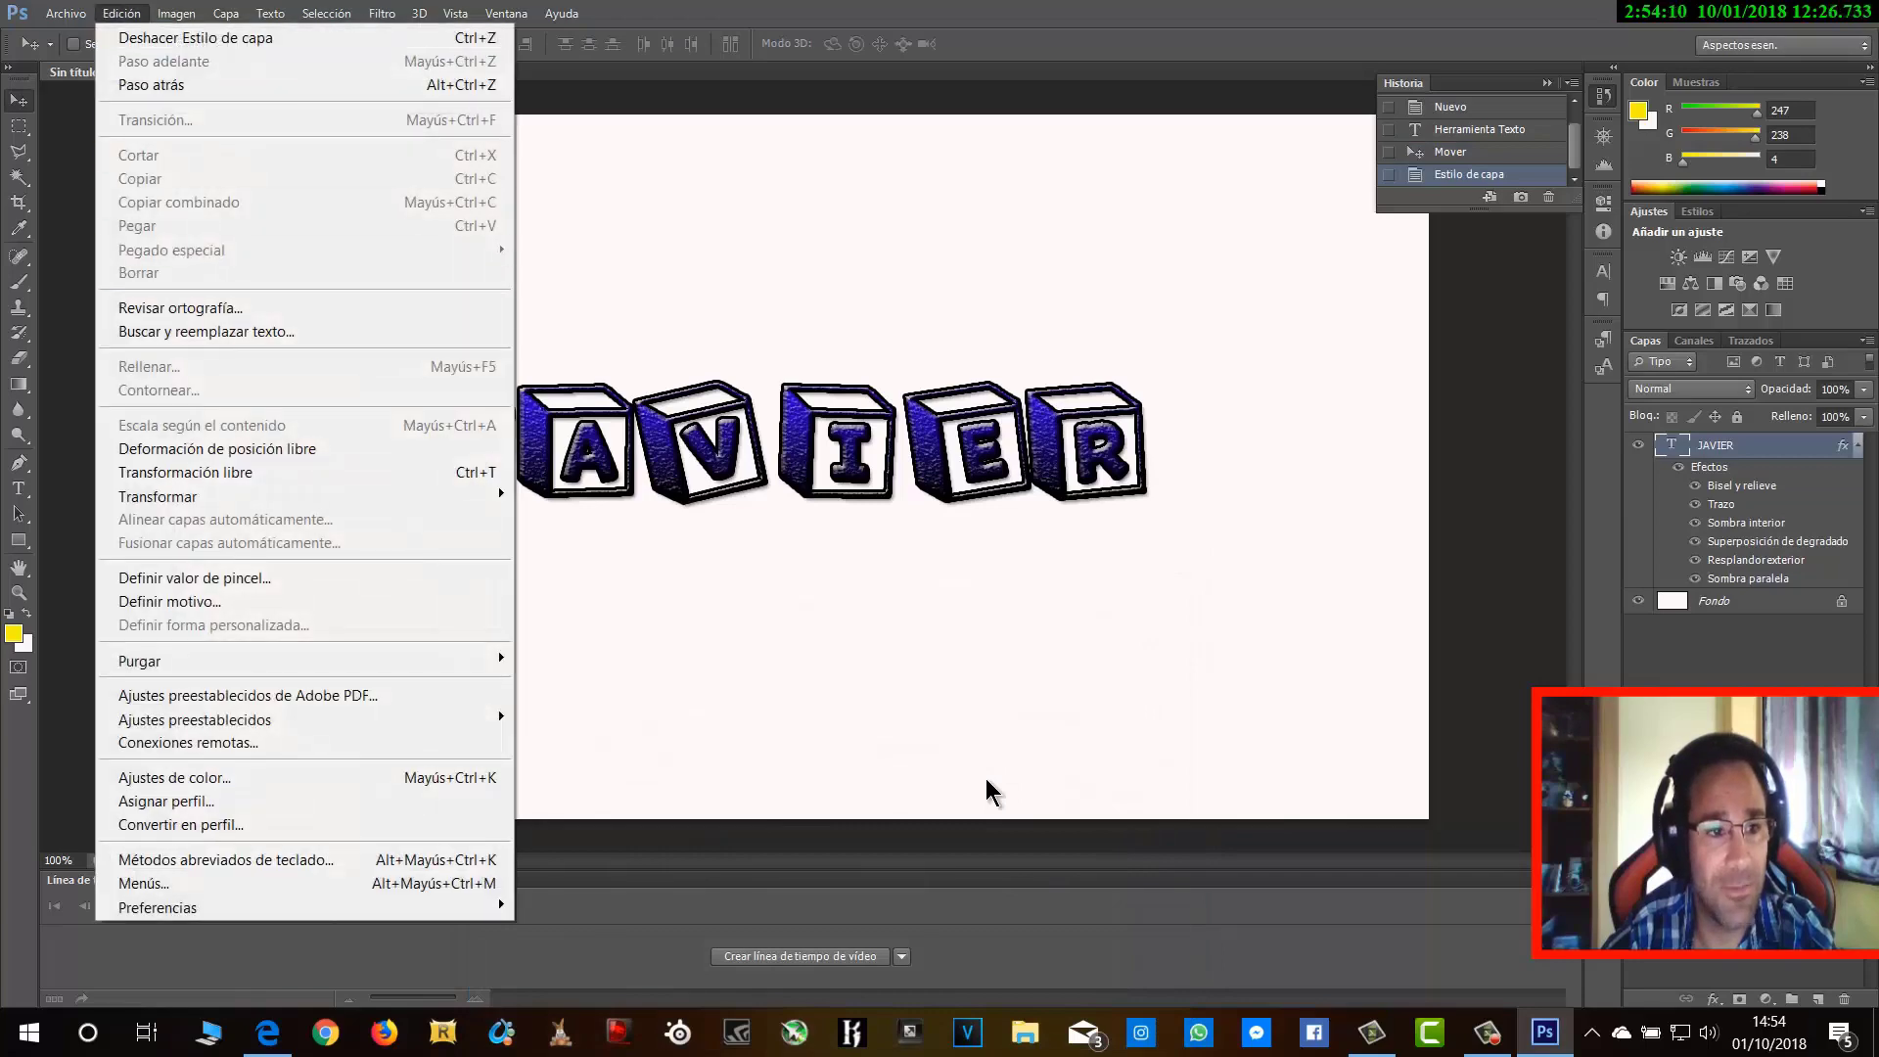
{"action": "key", "text": "Return"}
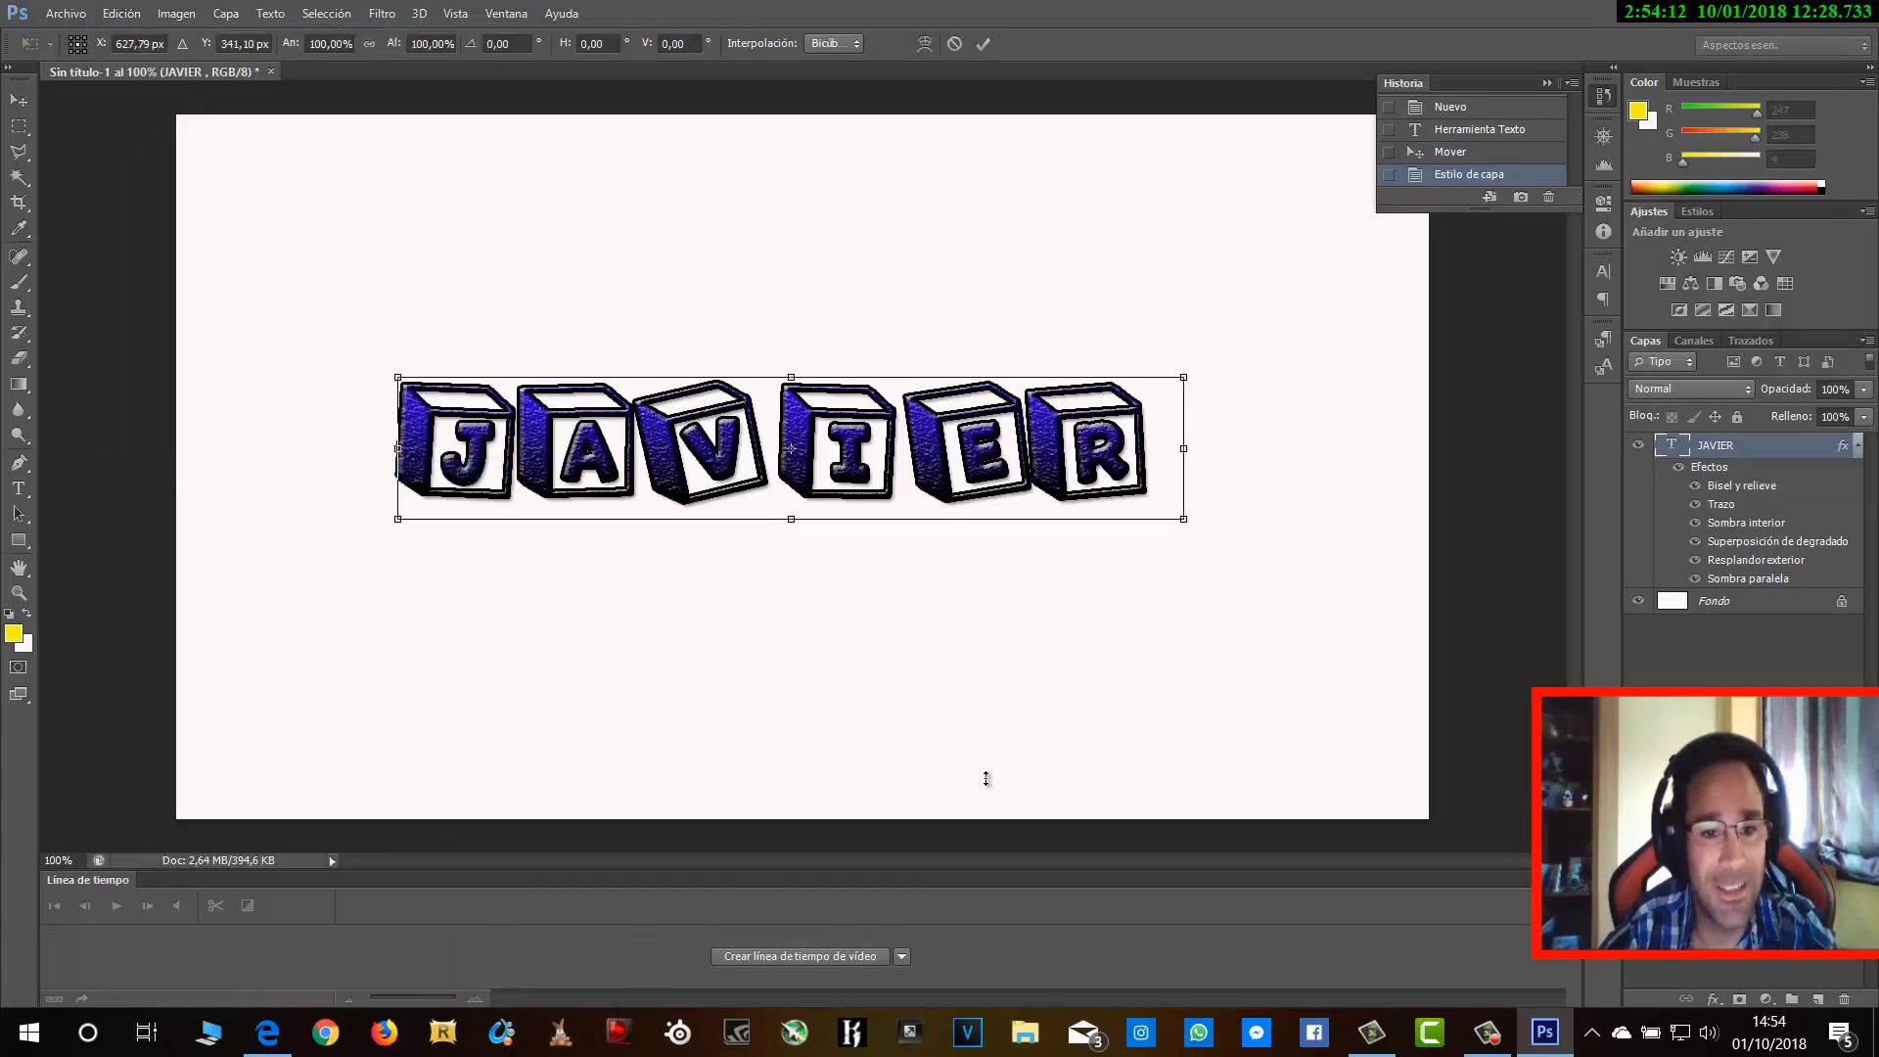
{"action": "mouse_move", "coordinate": [1183, 518]}
{"action": "left_mouse_down"}
{"action": "mouse_move", "coordinate": [1225, 569]}
{"action": "mouse_move", "coordinate": [1318, 562]}
{"action": "mouse_move", "coordinate": [1332, 537]}
{"action": "left_mouse_up"}
{"action": "mouse_move", "coordinate": [1164, 466]}
{"action": "left_mouse_down"}
{"action": "mouse_move", "coordinate": [943, 313]}
{"action": "mouse_move", "coordinate": [1153, 313]}
{"action": "mouse_move", "coordinate": [1157, 335]}
{"action": "left_mouse_up"}
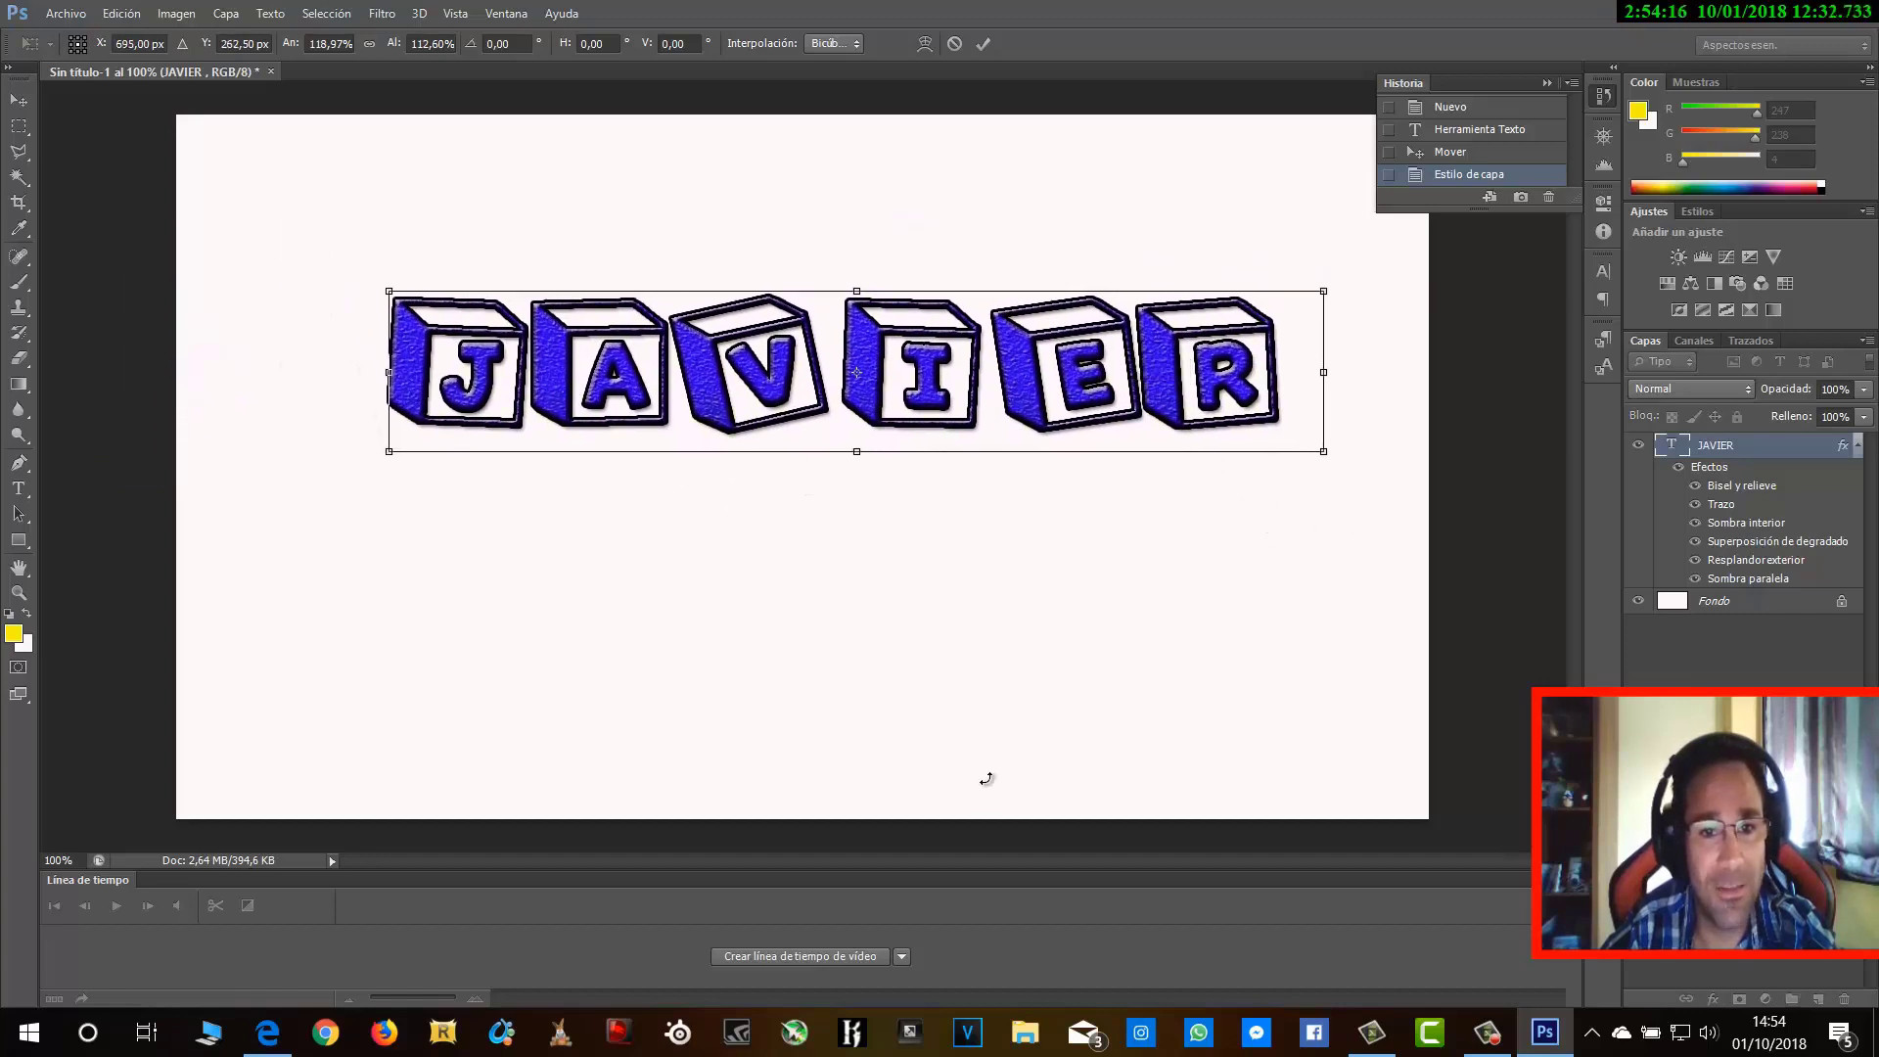
{"action": "left_click_drag", "start_coordinate": [843, 392], "coordinate": [799, 440]}
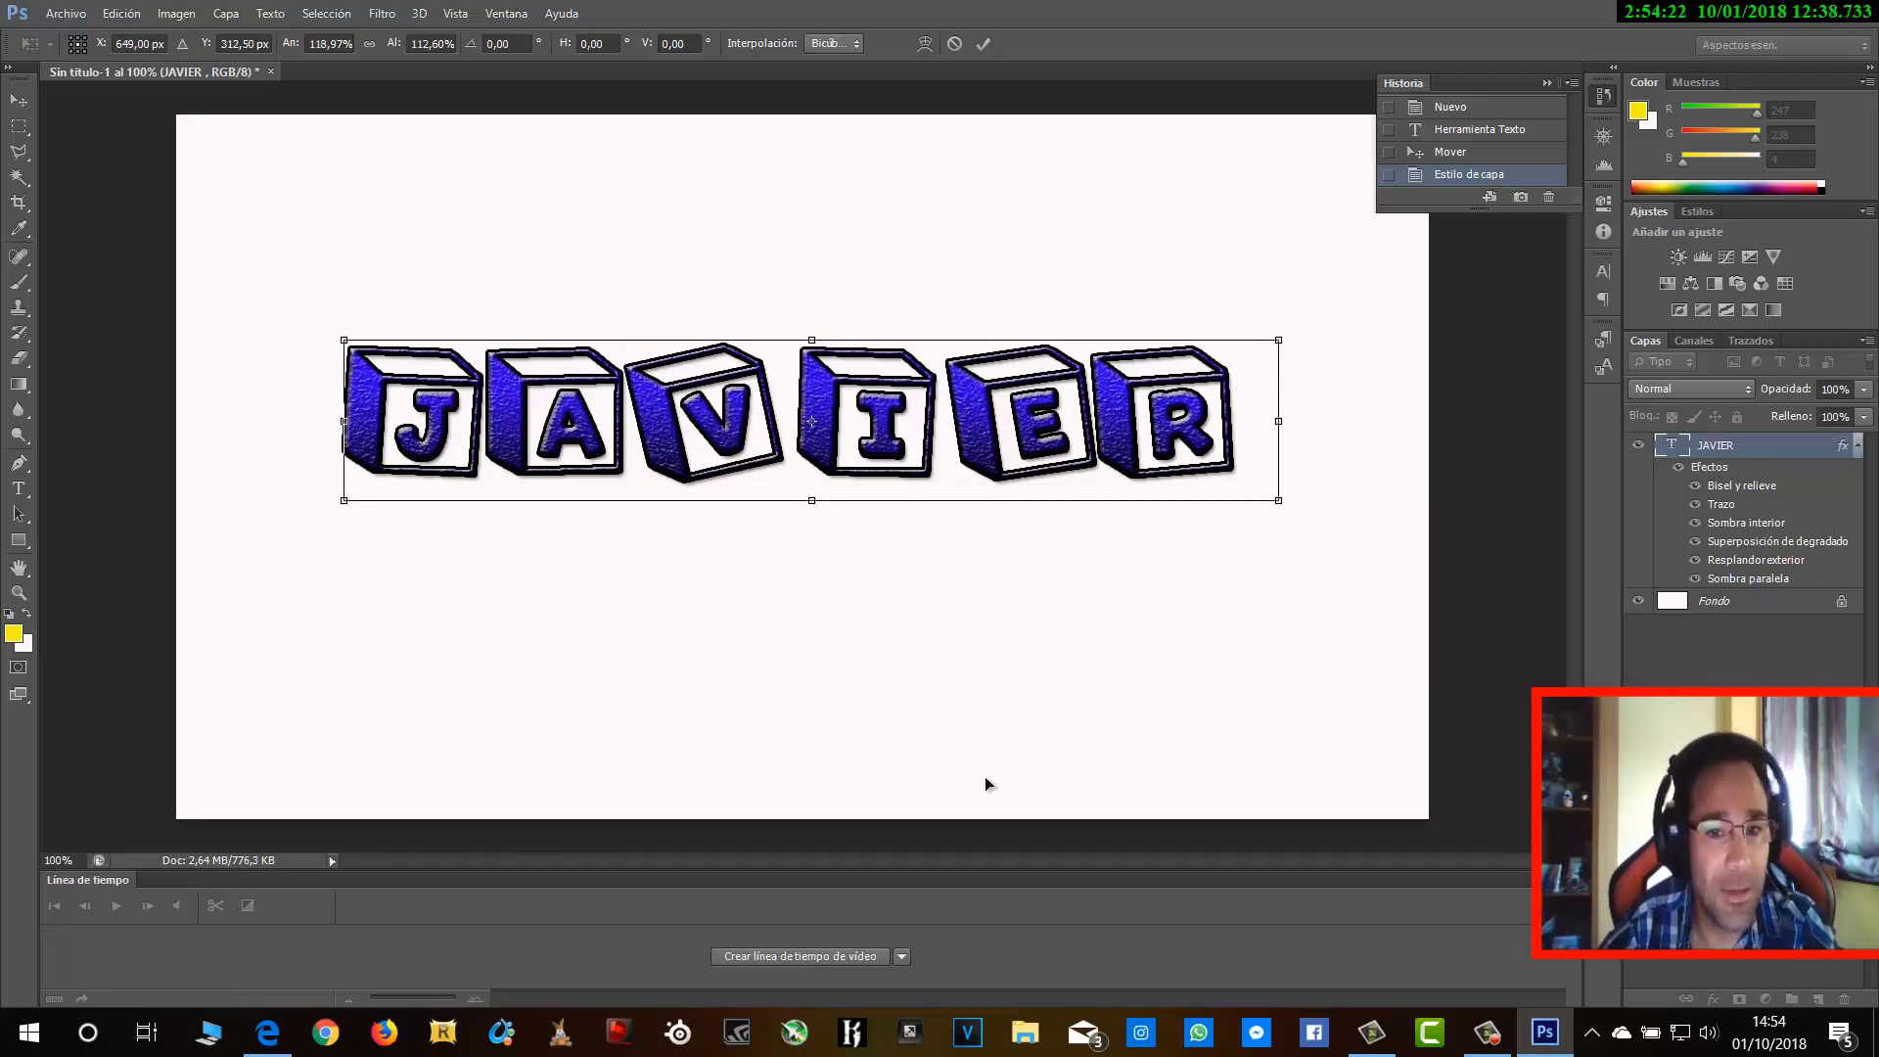
{"action": "key", "text": "alt"}
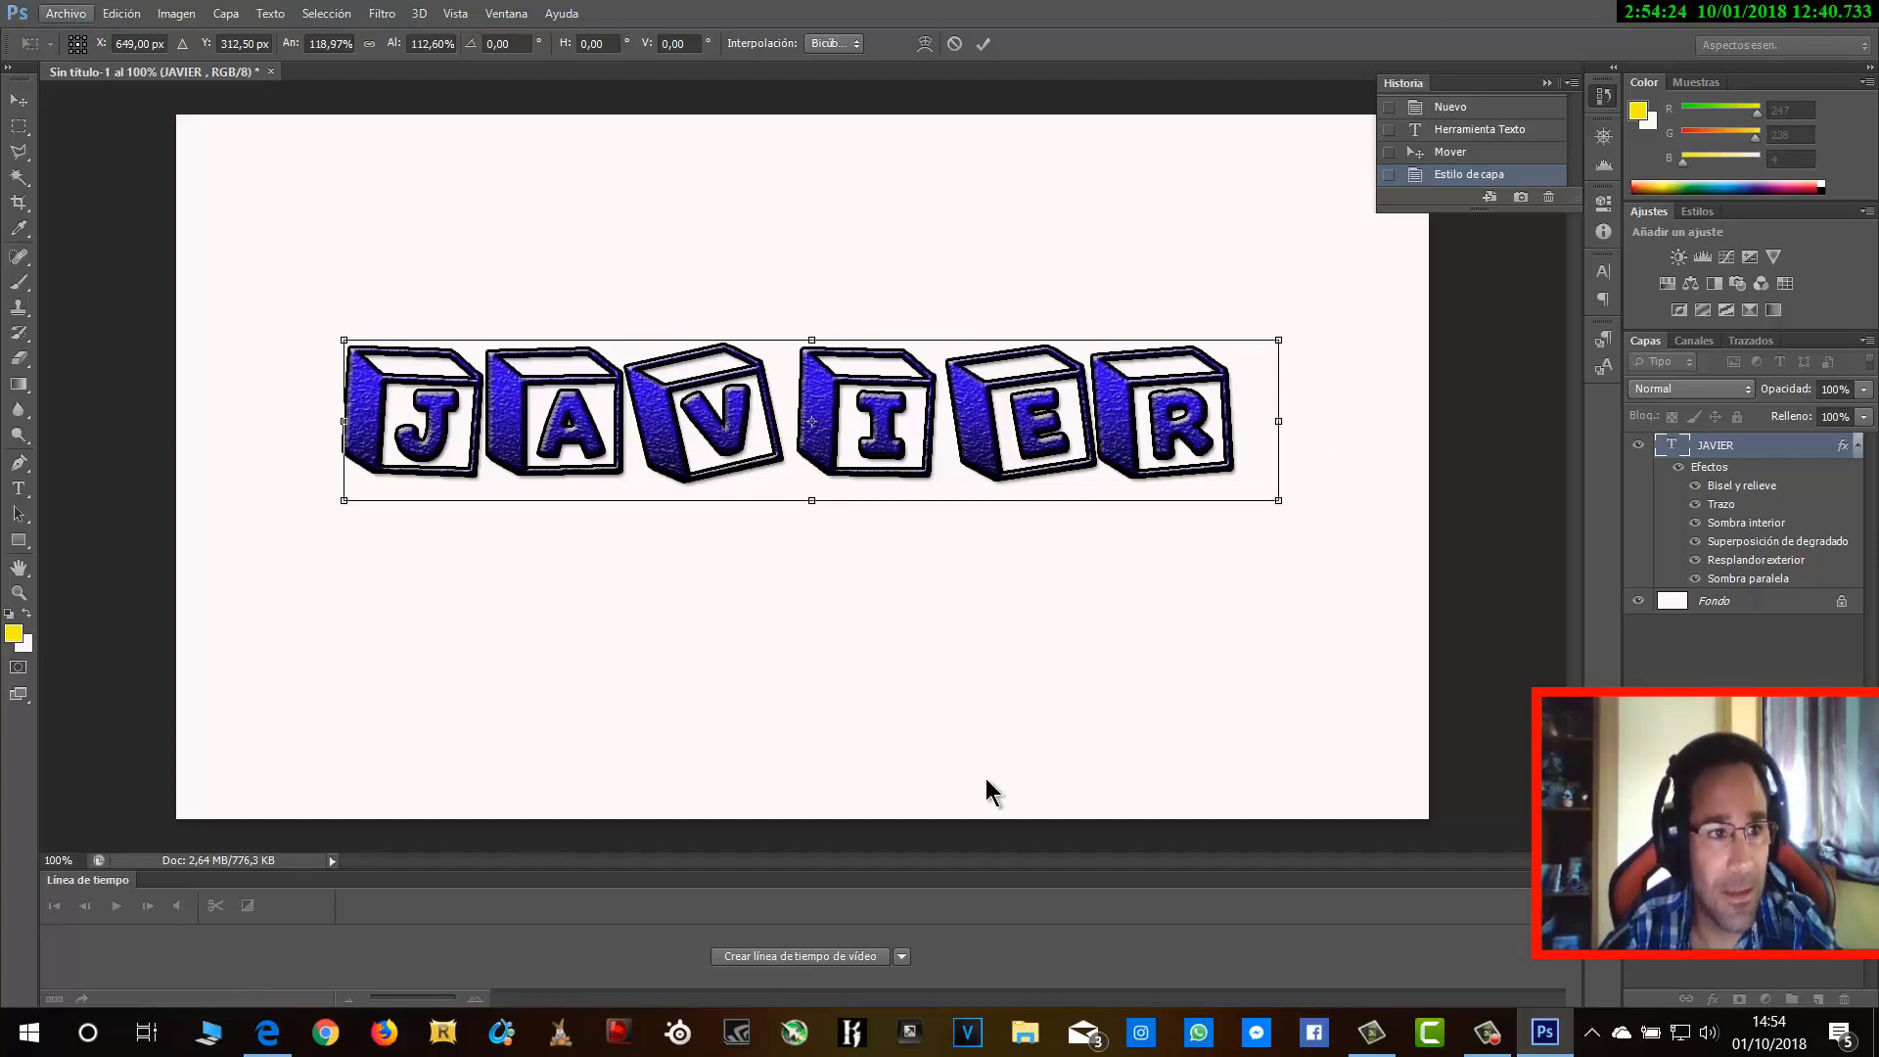
{"action": "key", "text": "alt"}
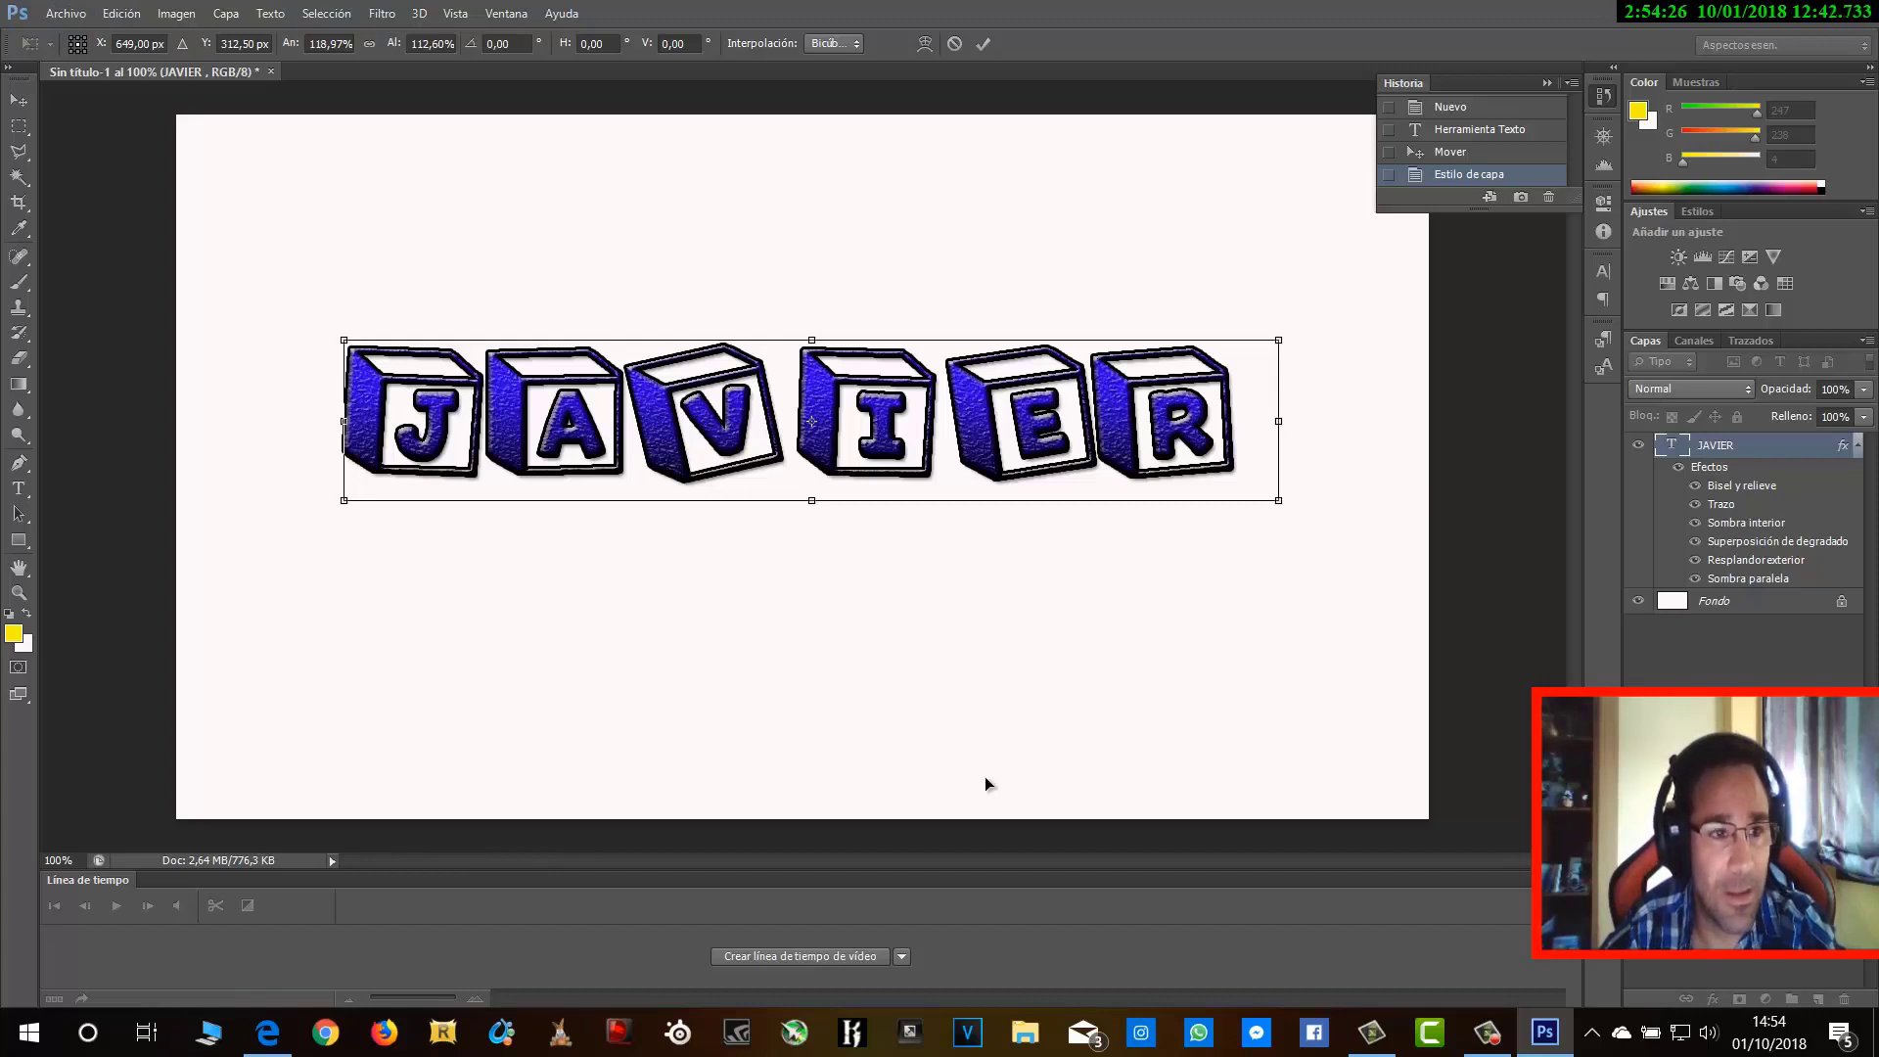
{"action": "key", "text": "alt+a"}
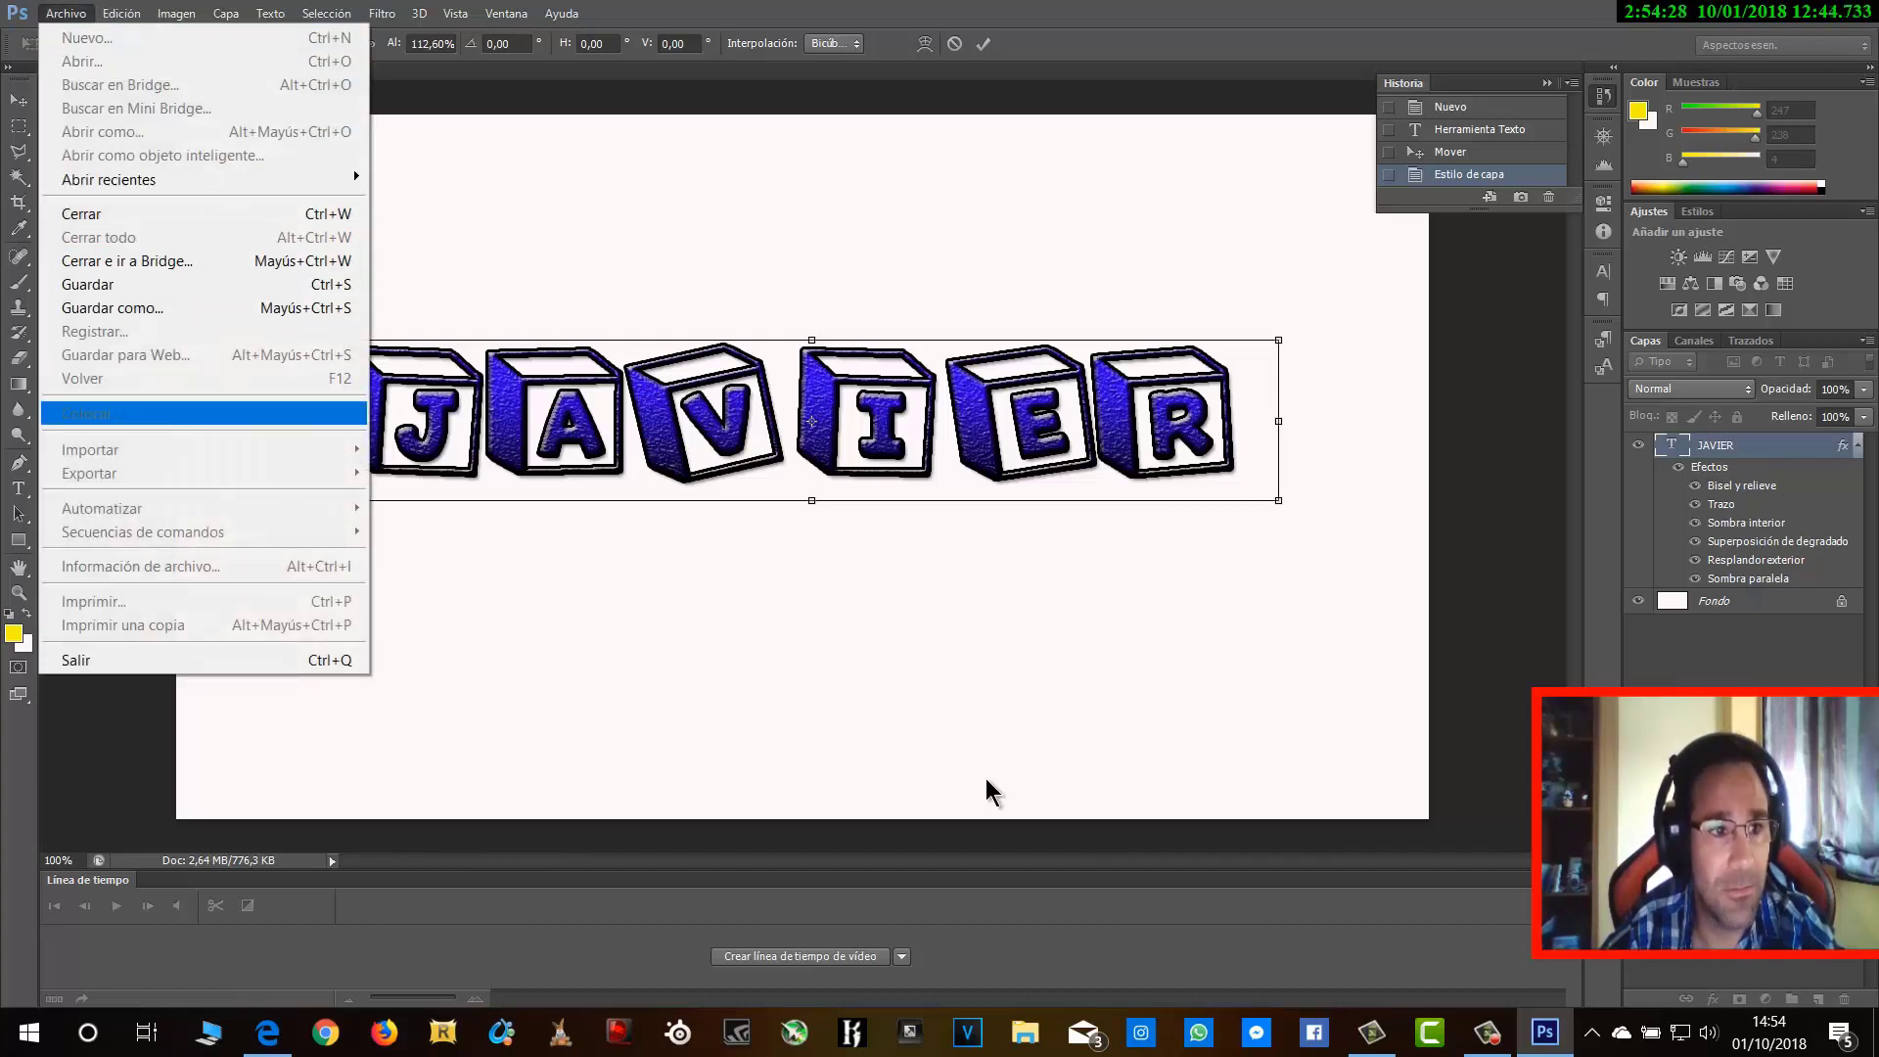
{"action": "key", "text": "Down"}
{"action": "key", "text": "Down"}
{"action": "key", "text": "Down"}
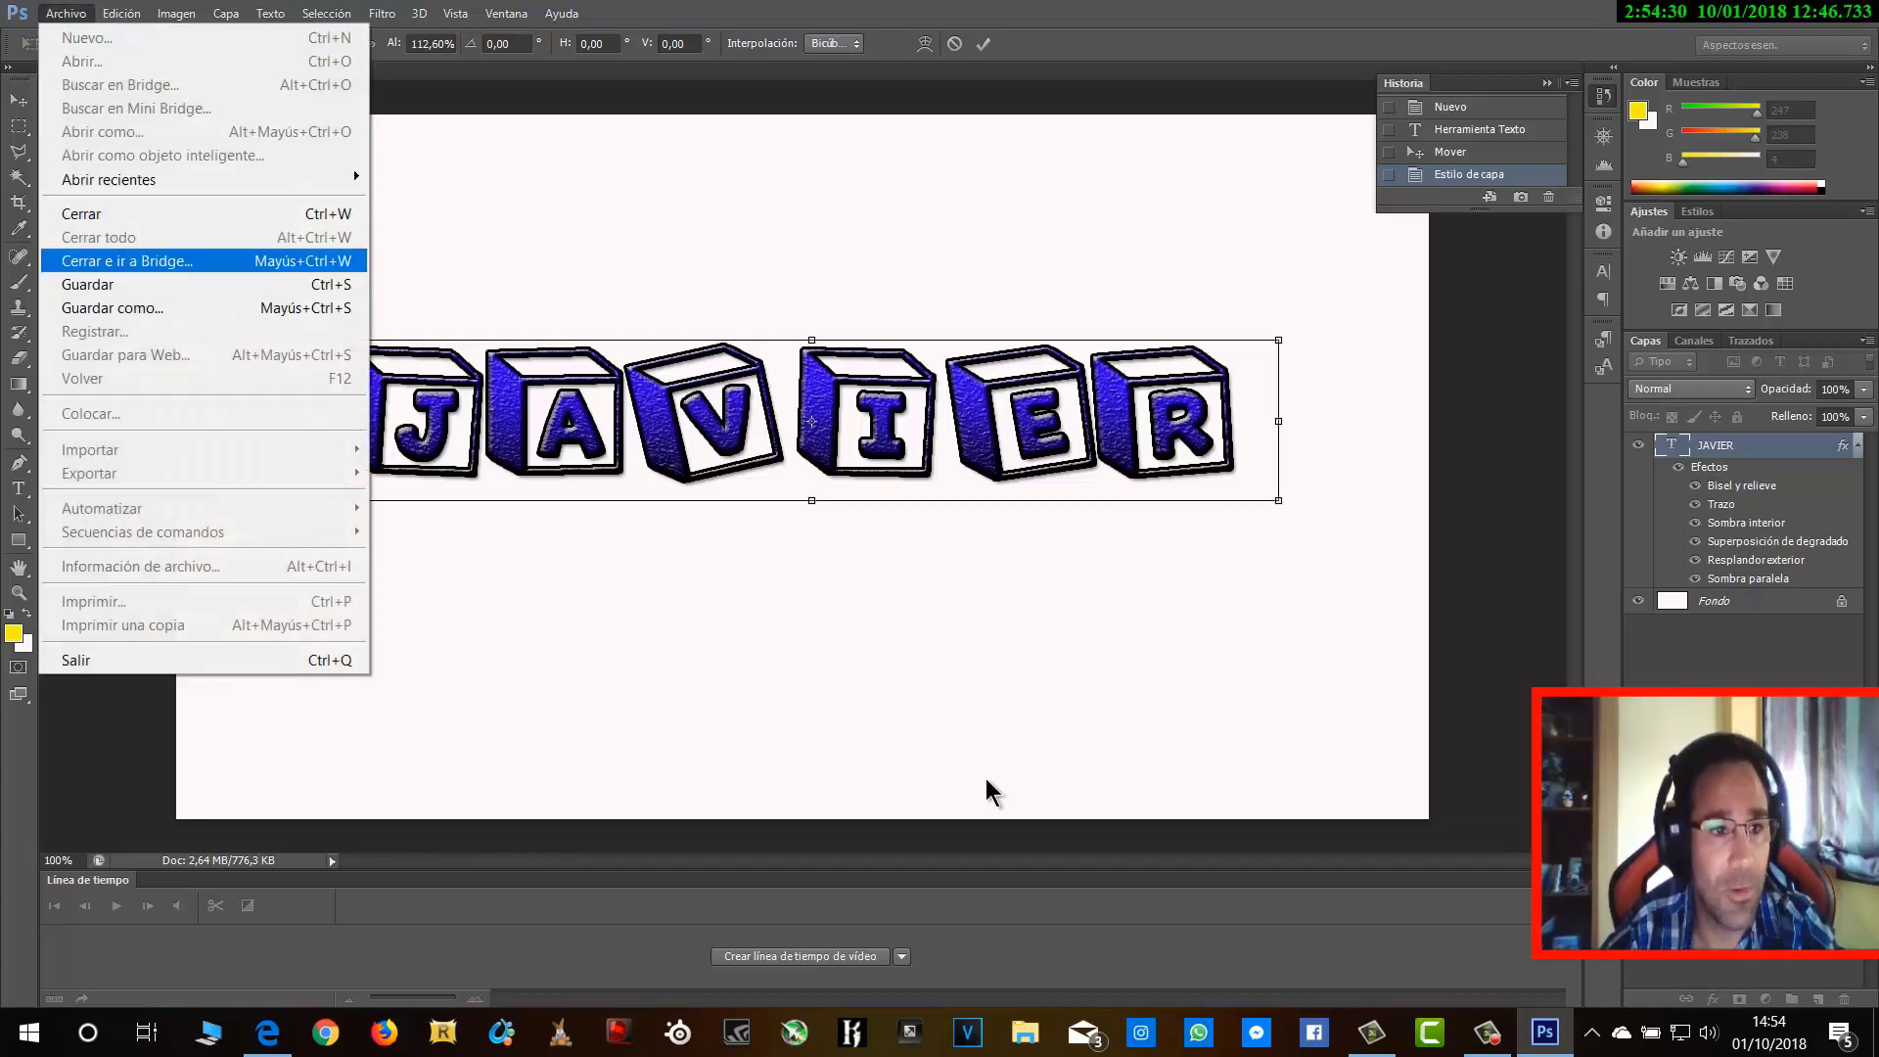
{"action": "key", "text": "Return"}
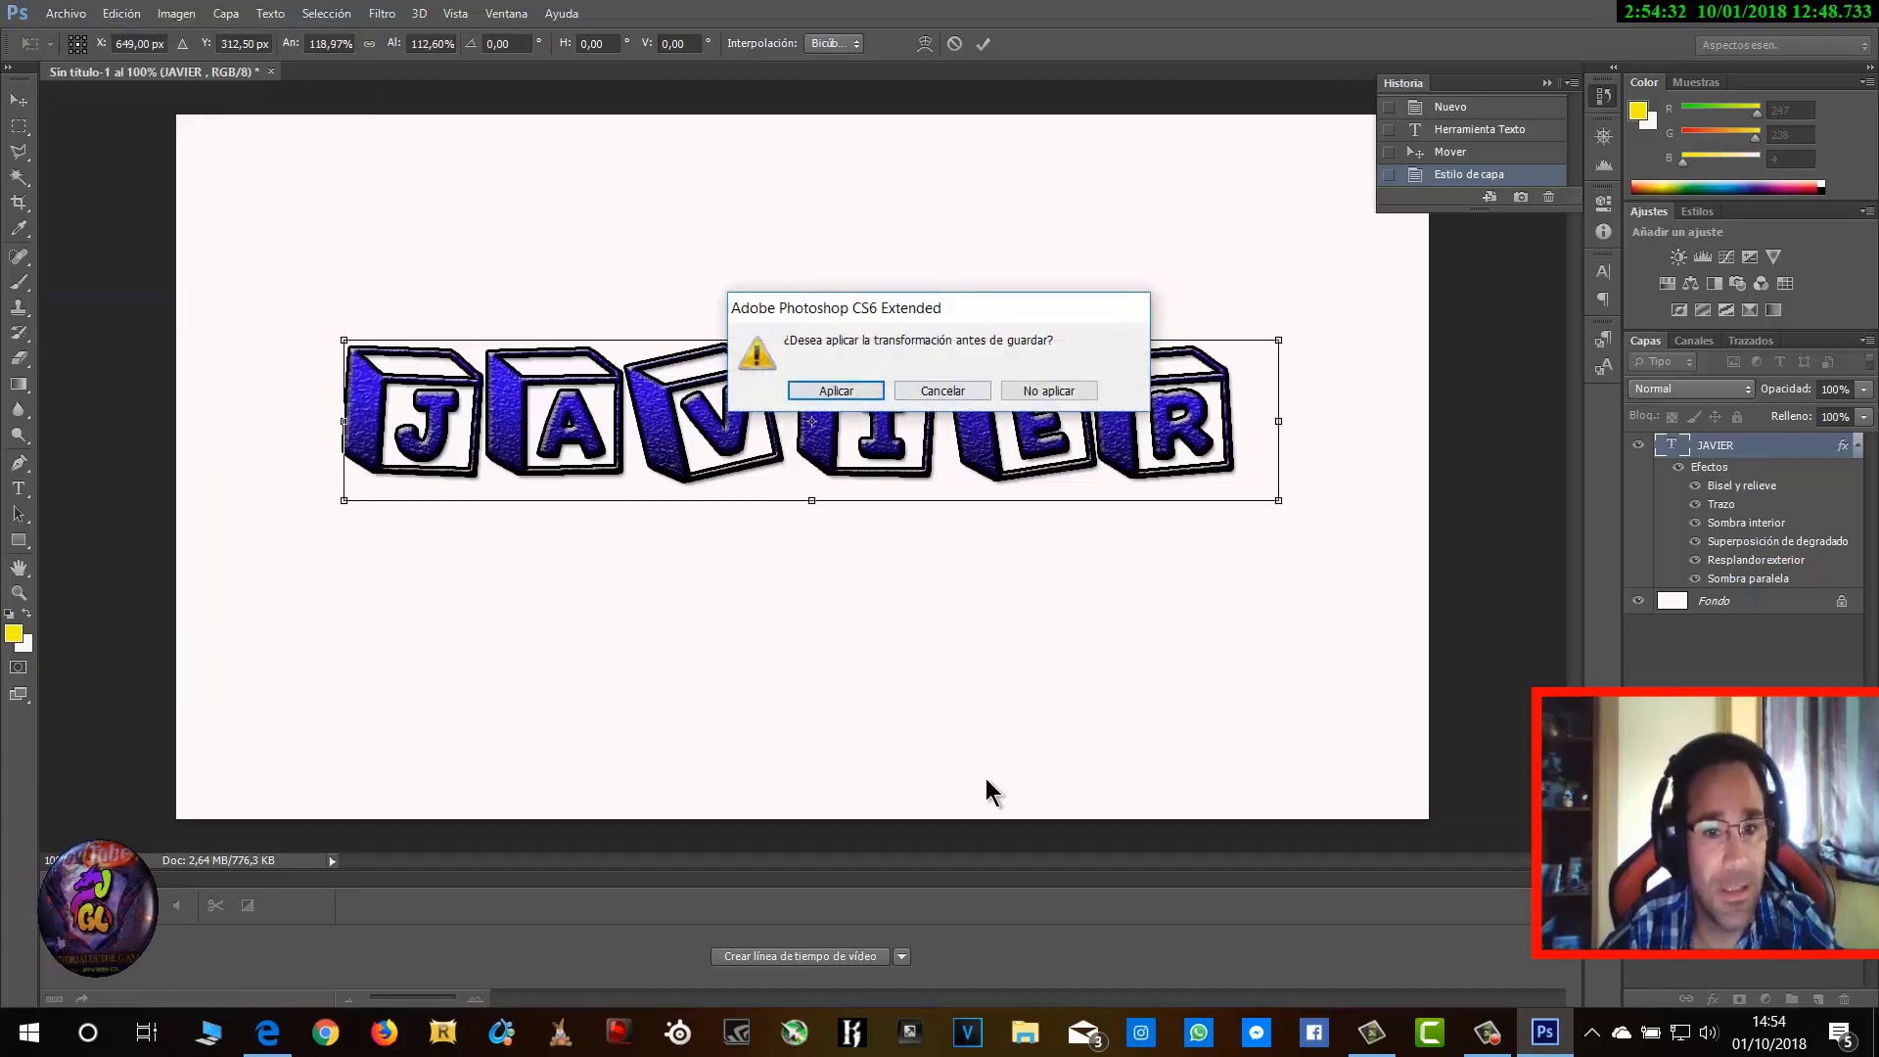
{"action": "key", "text": "Tab"}
{"action": "key", "text": "Return"}
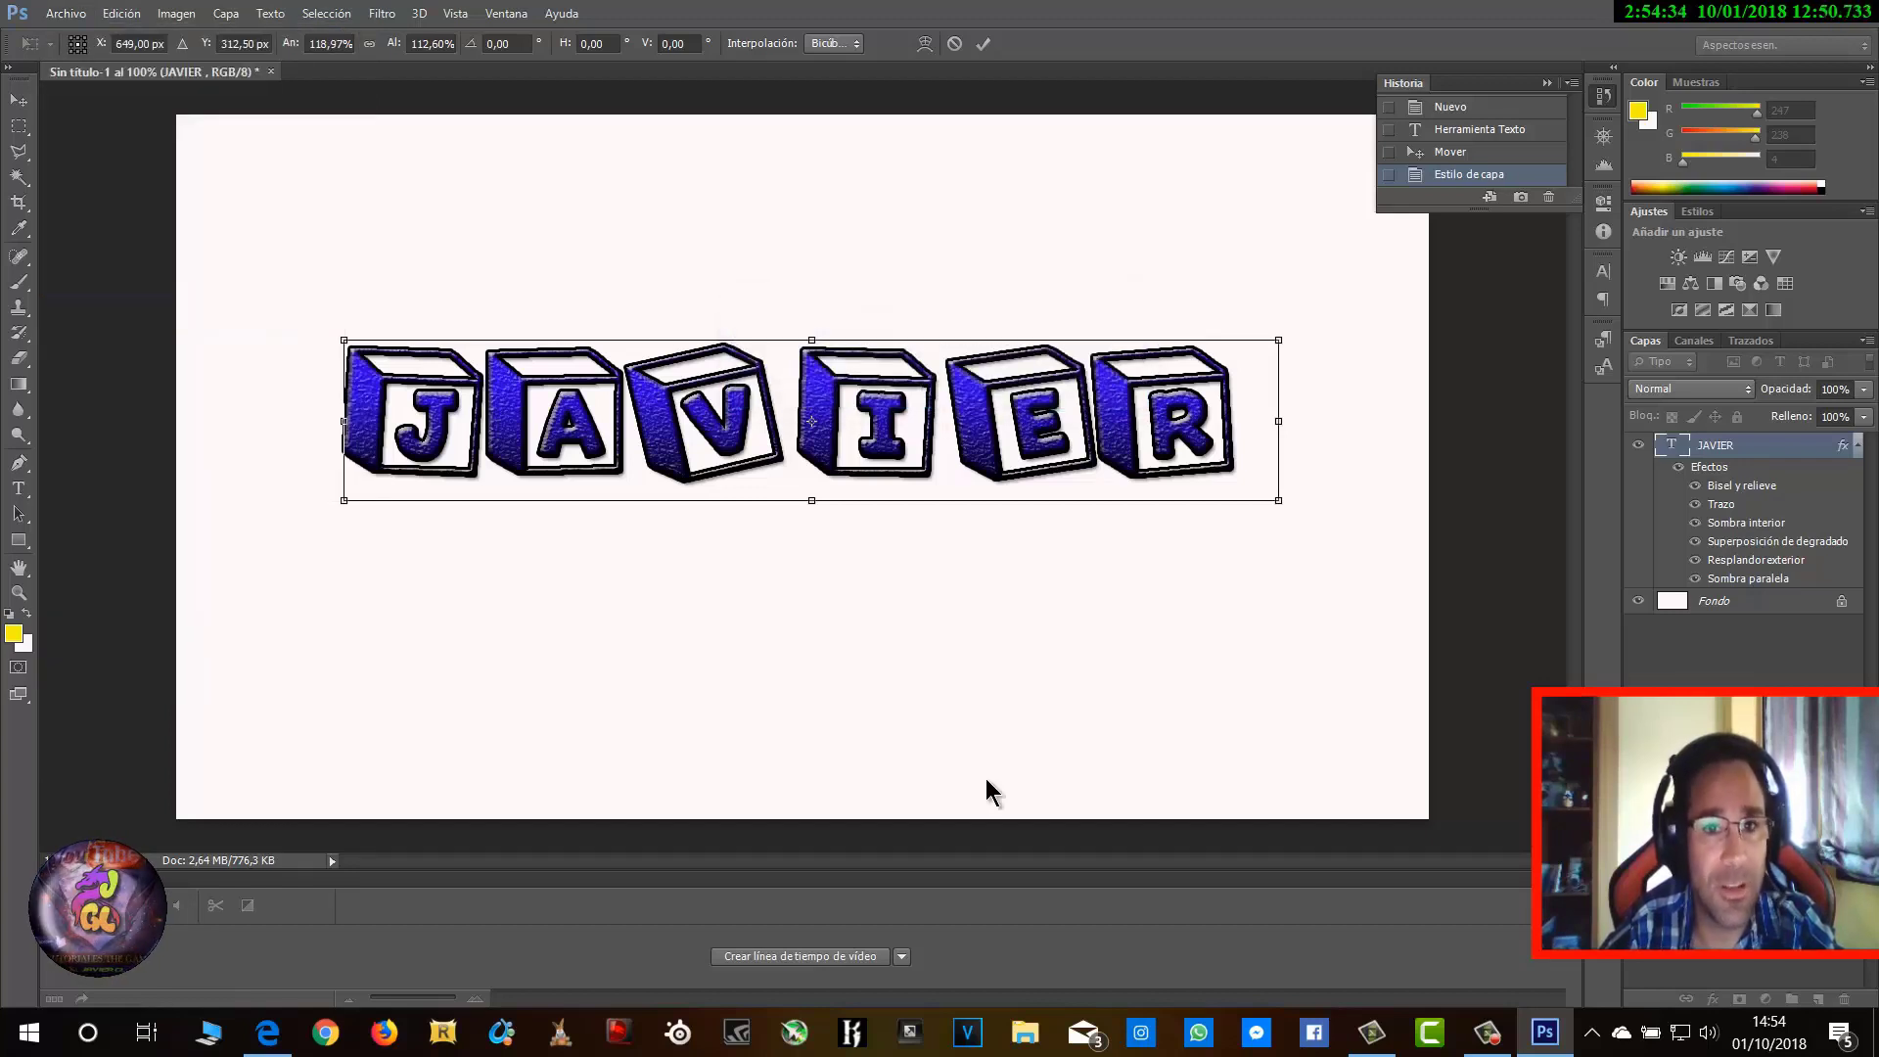
Commit the name text's transformation and start saving the document with PNG as the file format
{"action": "key", "text": "Return"}
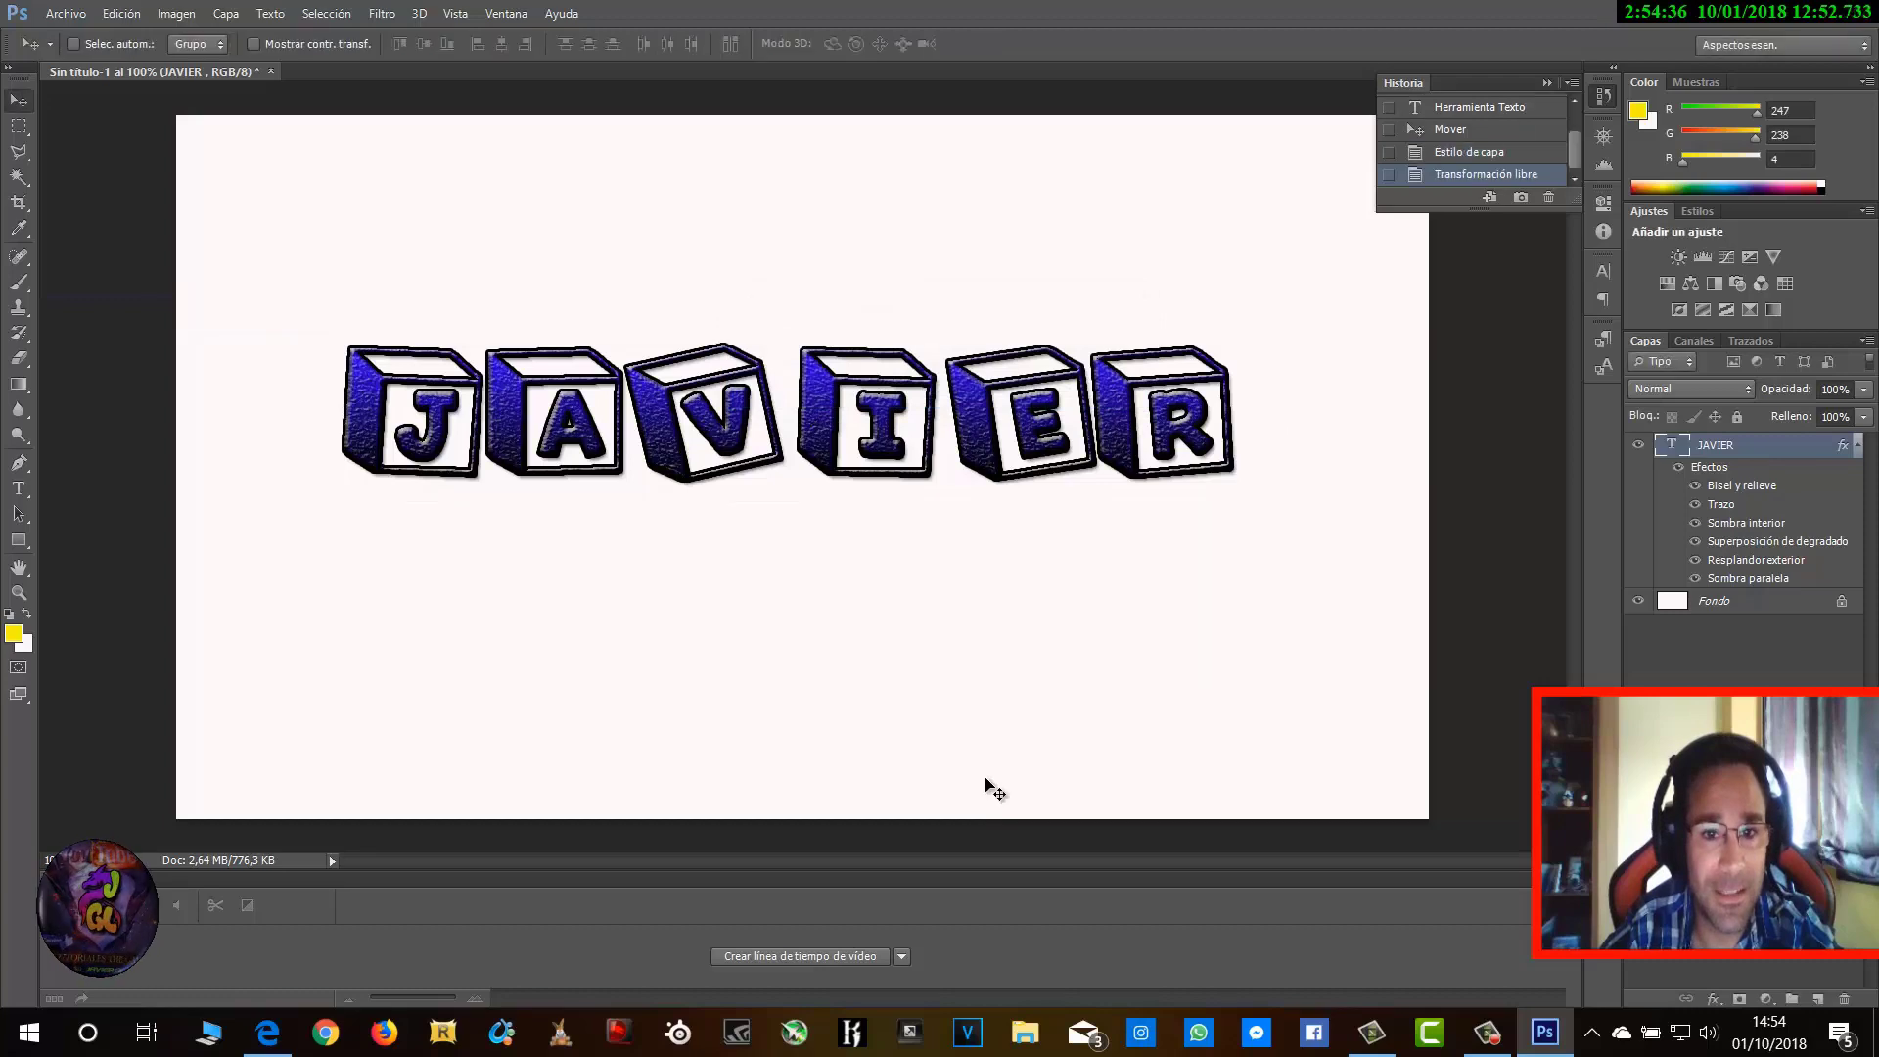
{"action": "key", "text": "alt+a"}
{"action": "key", "text": "Down"}
{"action": "key", "text": "Down"}
{"action": "key", "text": "Down"}
{"action": "key", "text": "Down"}
{"action": "key", "text": "Down"}
{"action": "key", "text": "Down"}
{"action": "key", "text": "Down"}
{"action": "key", "text": "Down"}
{"action": "key", "text": "Down"}
{"action": "key", "text": "Down"}
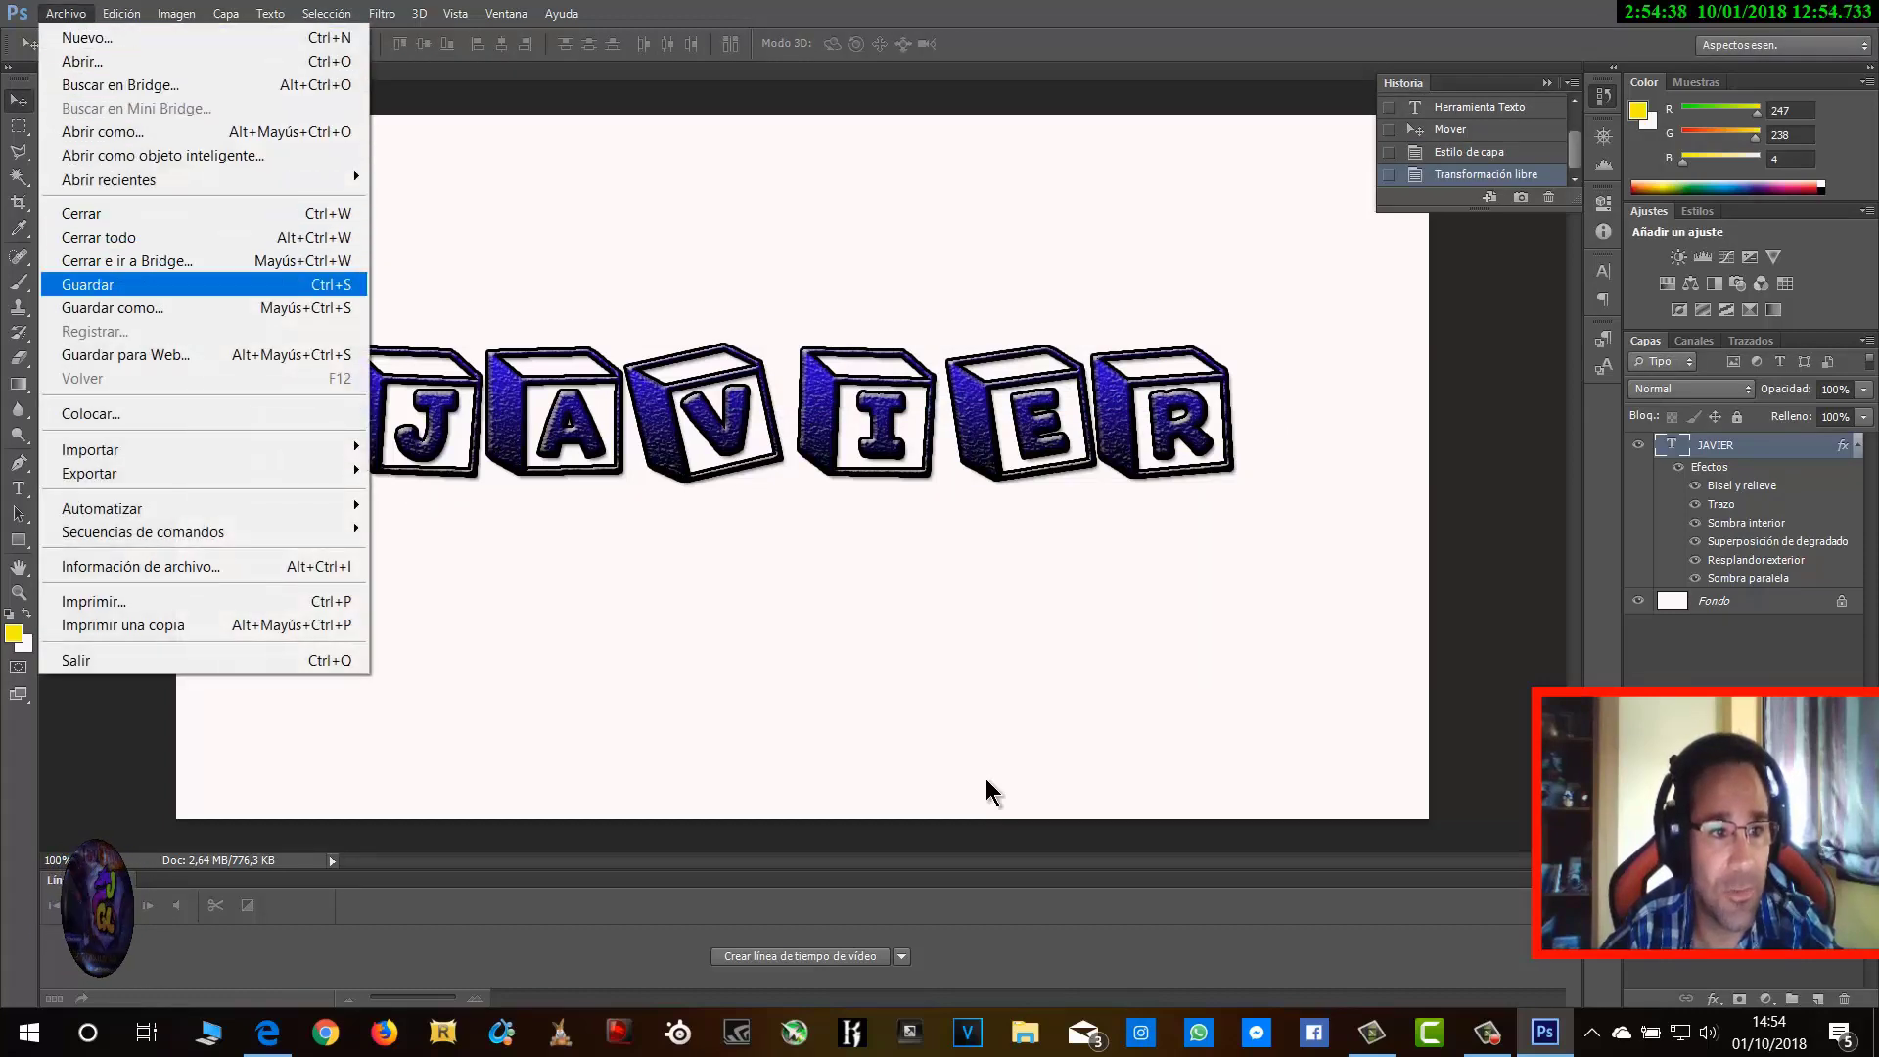
{"action": "key", "text": "Return"}
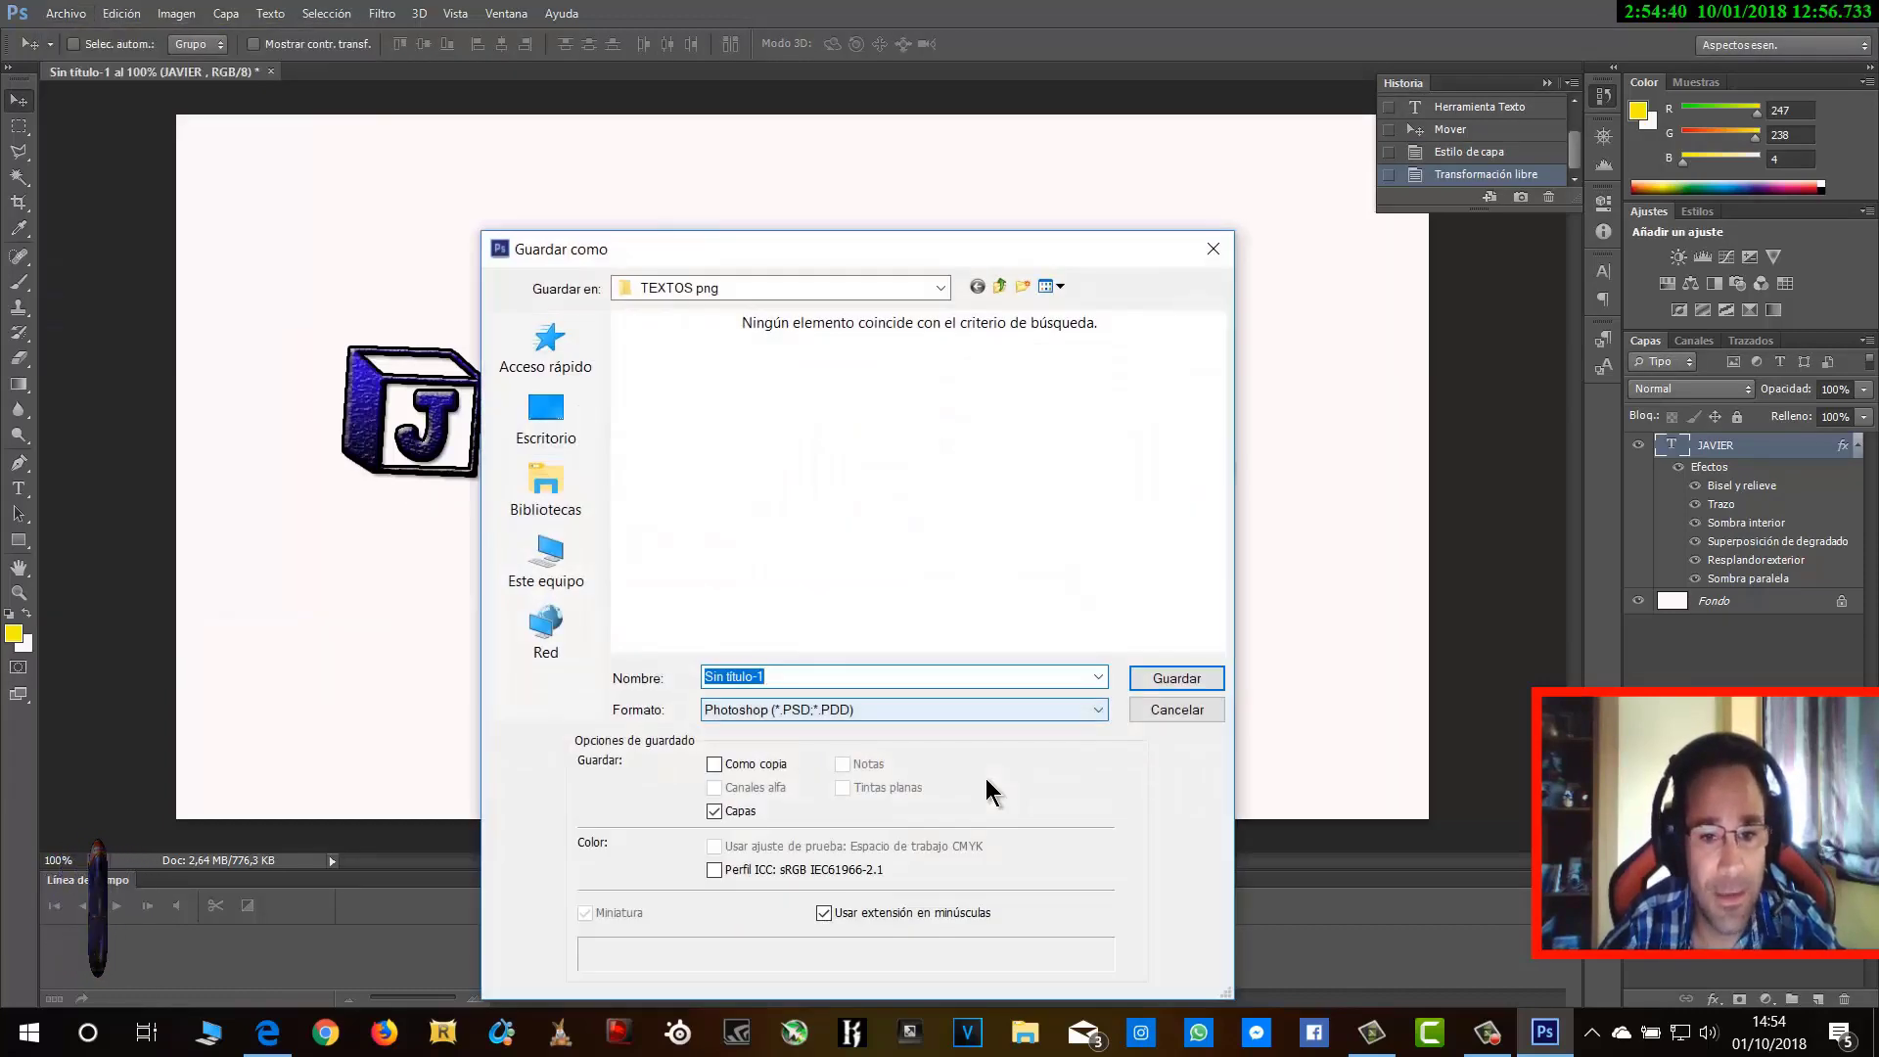
{"action": "left_click", "coordinate": [853, 709]}
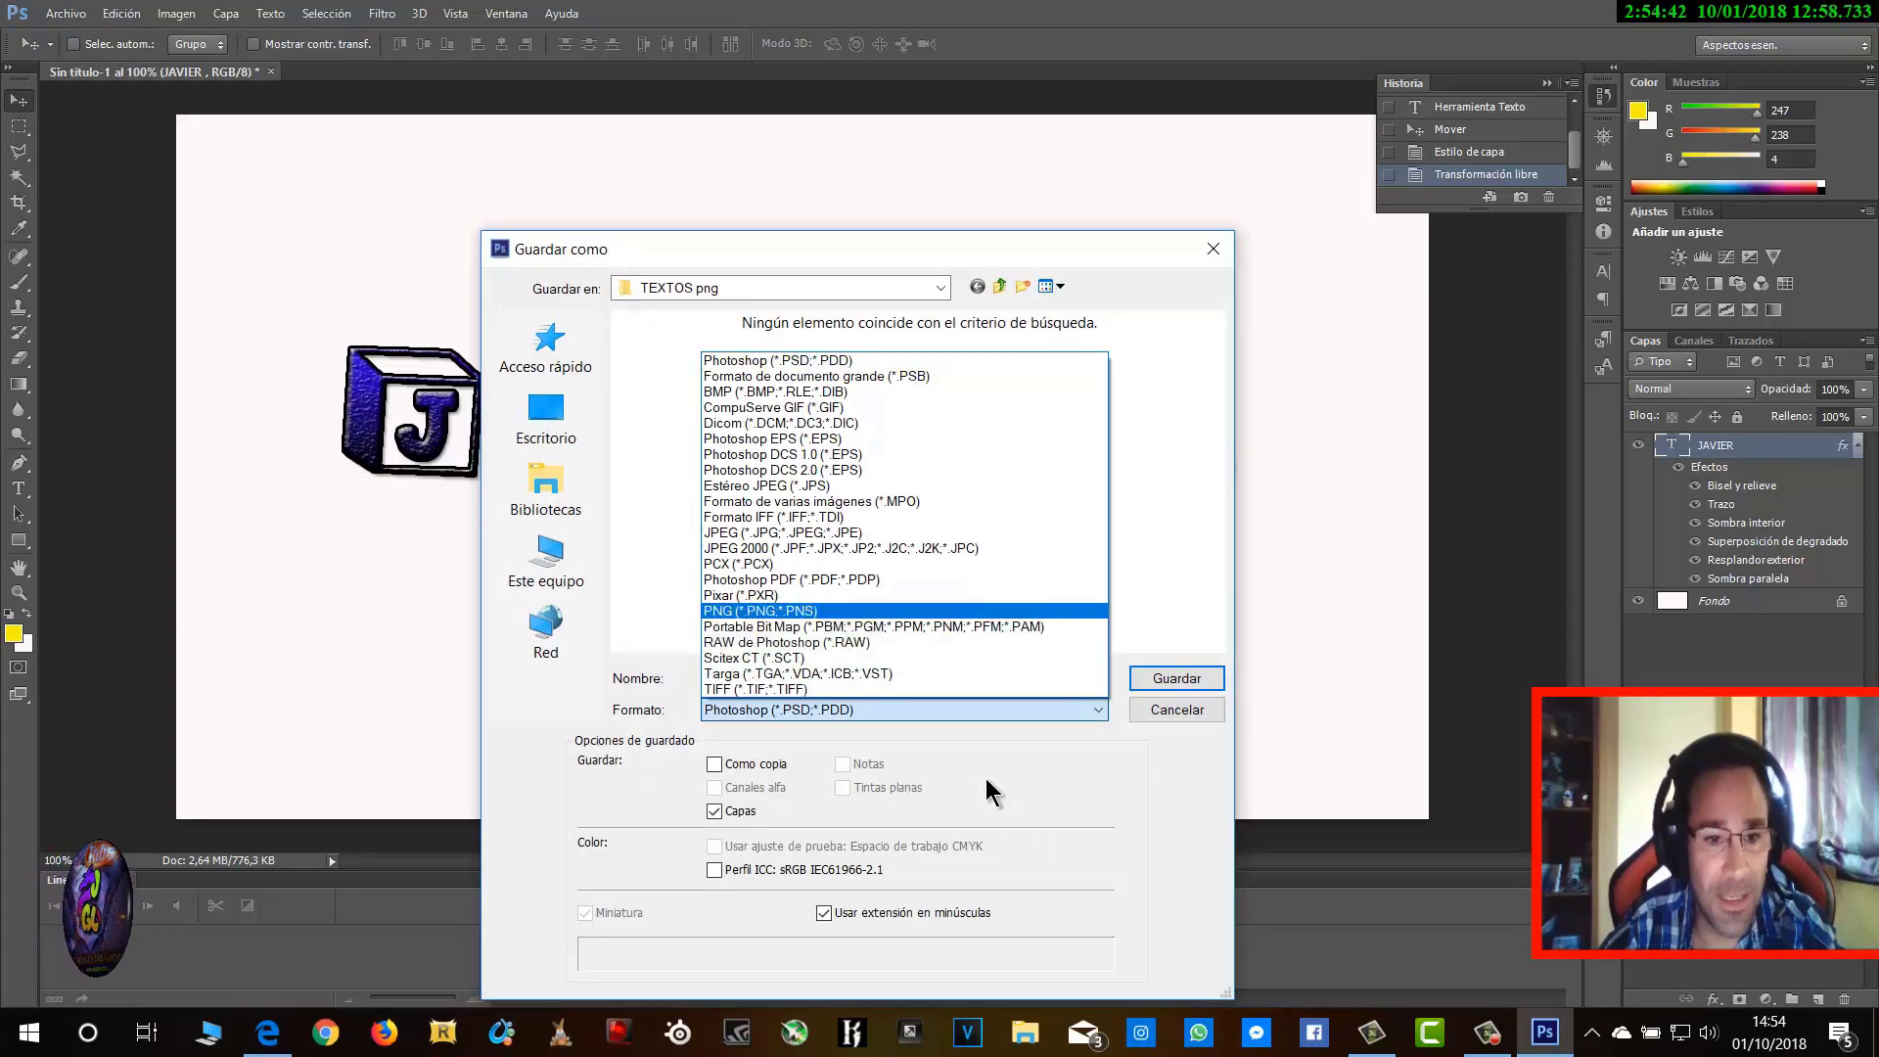
{"action": "left_click", "coordinate": [853, 613]}
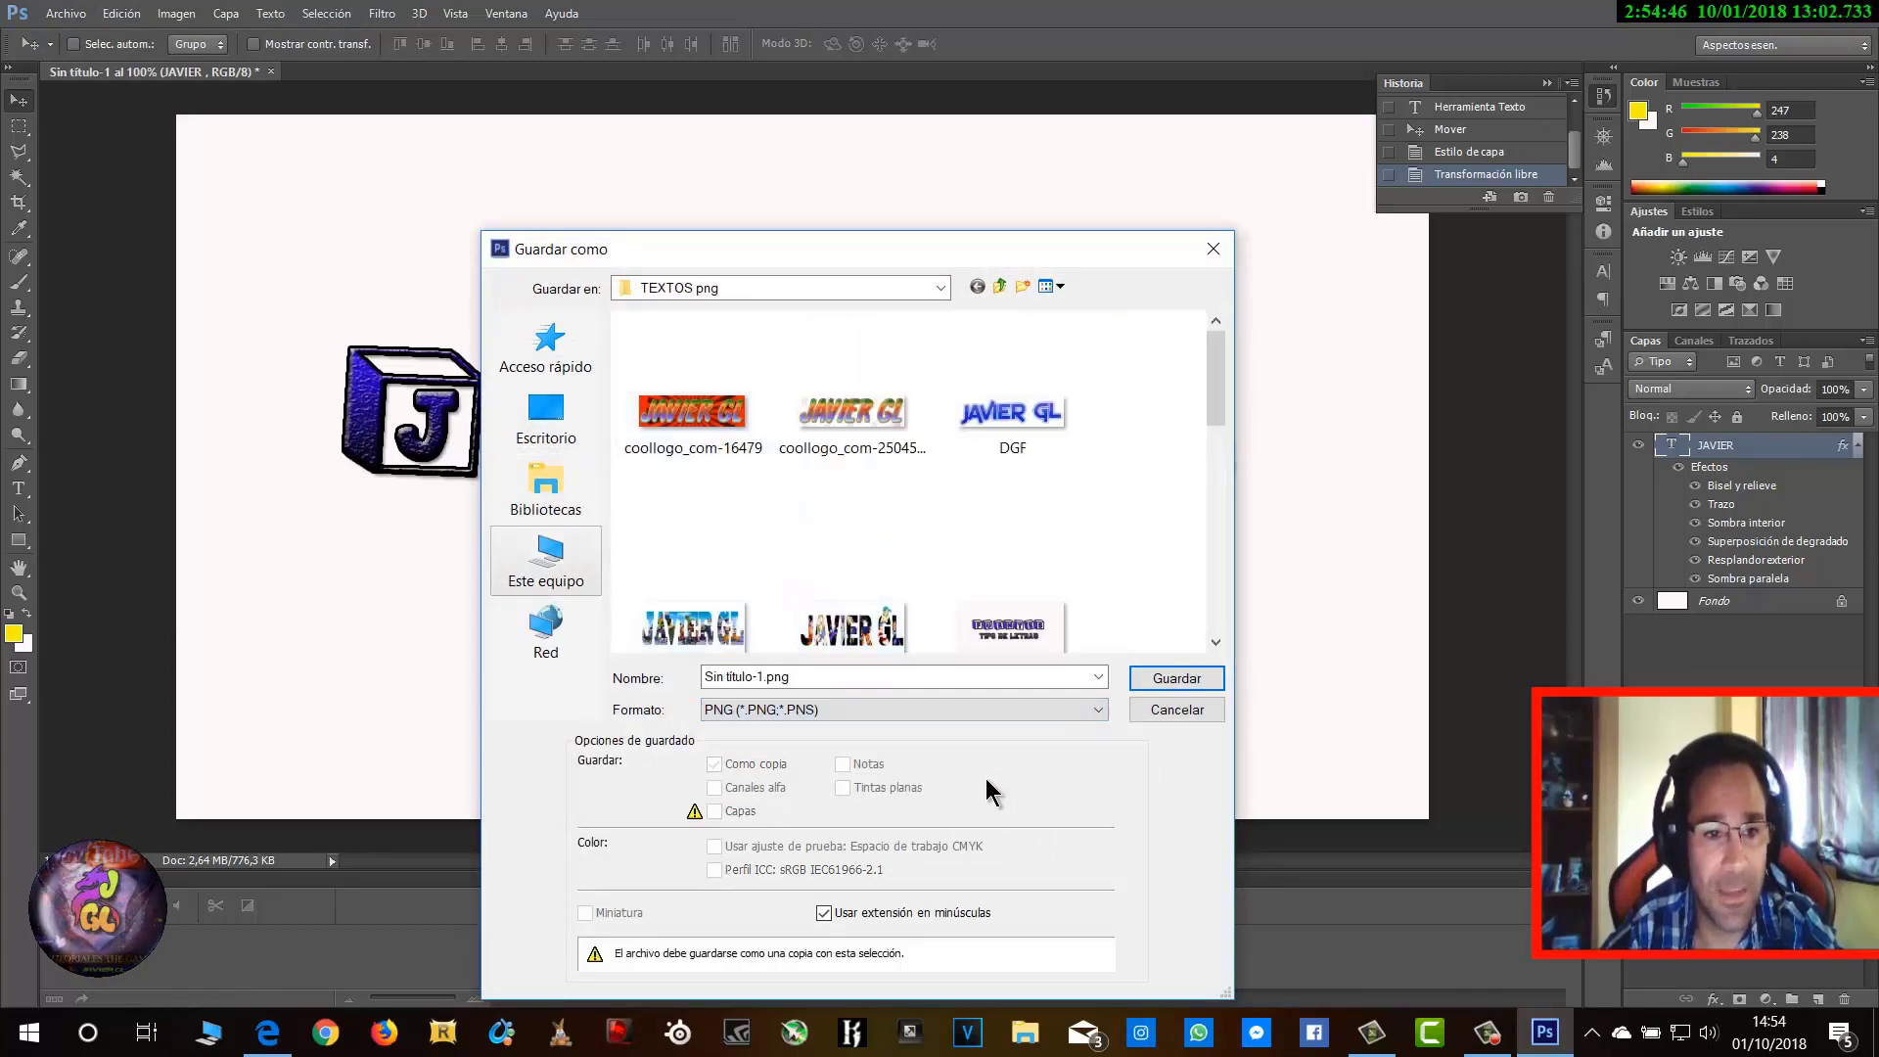
Save the image to the Escritorio folder as Sin título-1.png with Menor/Lento compression and no interlacing
{"action": "left_click", "coordinate": [546, 490]}
{"action": "key", "text": "Down"}
{"action": "key", "text": "Right"}
{"action": "key", "text": "Return"}
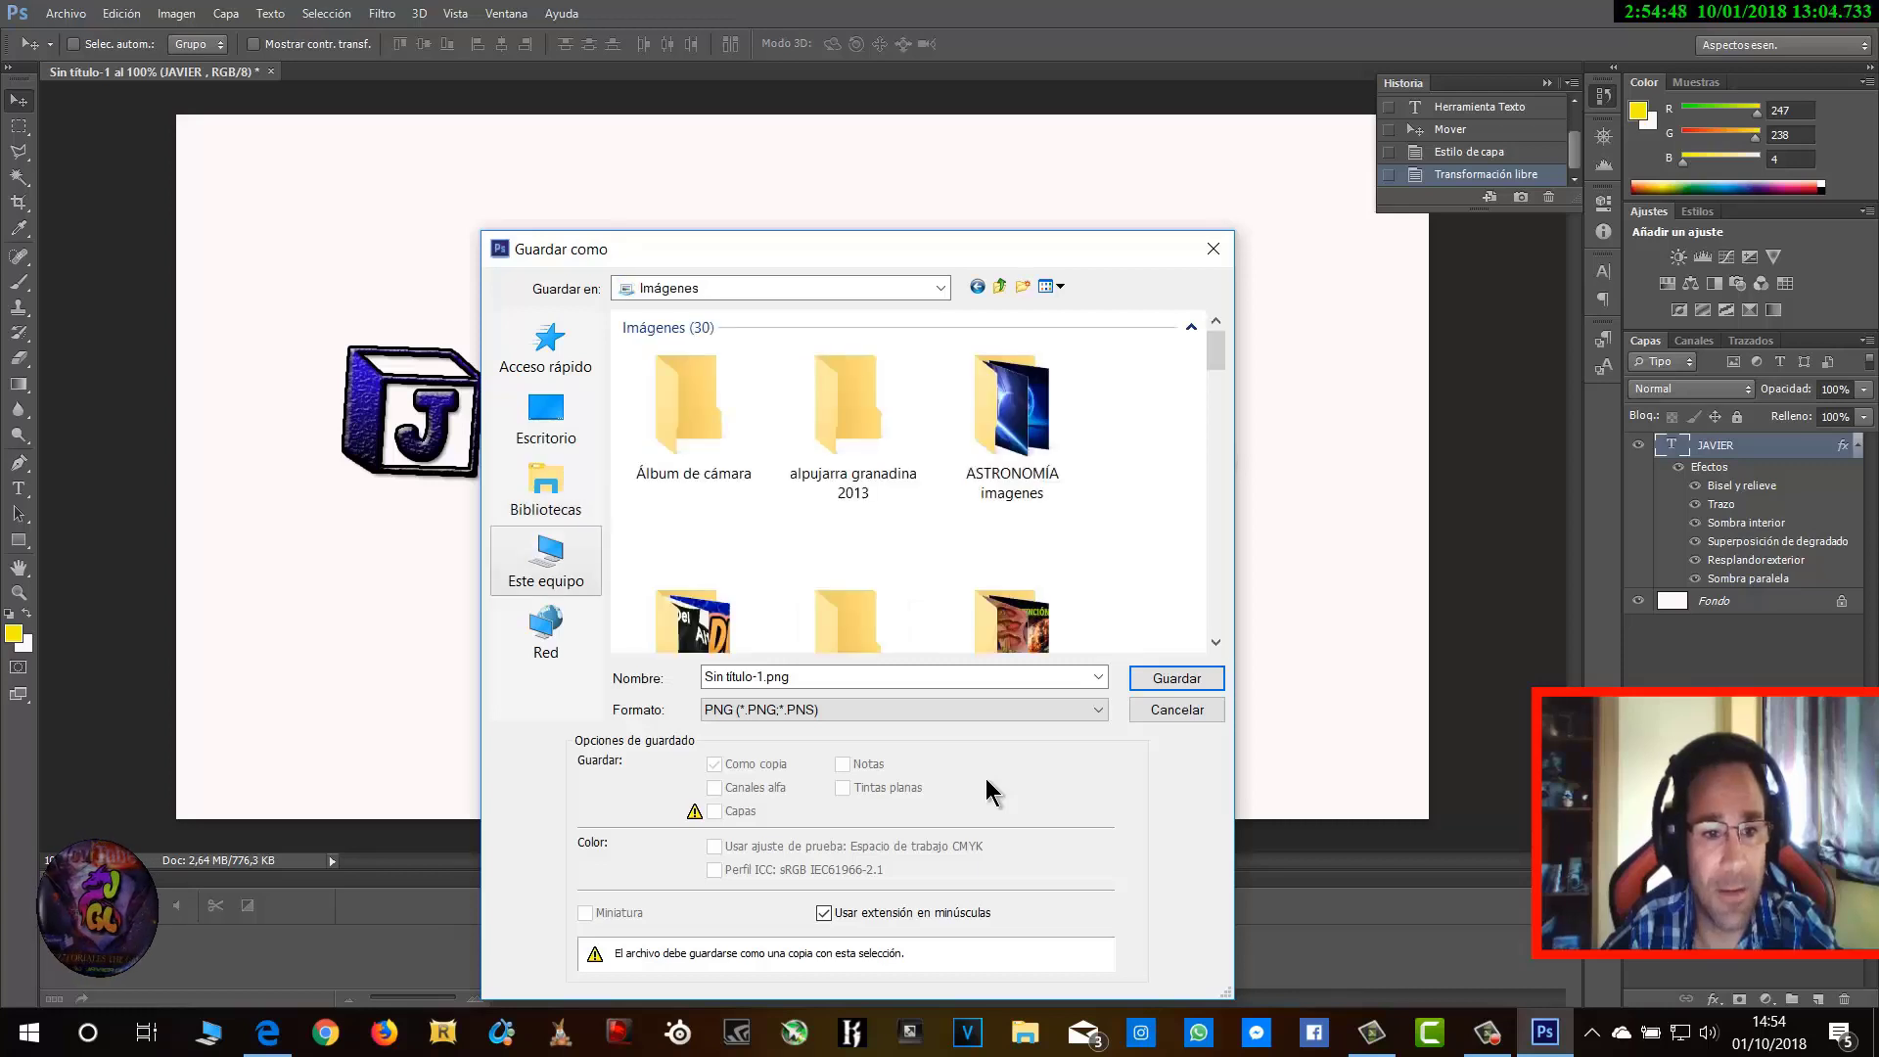
{"action": "left_click", "coordinate": [546, 418]}
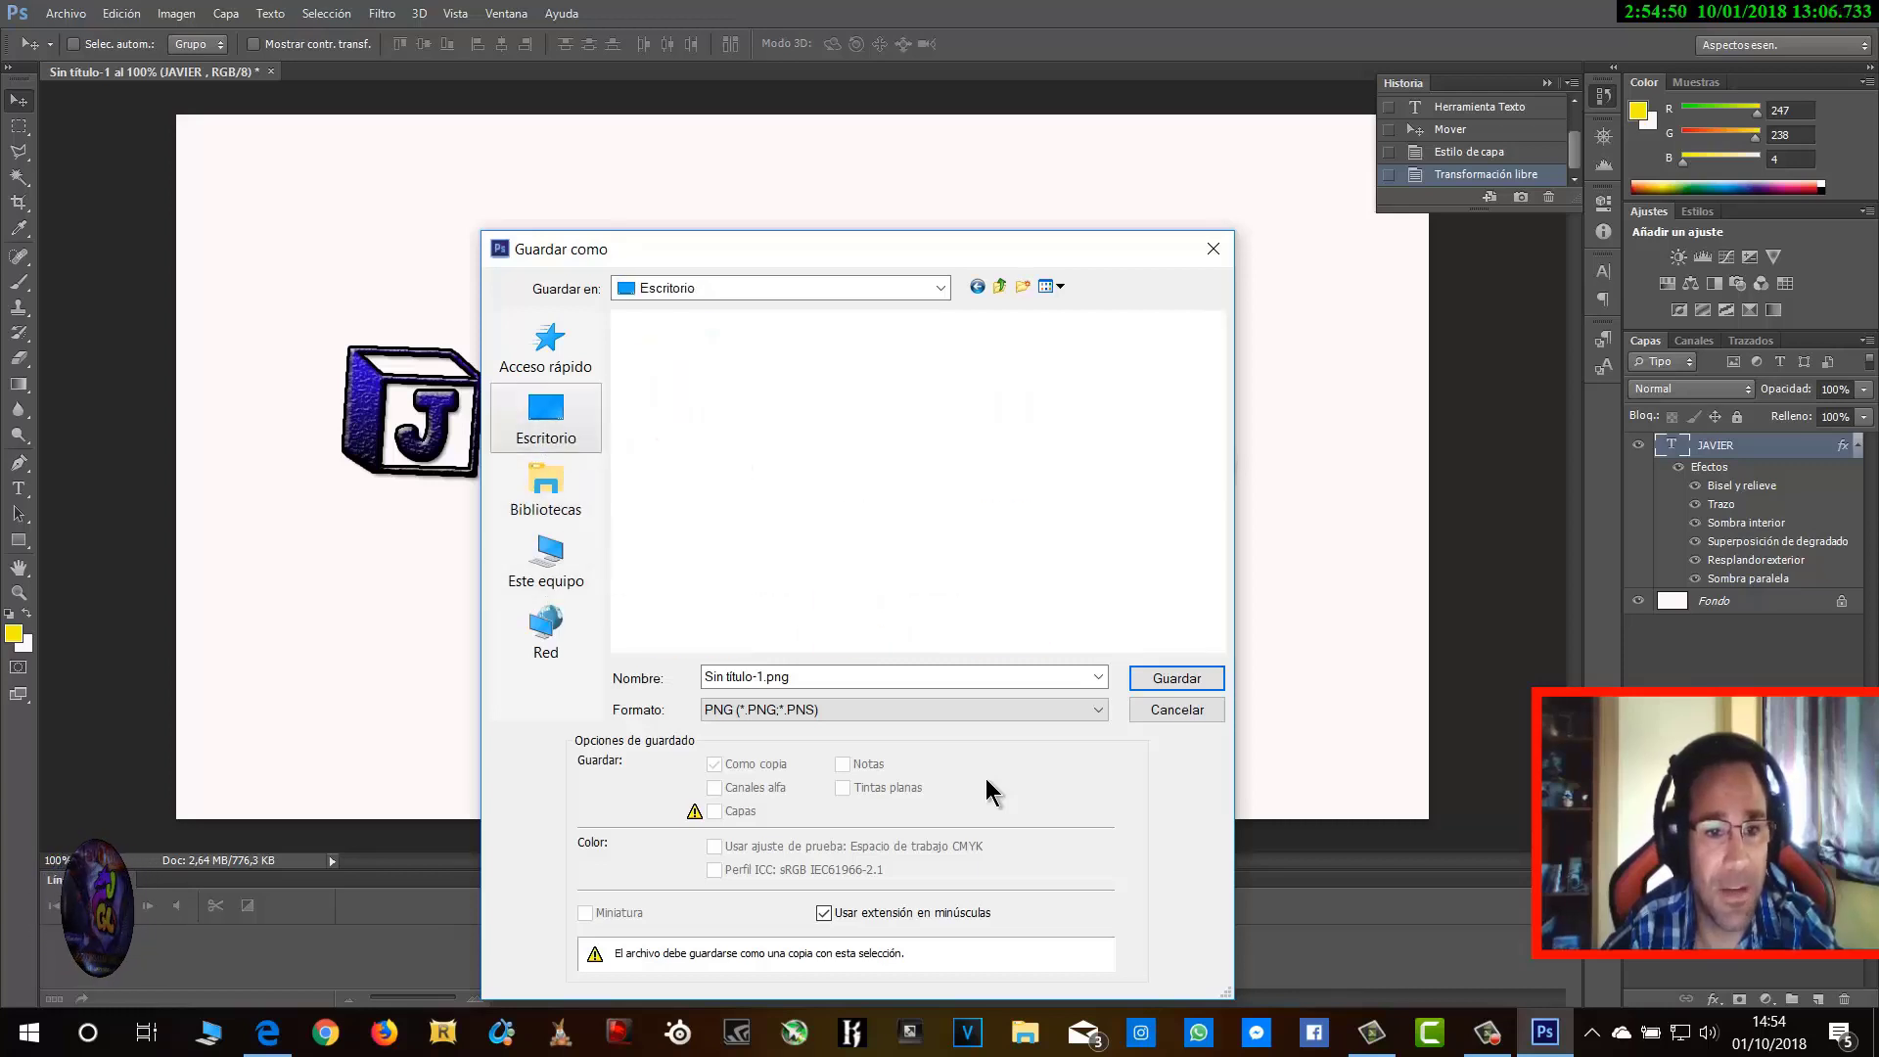
{"action": "scroll", "coordinate": [1016, 476], "scroll_direction": "down", "scroll_amount": 3}
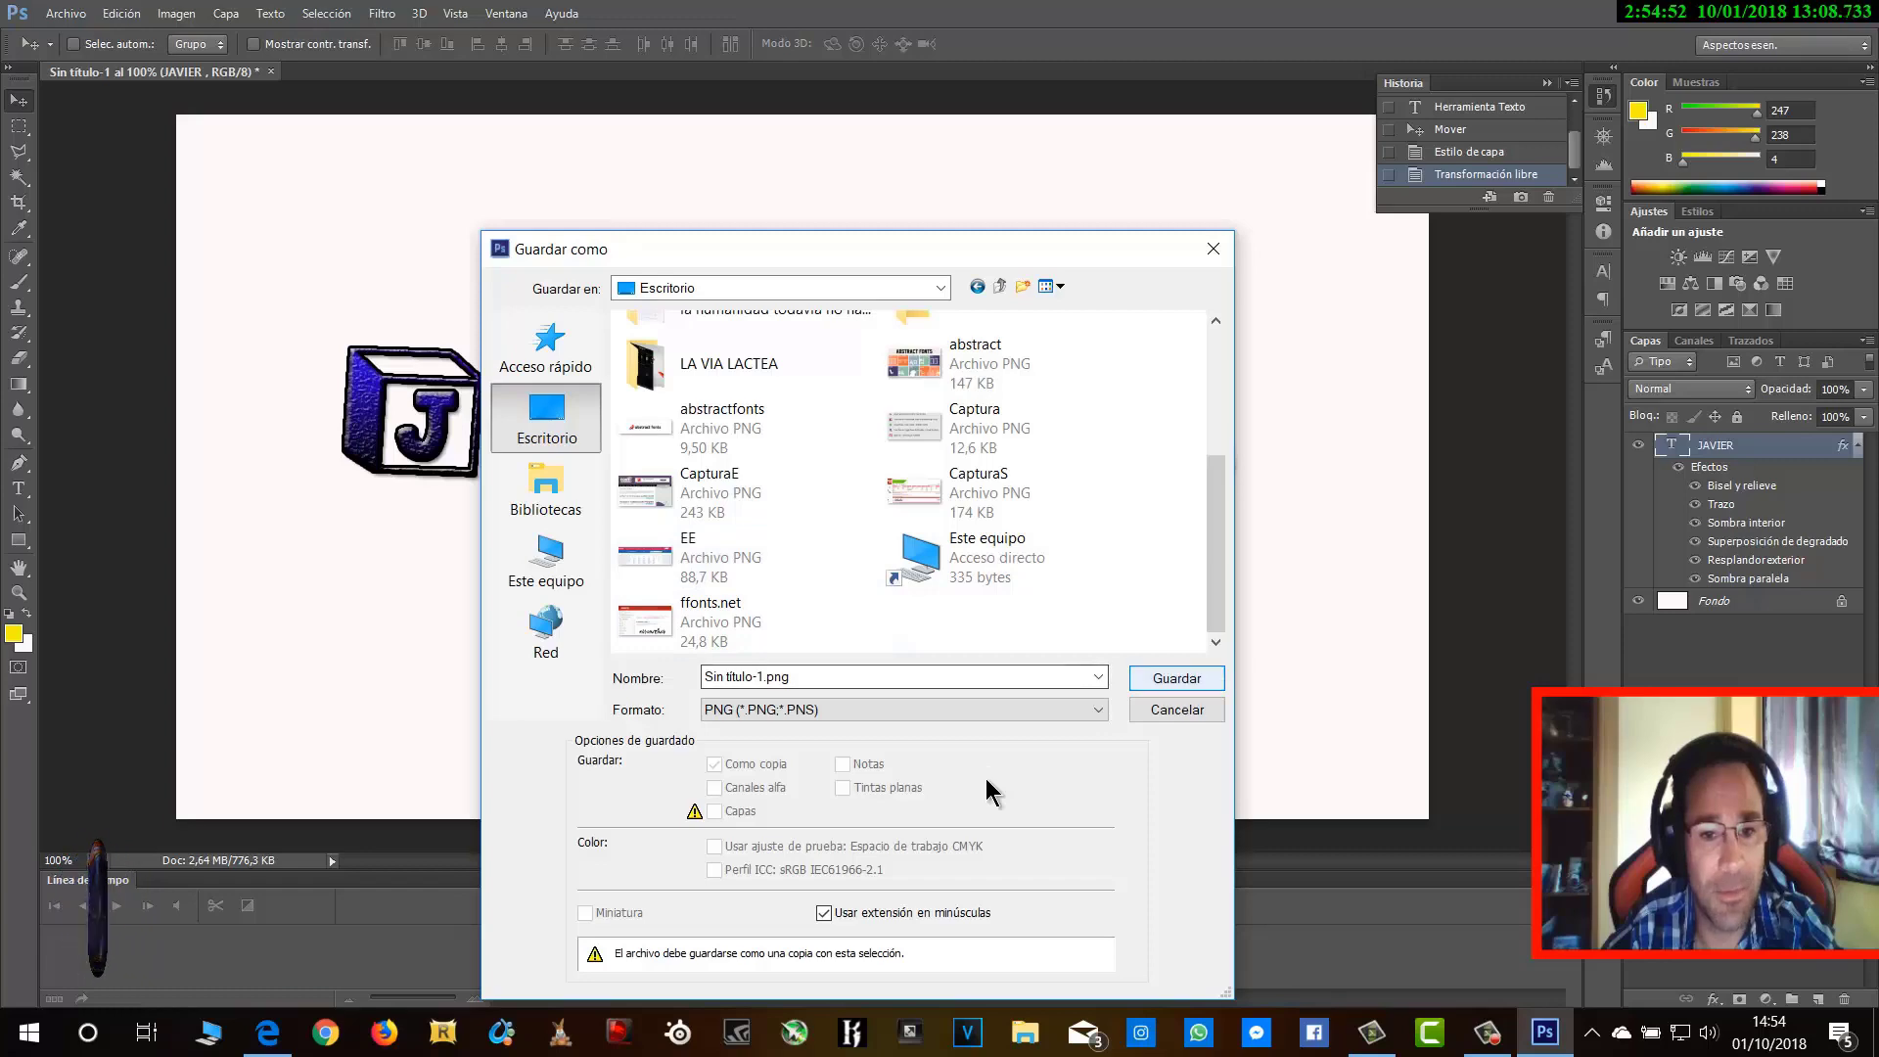
{"action": "key", "text": "Return"}
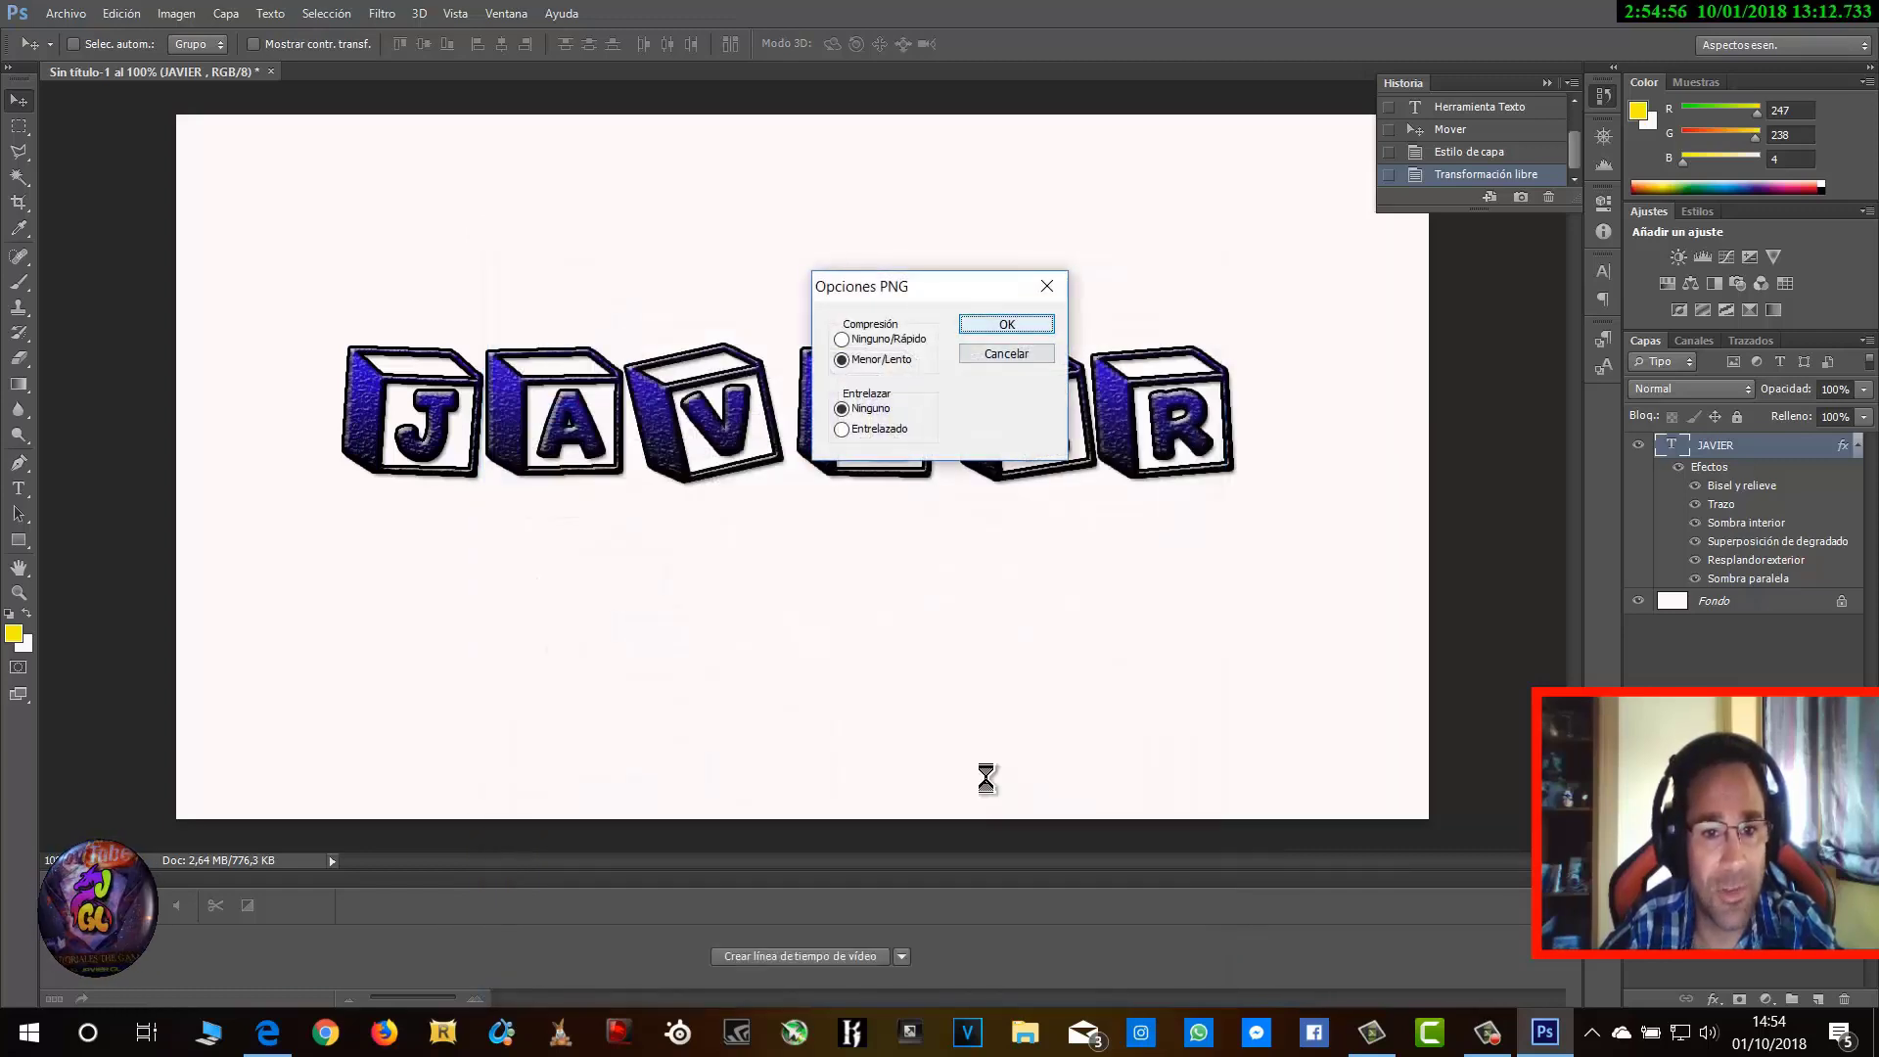
{"action": "key", "text": "Return"}
View the saved Sin título-1 image from the desktop in the Fotos viewer and close it
{"action": "key", "text": "super+d"}
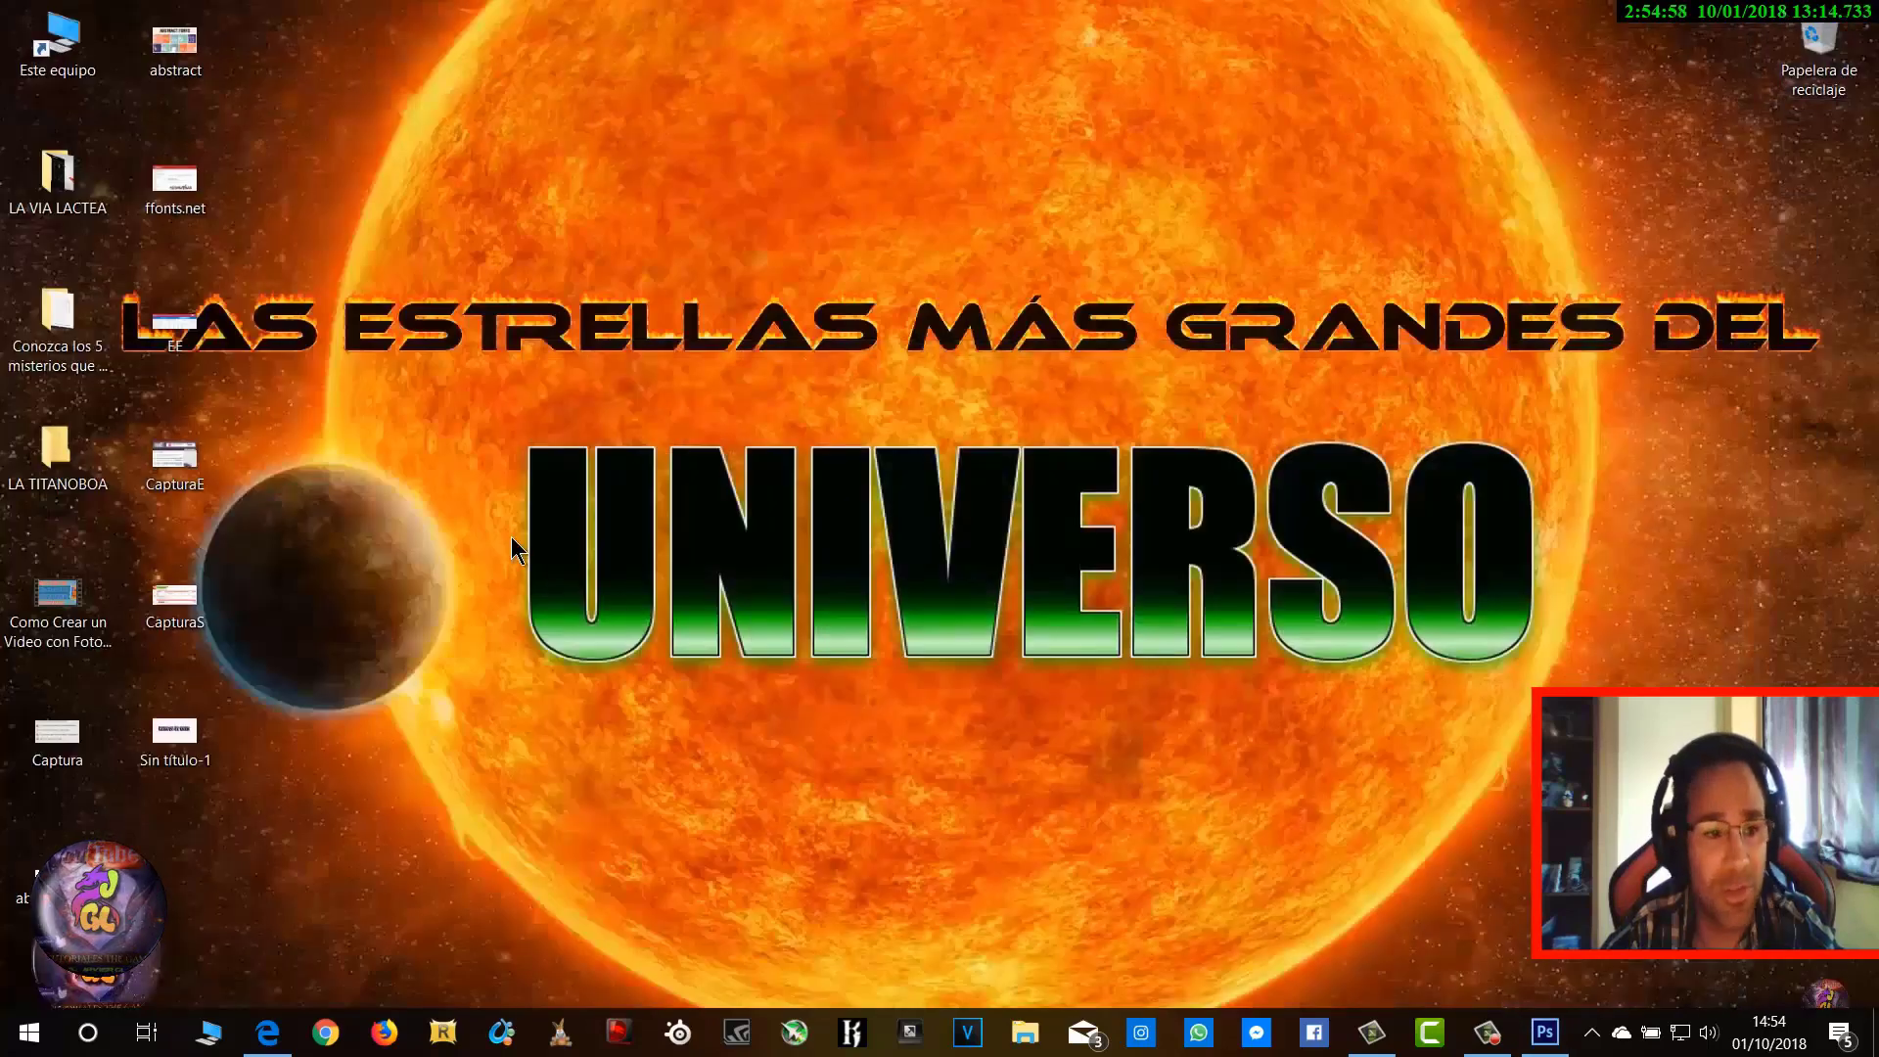
{"action": "double_click", "coordinate": [162, 745]}
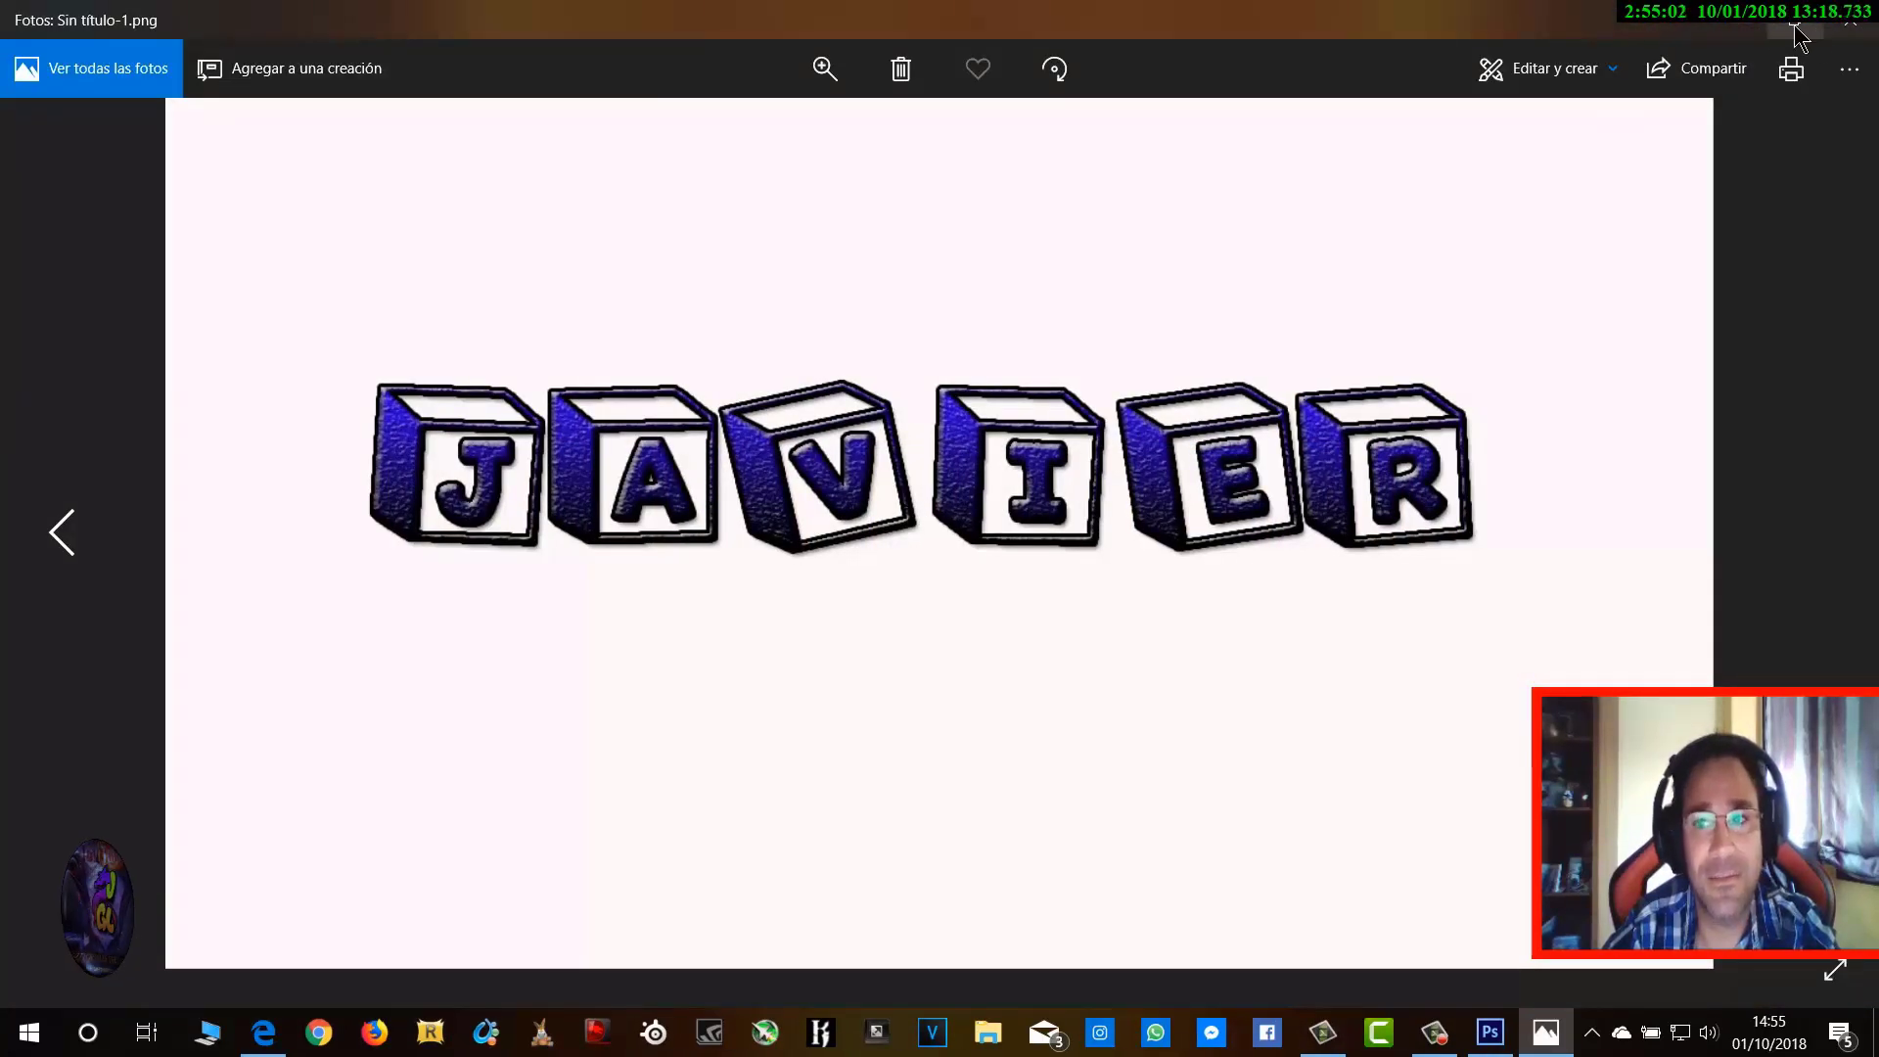
{"action": "left_click", "coordinate": [1851, 17]}
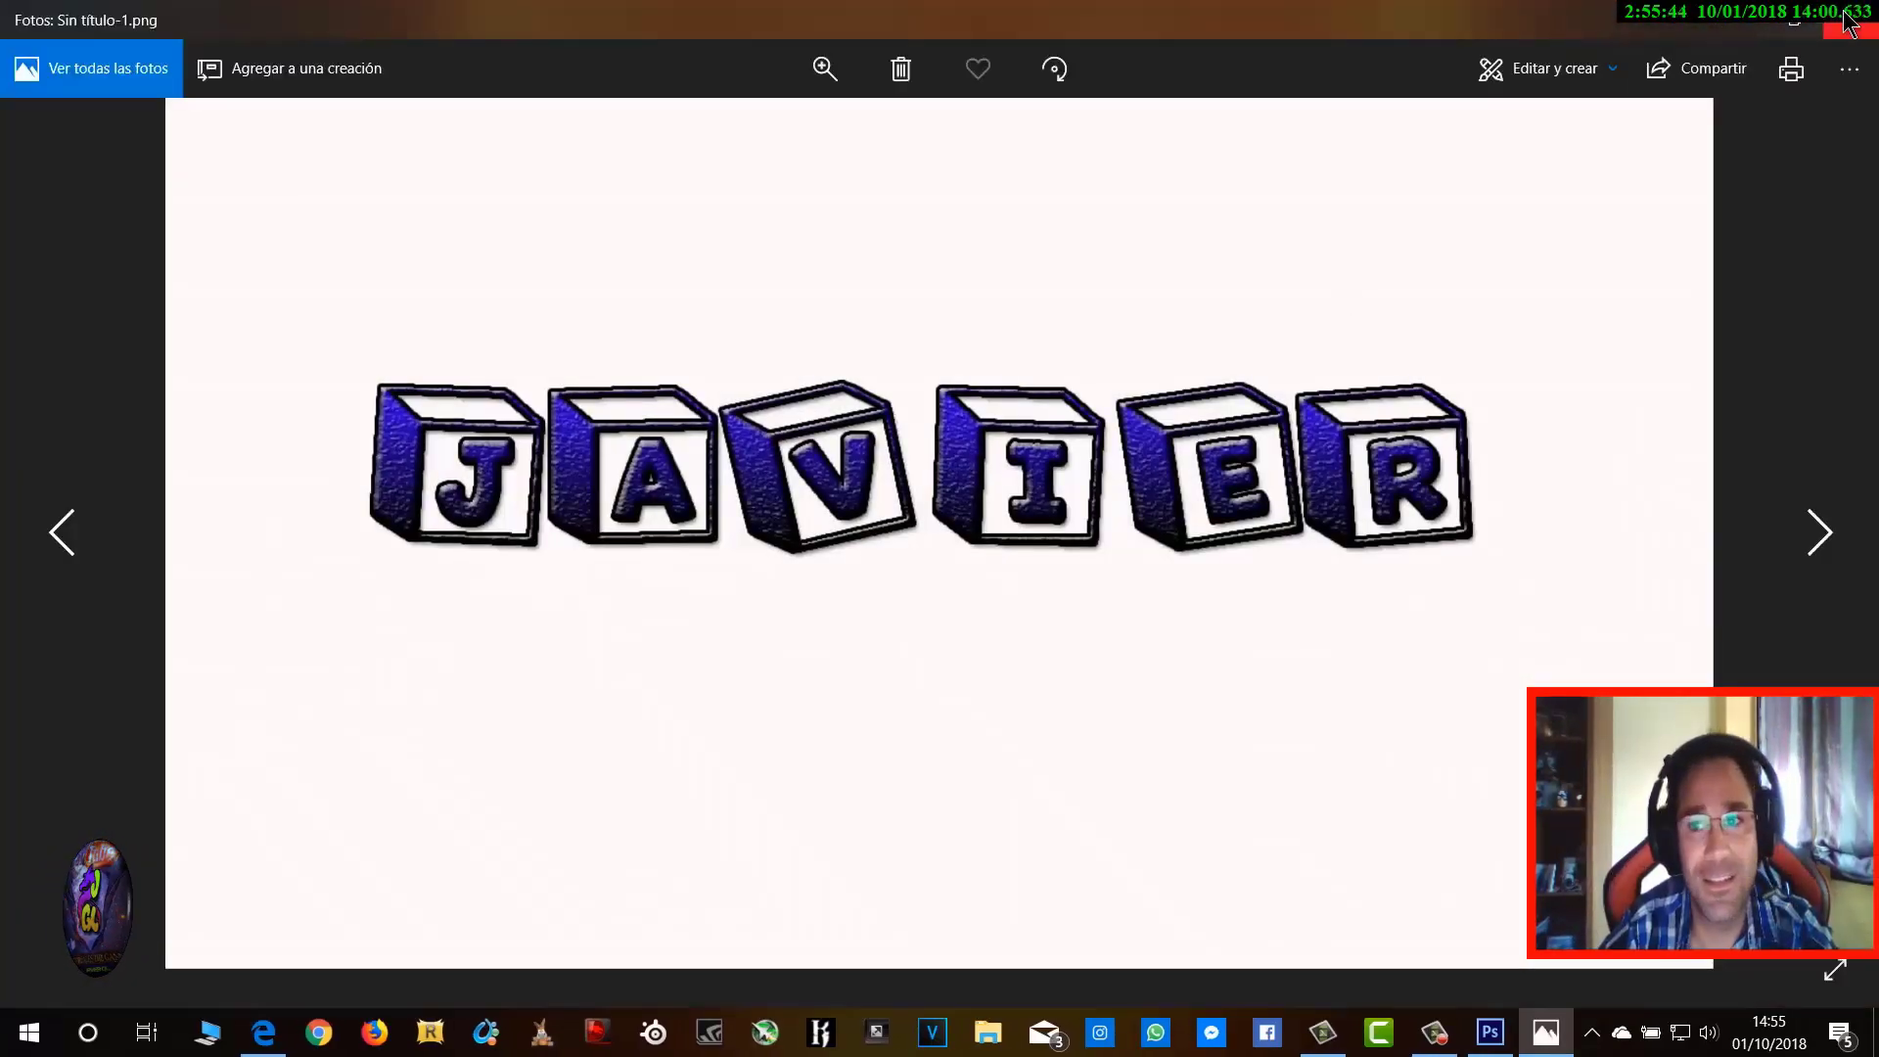
{"action": "left_click", "coordinate": [1834, 17]}
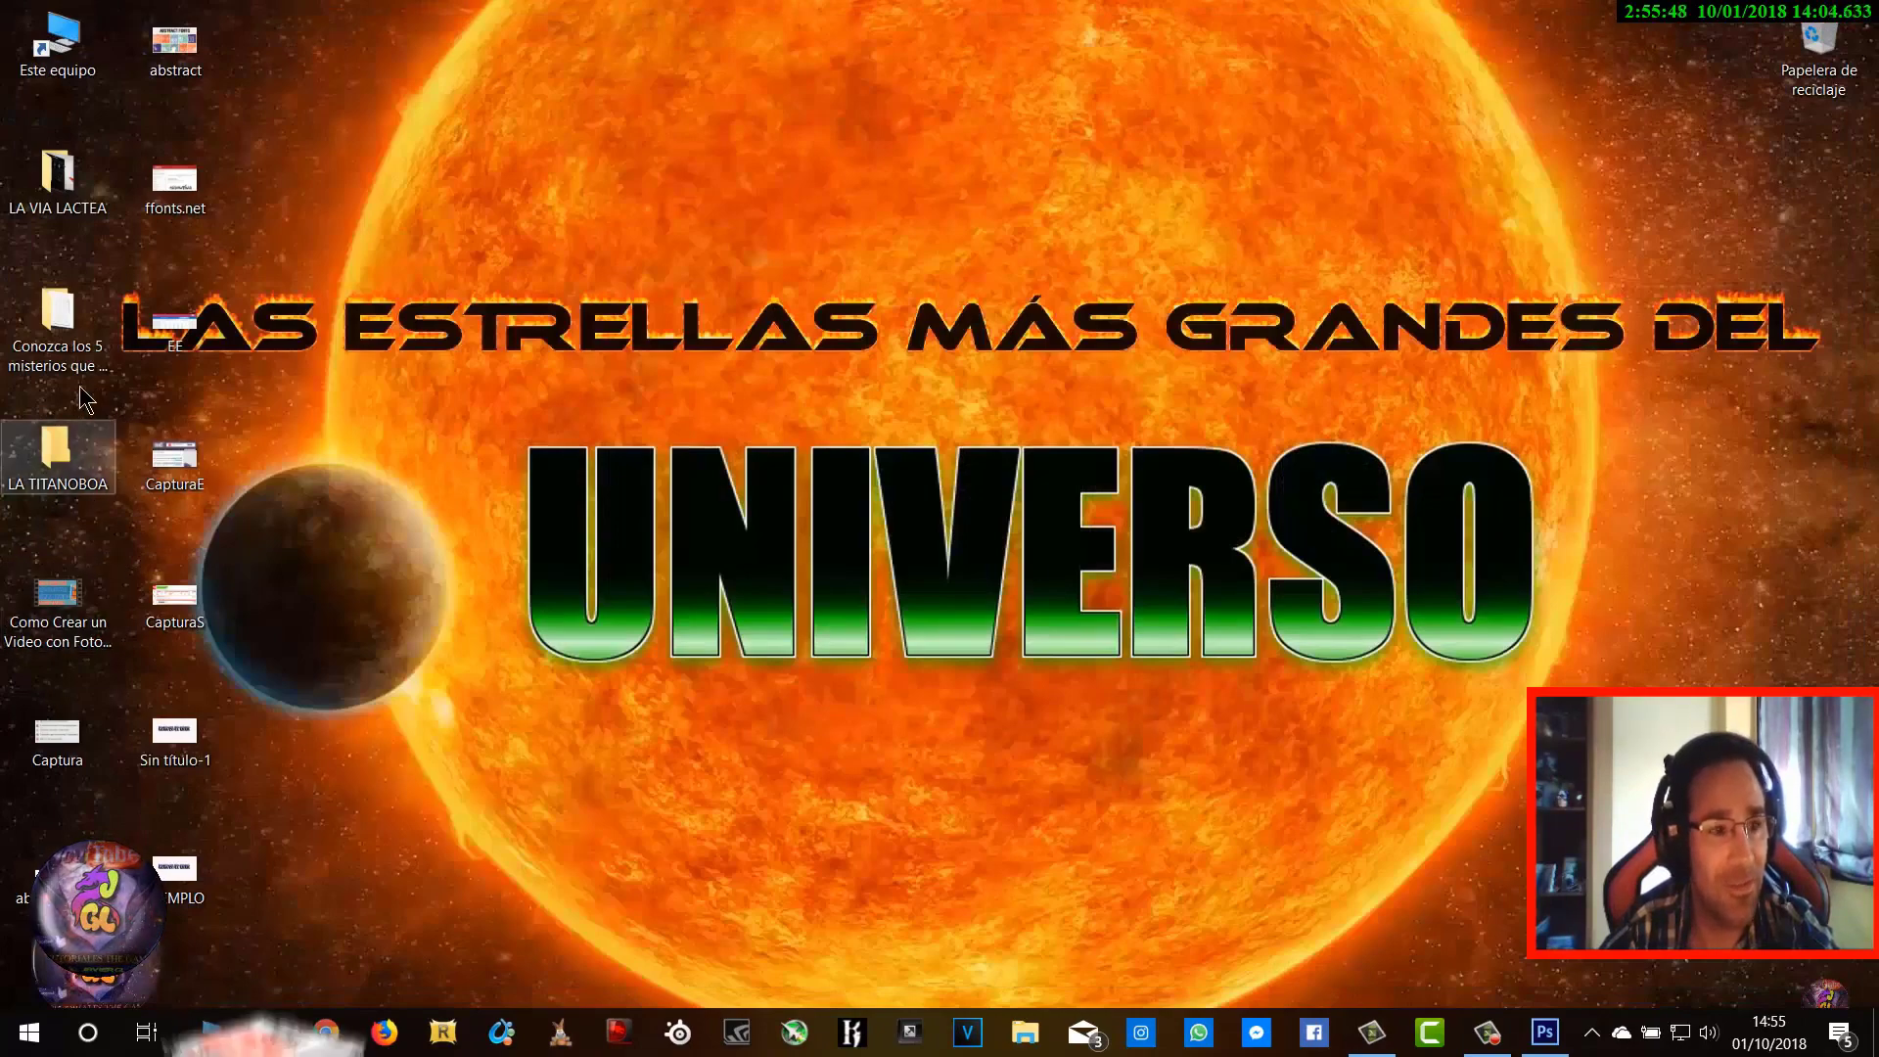
Open the Descargas folder in File Explorer and extract the fresh_nieve archive in place
{"action": "double_click", "coordinate": [34, 54]}
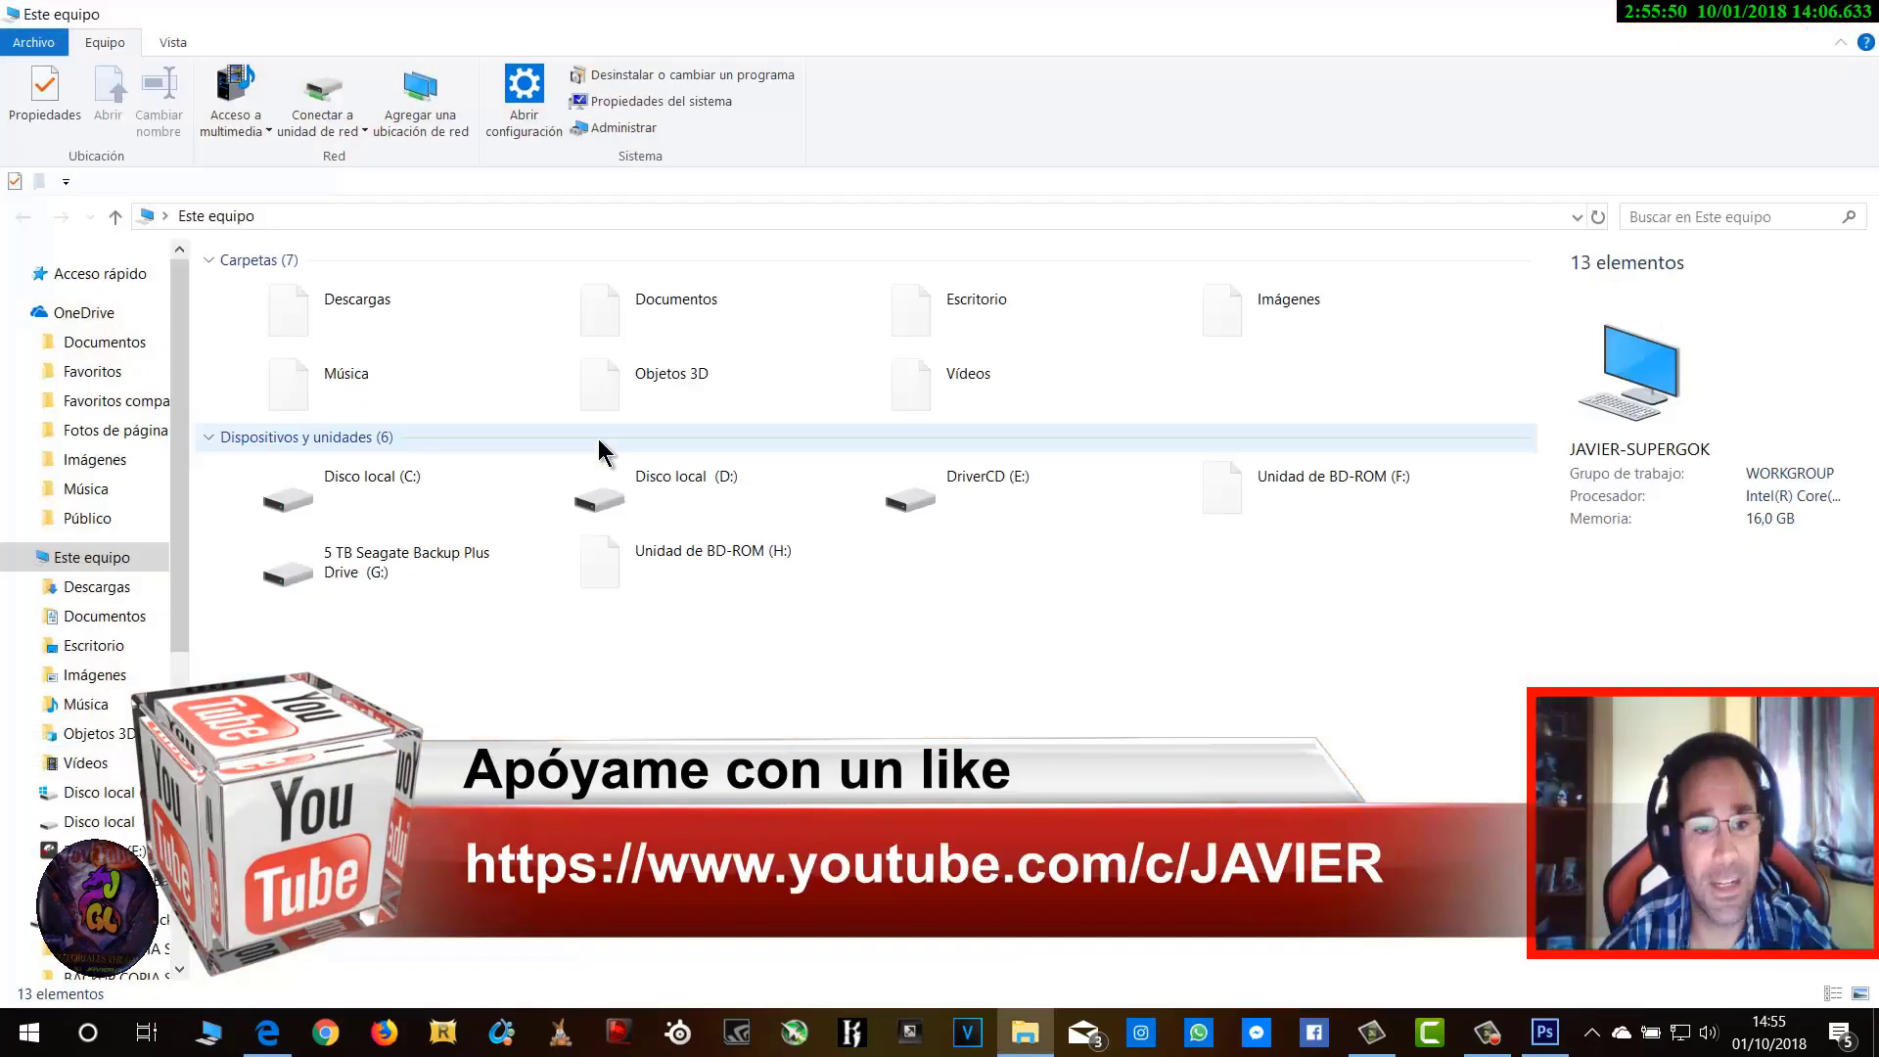
{"action": "double_click", "coordinate": [357, 311]}
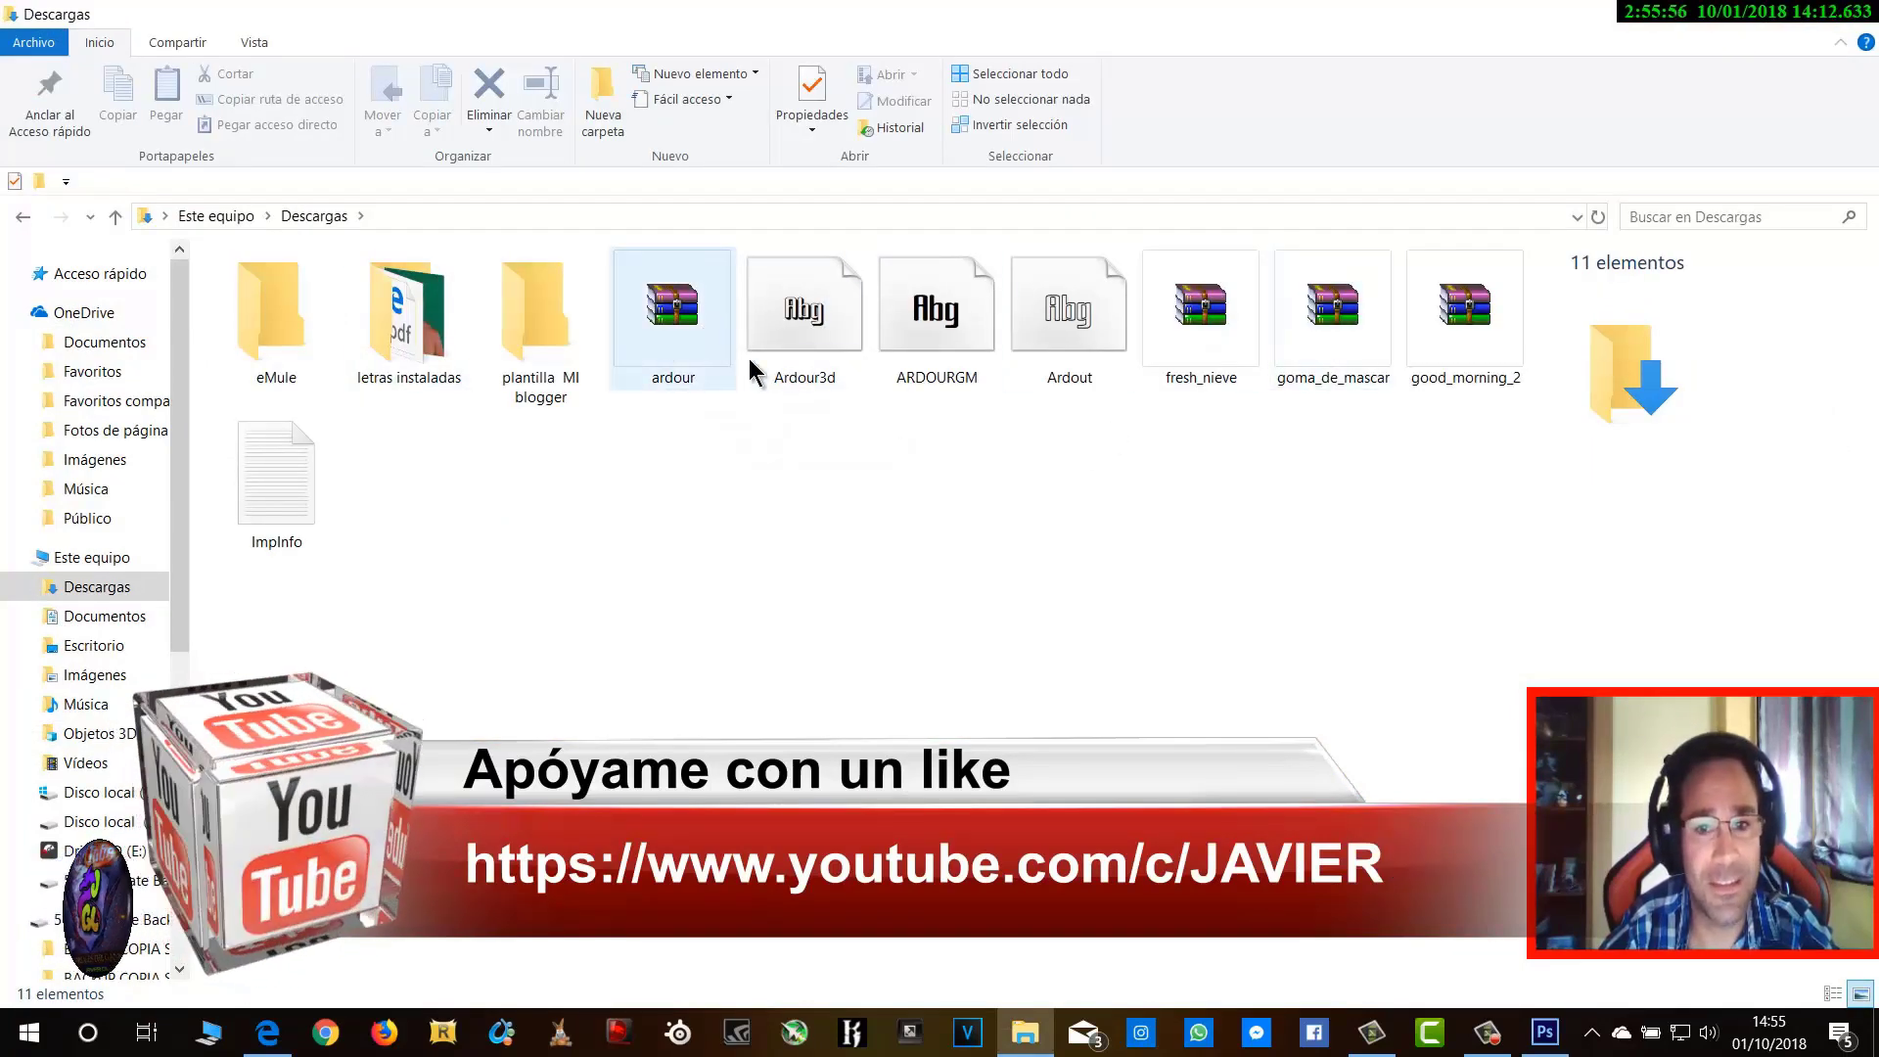
{"action": "right_click", "coordinate": [1188, 332]}
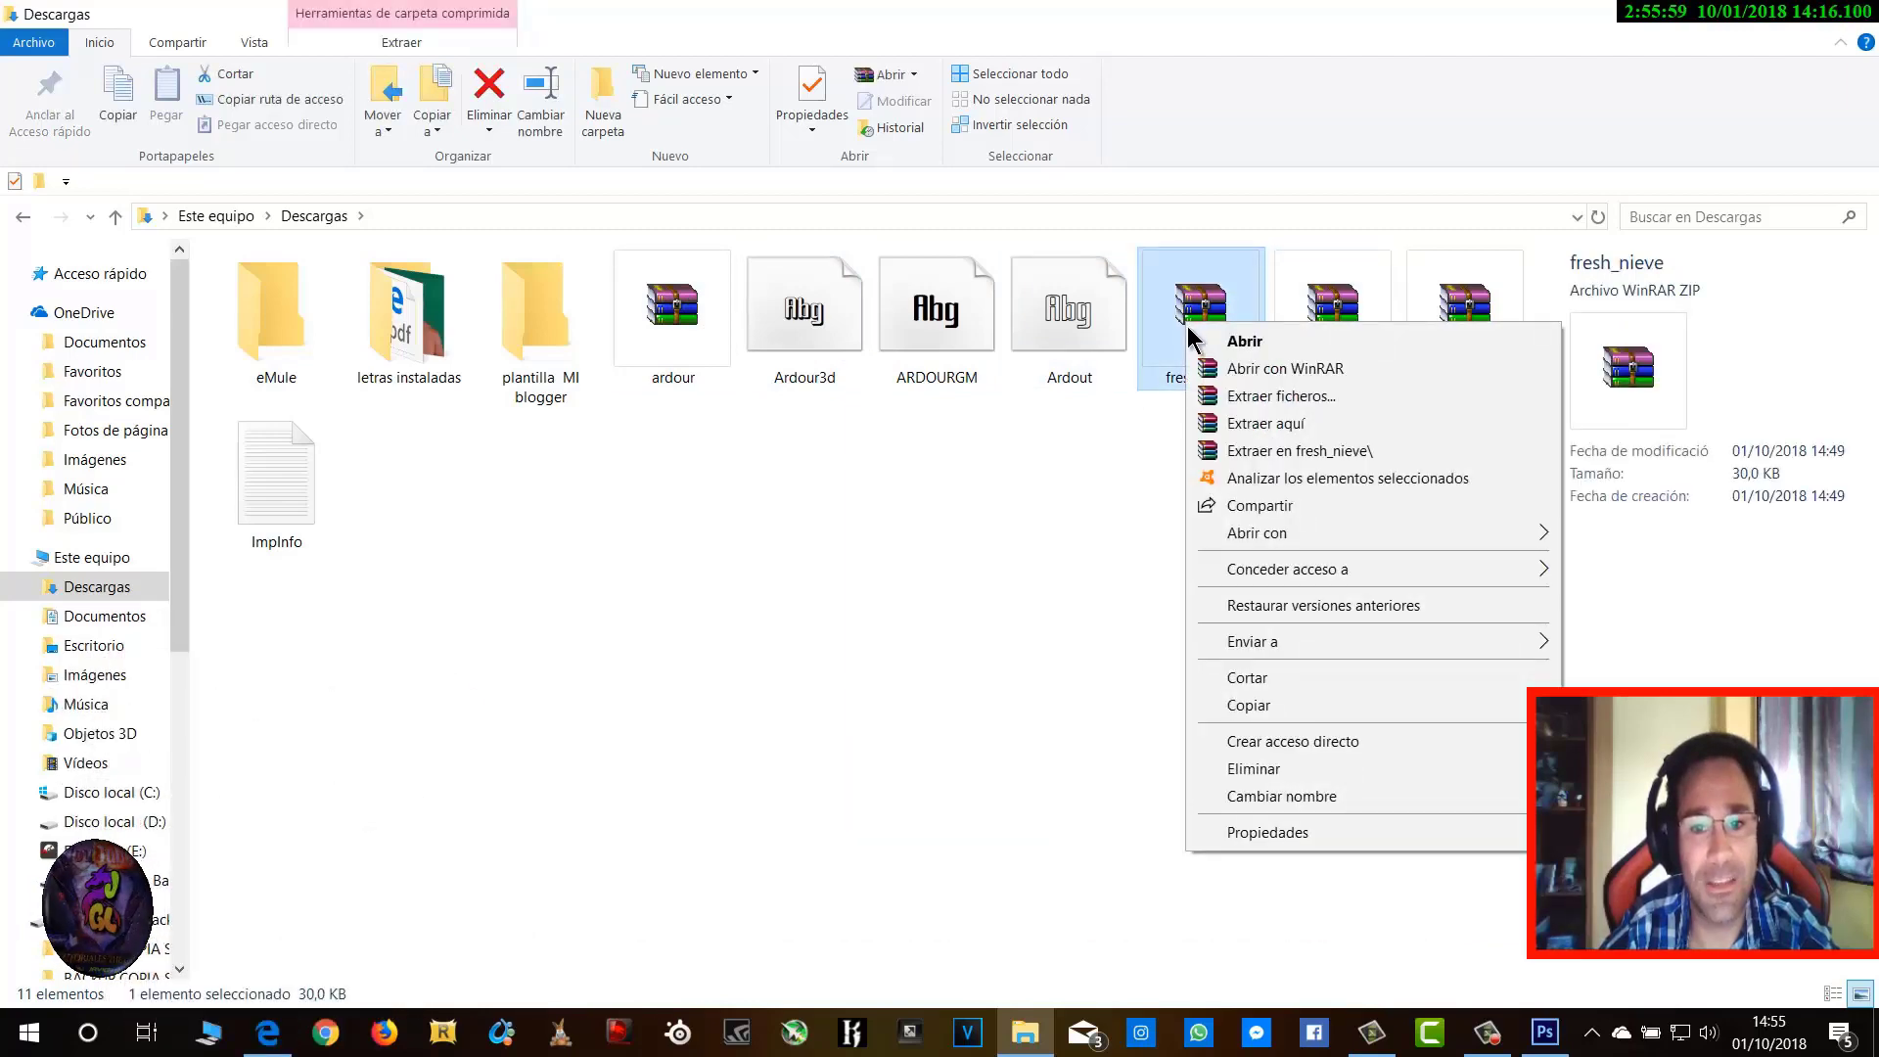
{"action": "left_click", "coordinate": [1247, 423]}
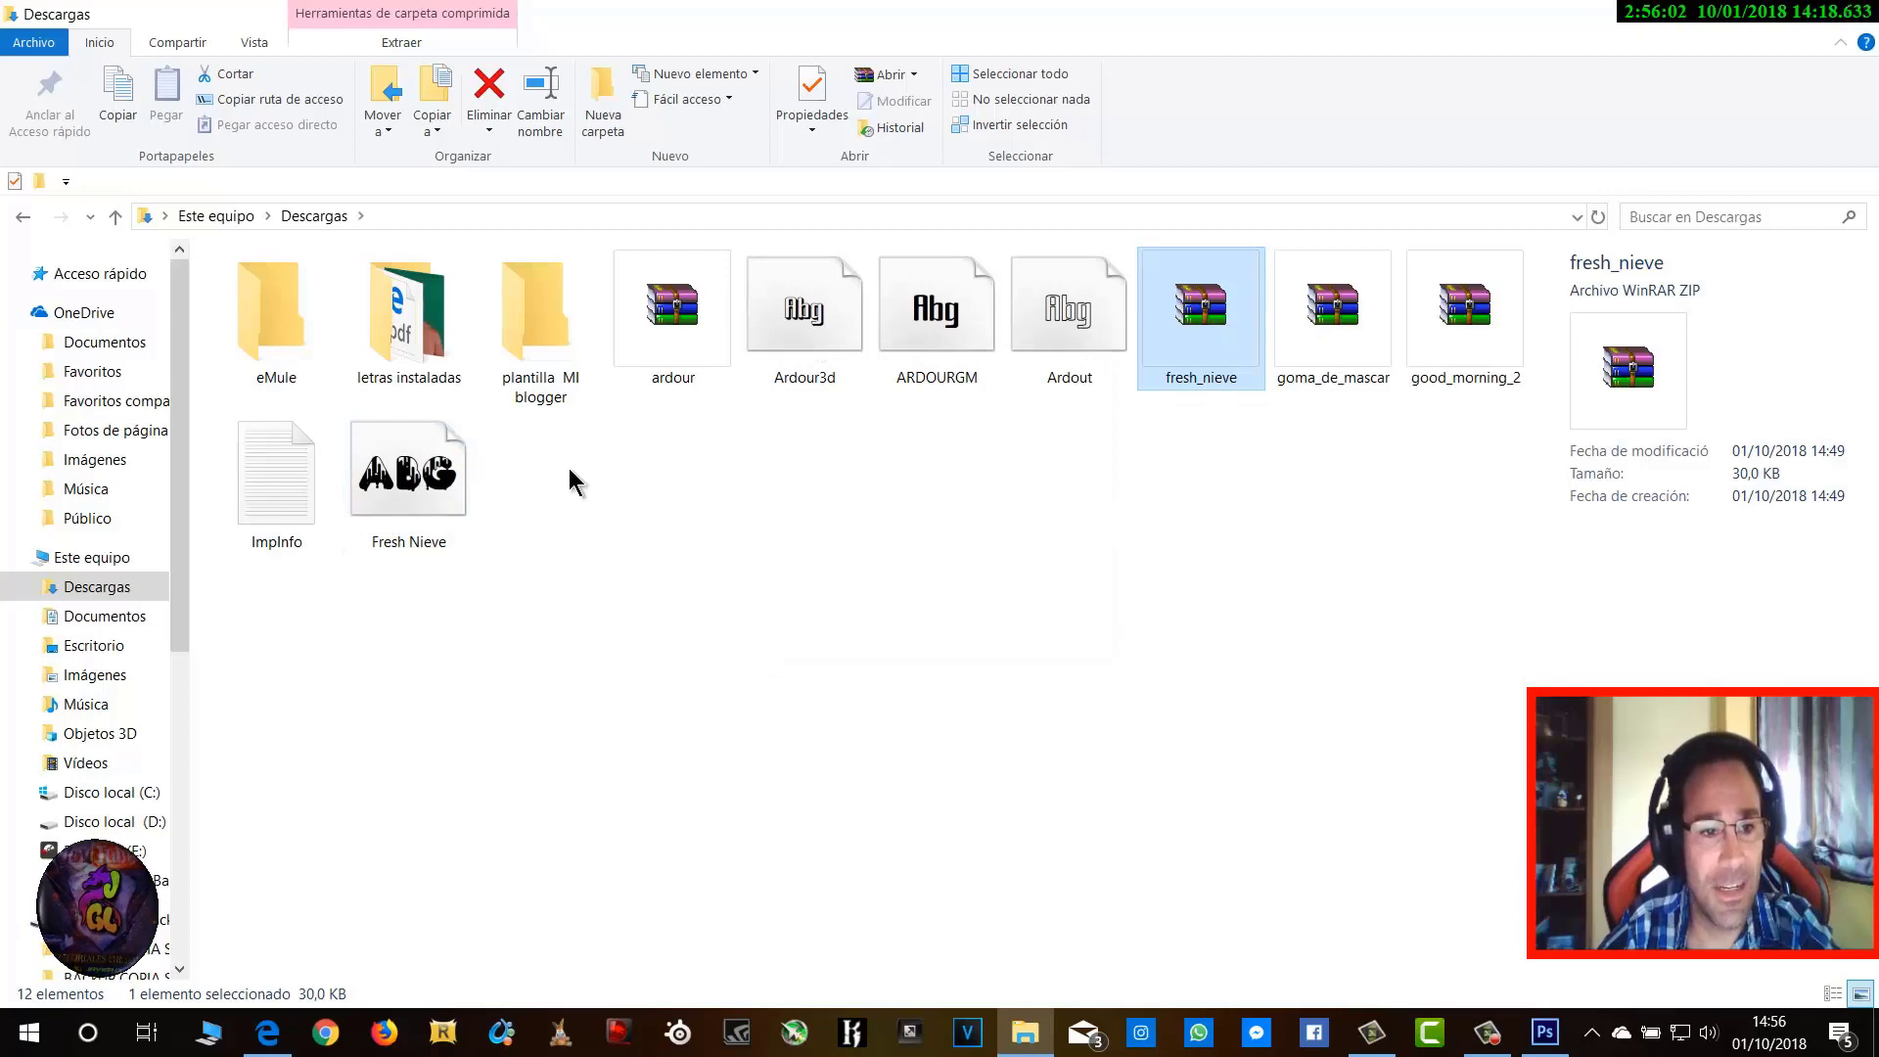
Install the extracted Fresh Nieve font from its preview and close the preview and the Descargas folder
{"action": "double_click", "coordinate": [446, 478]}
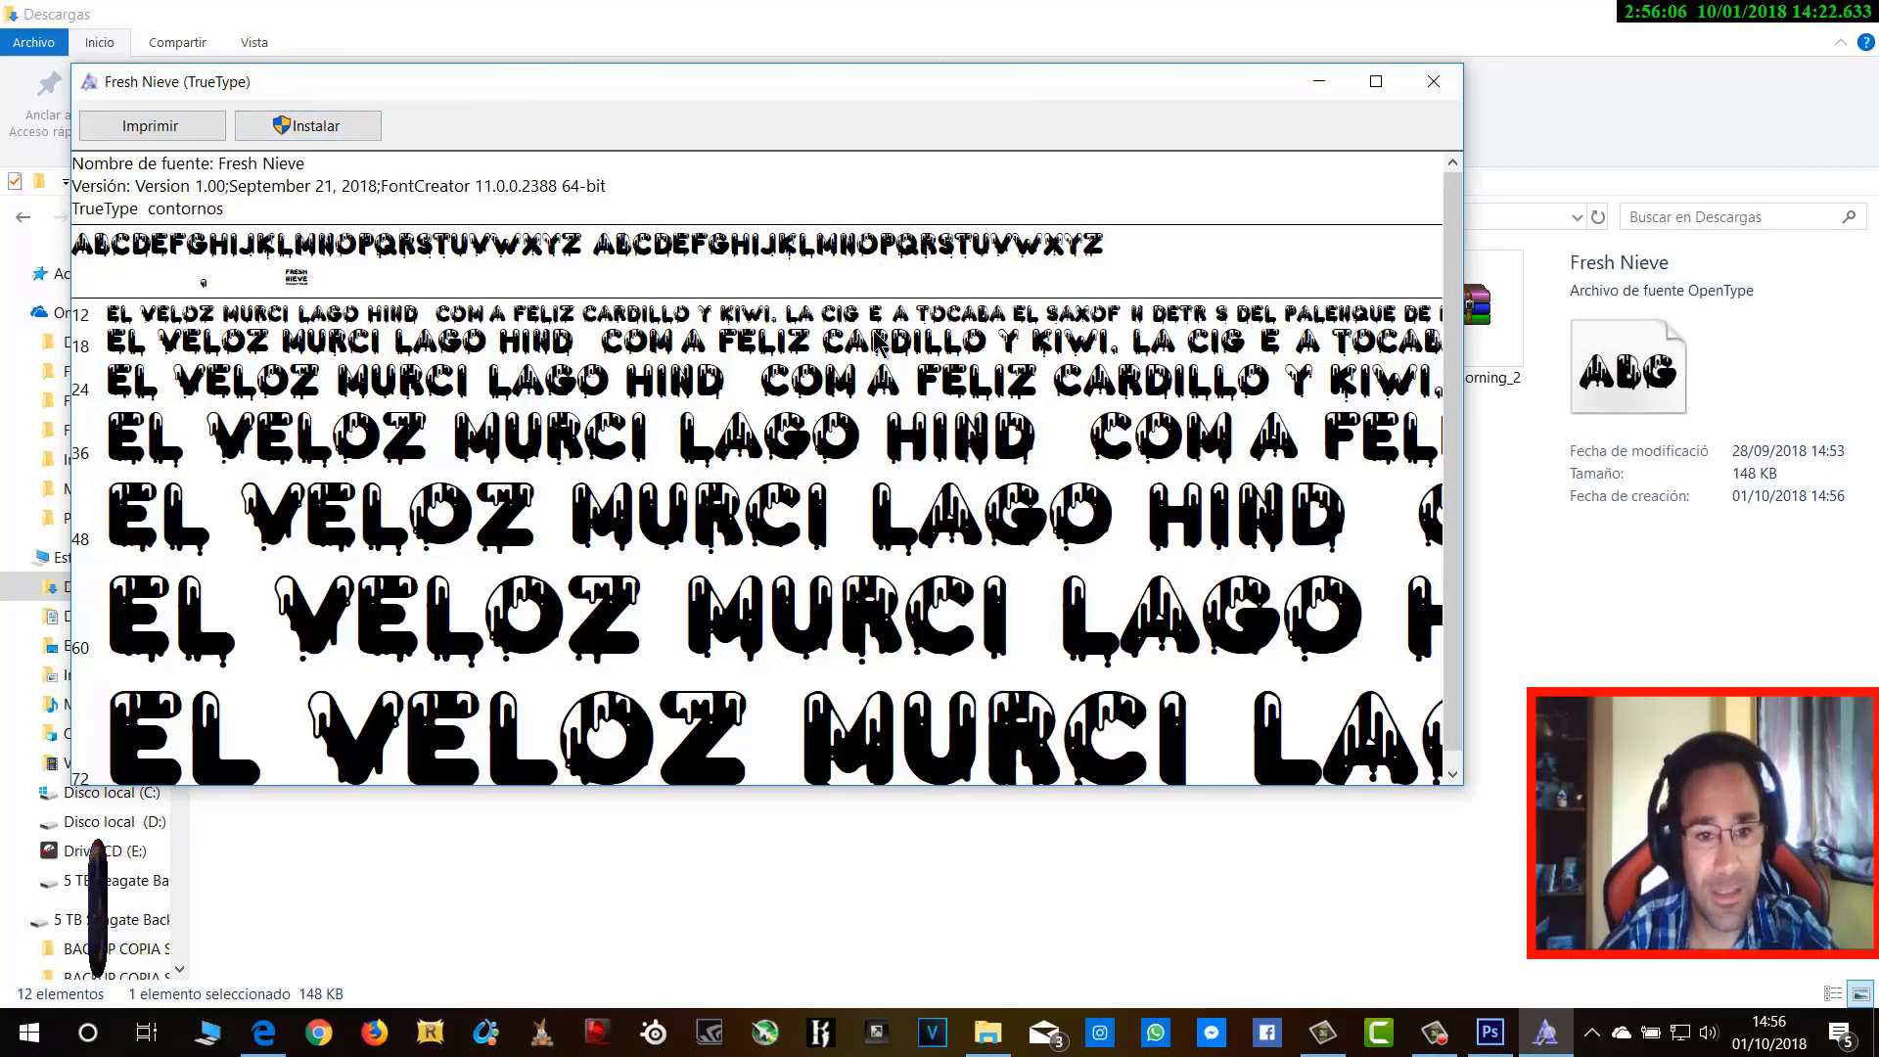
{"action": "left_click", "coordinate": [305, 128]}
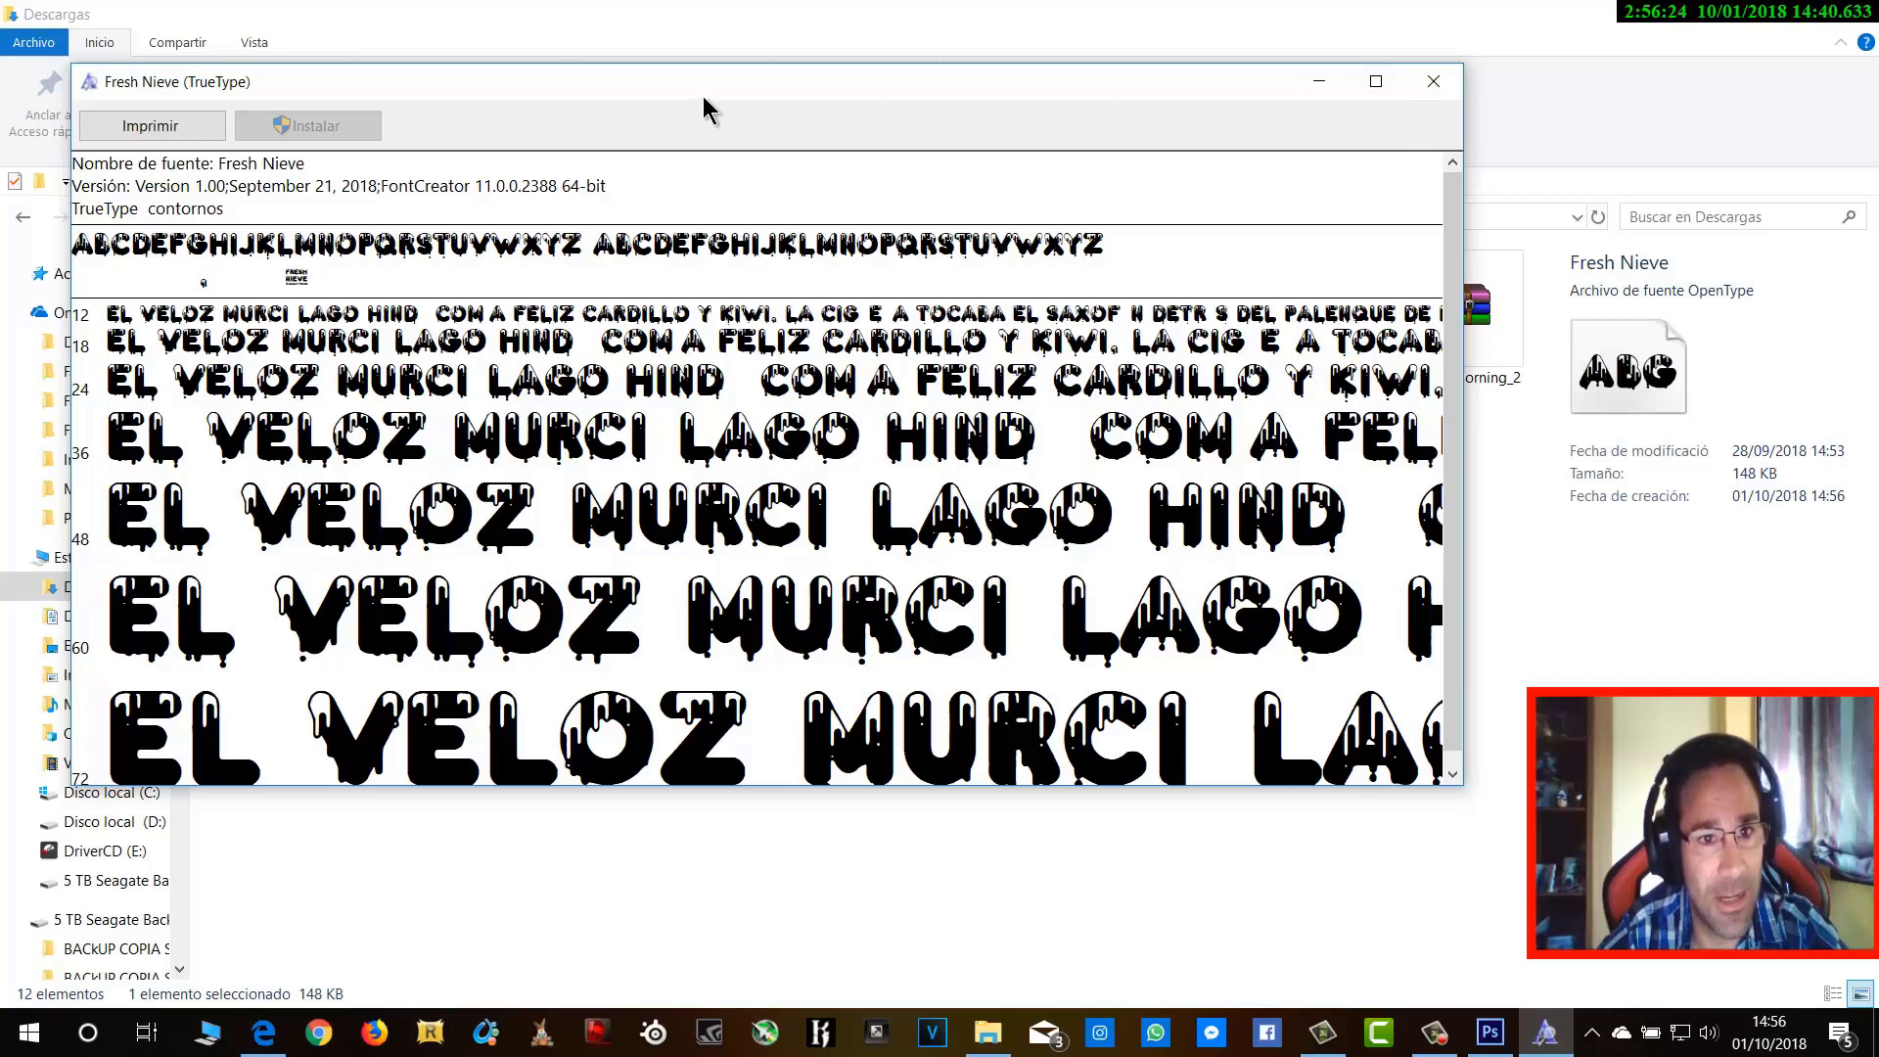
{"action": "left_click", "coordinate": [1432, 81]}
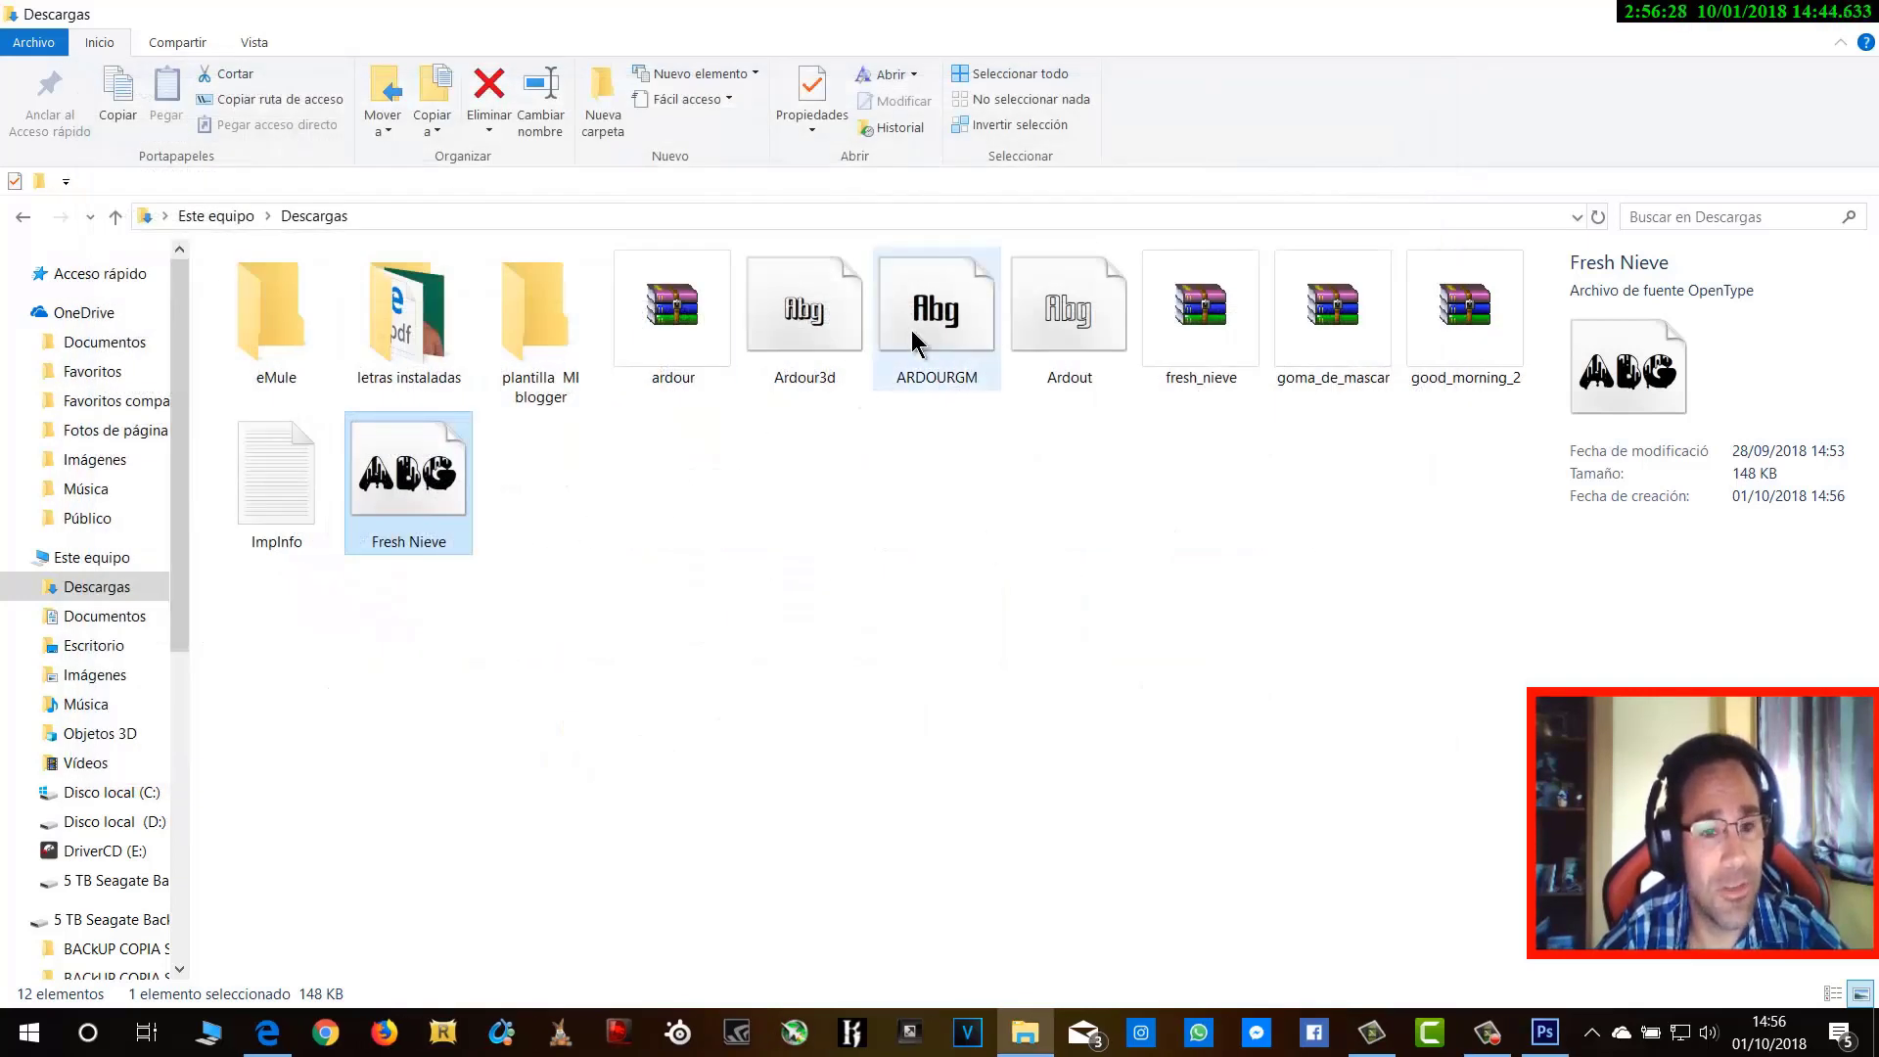
{"action": "left_click", "coordinate": [1850, 19]}
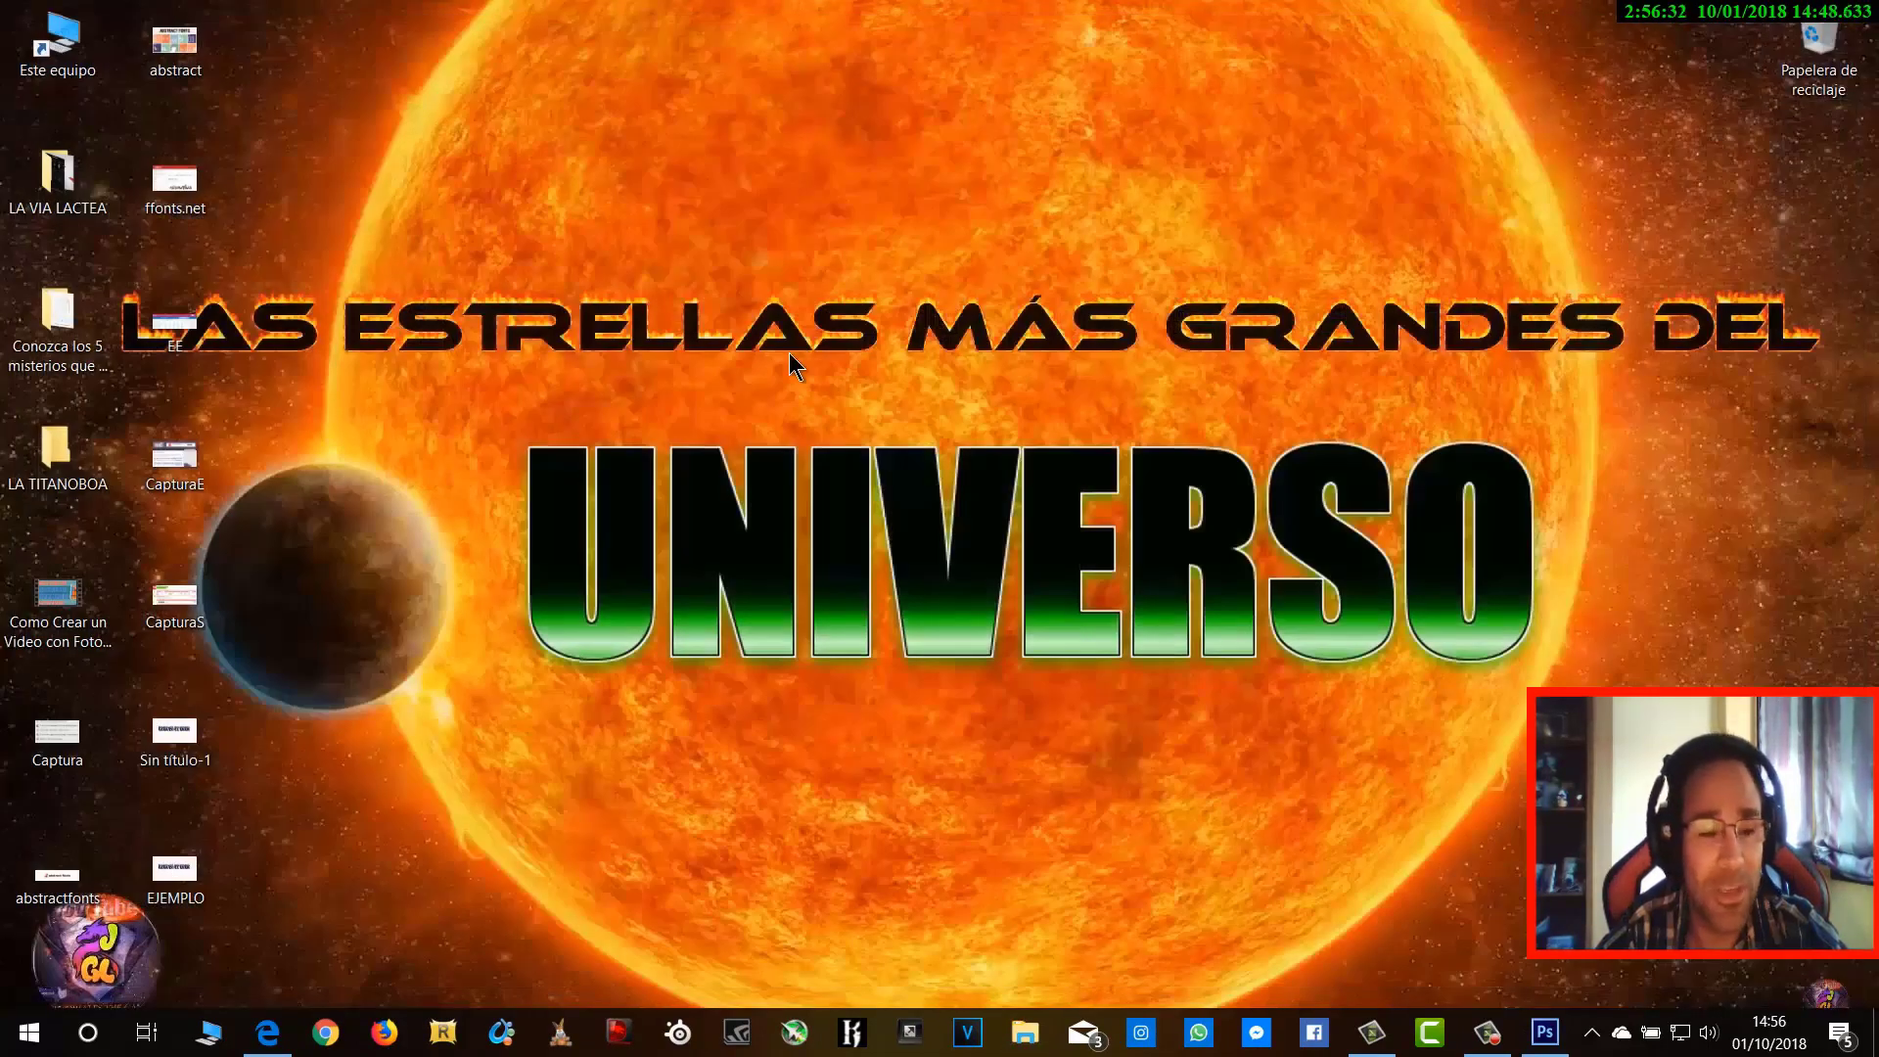